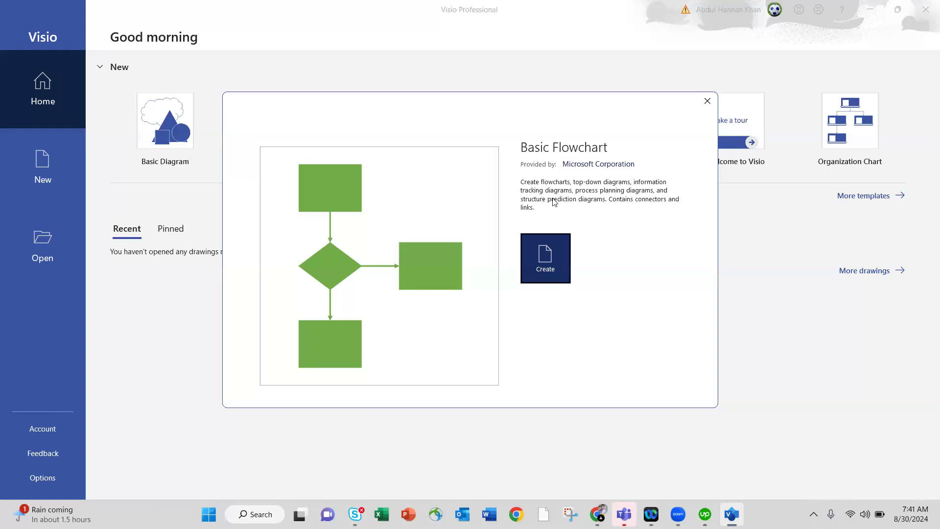
Create a new drawing from the Basic Flowchart template
left_click(544, 268)
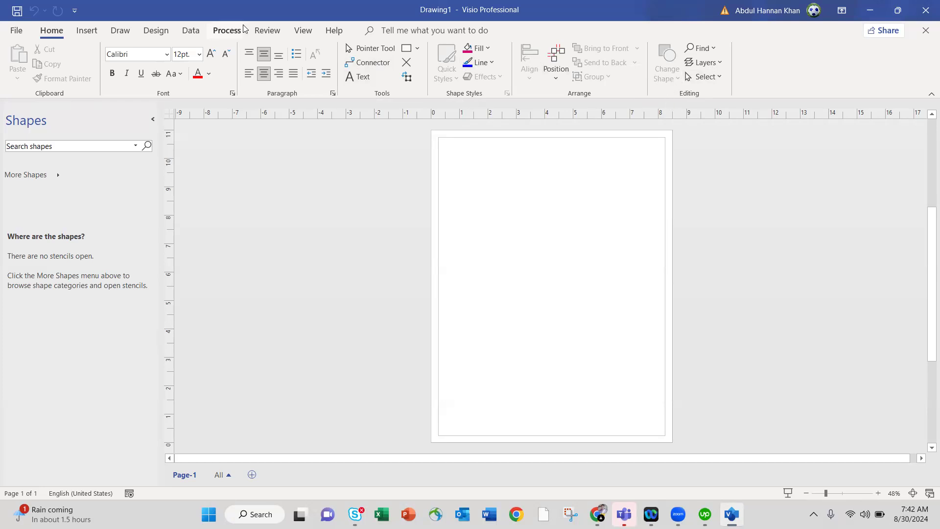
Examine the Insert, Draw, Design, Data, Process, Review and View commands and the shape search
left_click(87, 32)
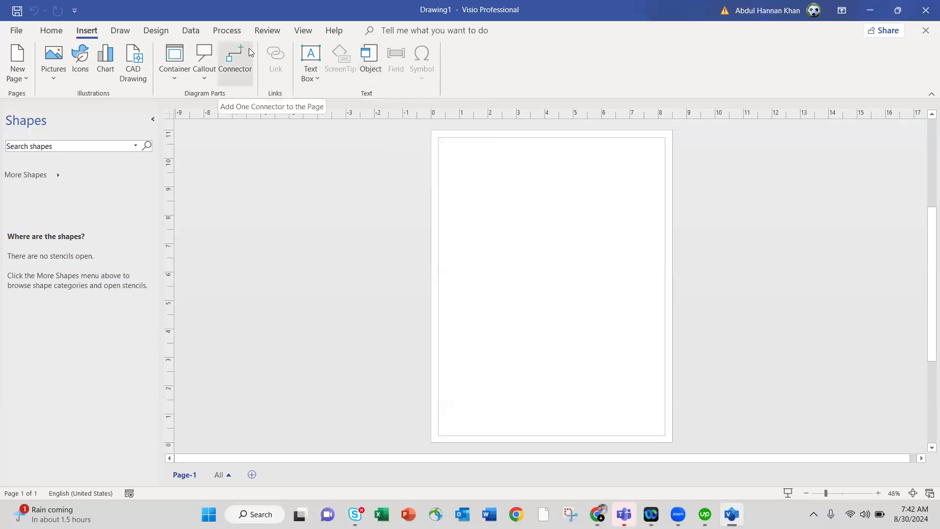
left_click(121, 31)
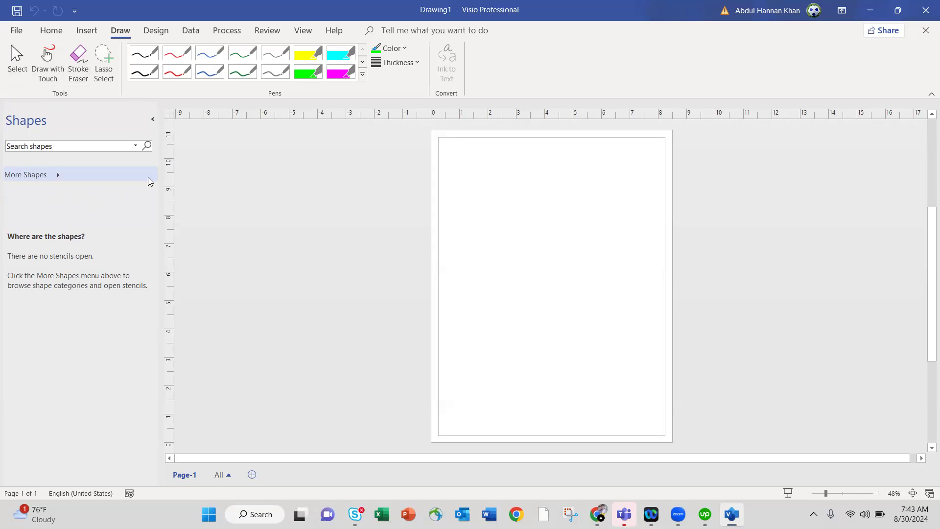
left_click(149, 30)
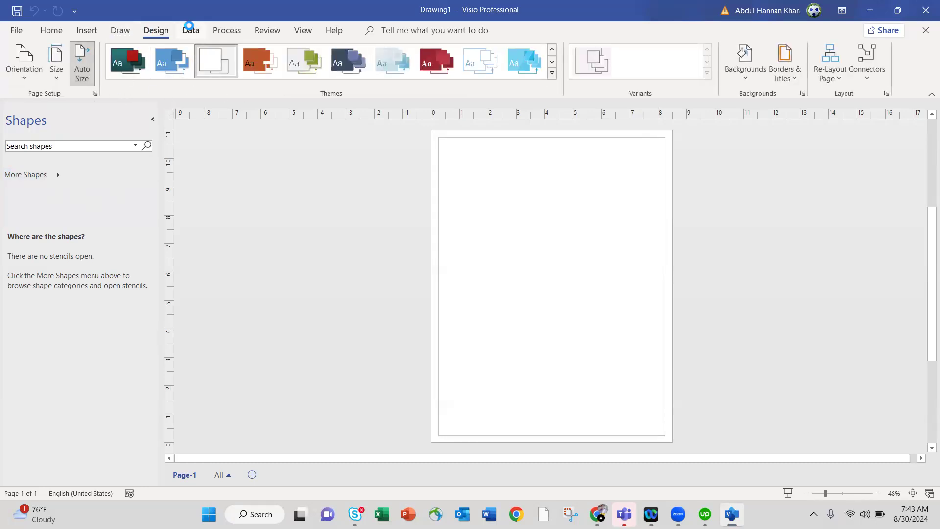
left_click(190, 30)
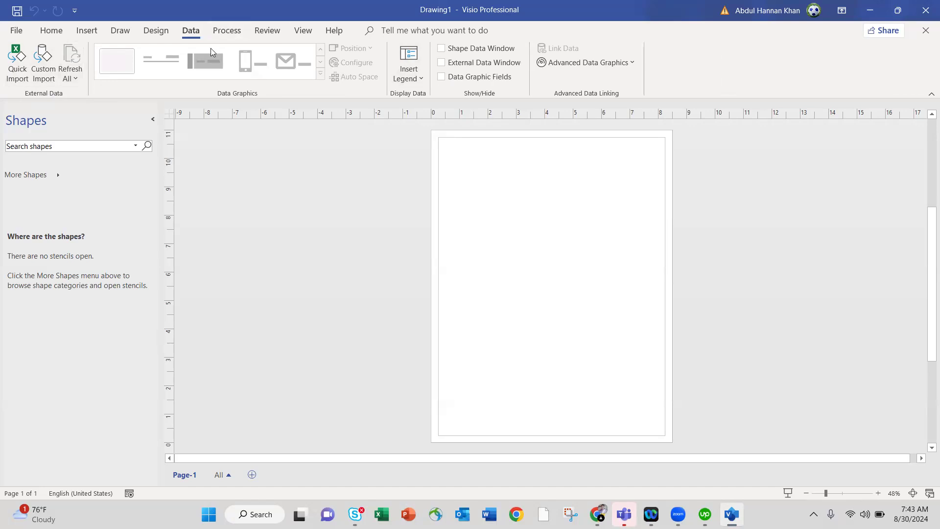
left_click(219, 34)
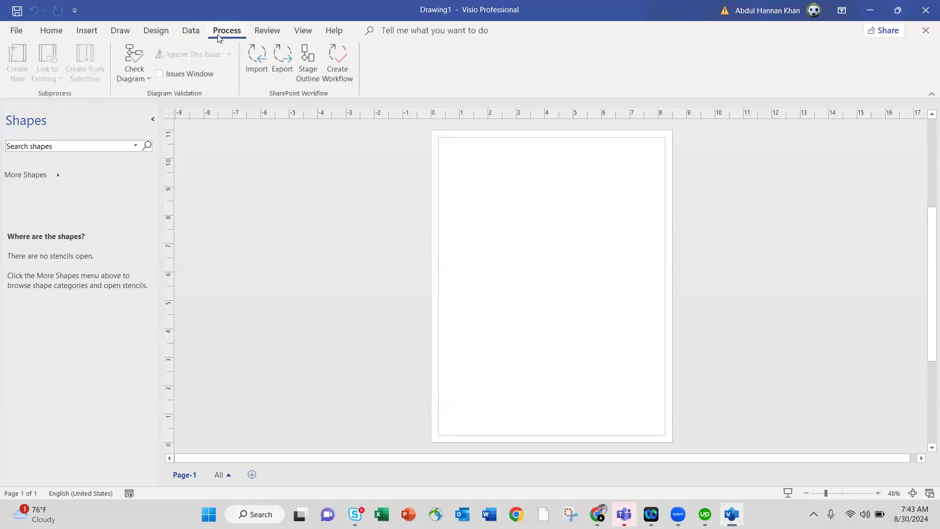
left_click(268, 32)
left_click(312, 32)
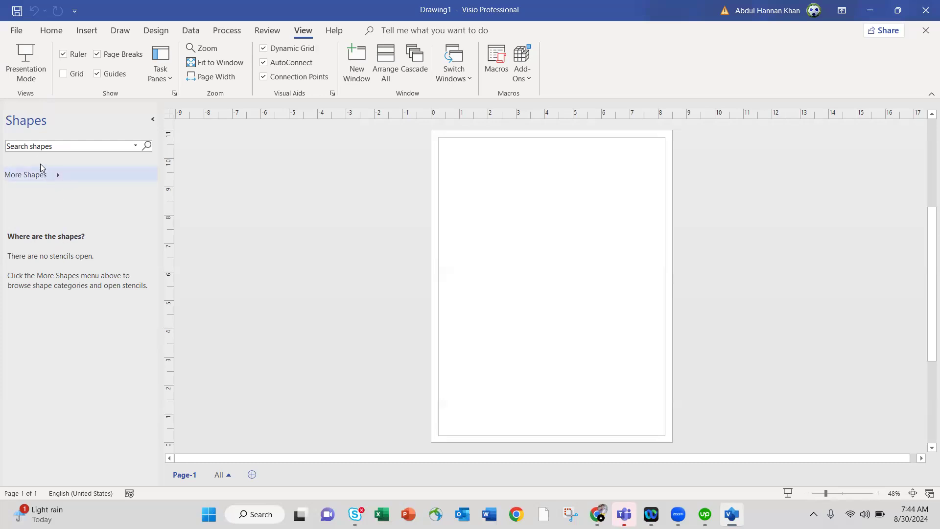
left_click(34, 151)
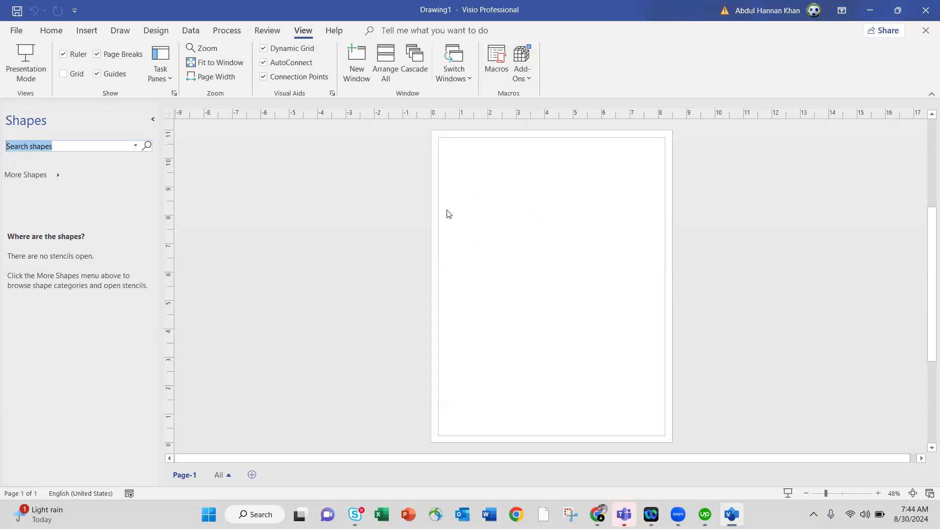
Open the Basic Flowchart Shapes stencil from the Flowchart category
left_click(63, 176)
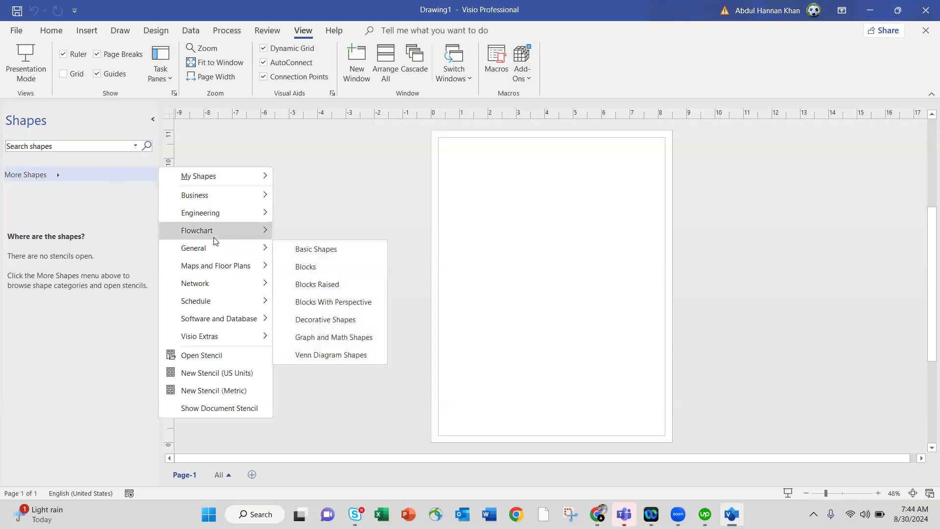
mouse_move(214, 237)
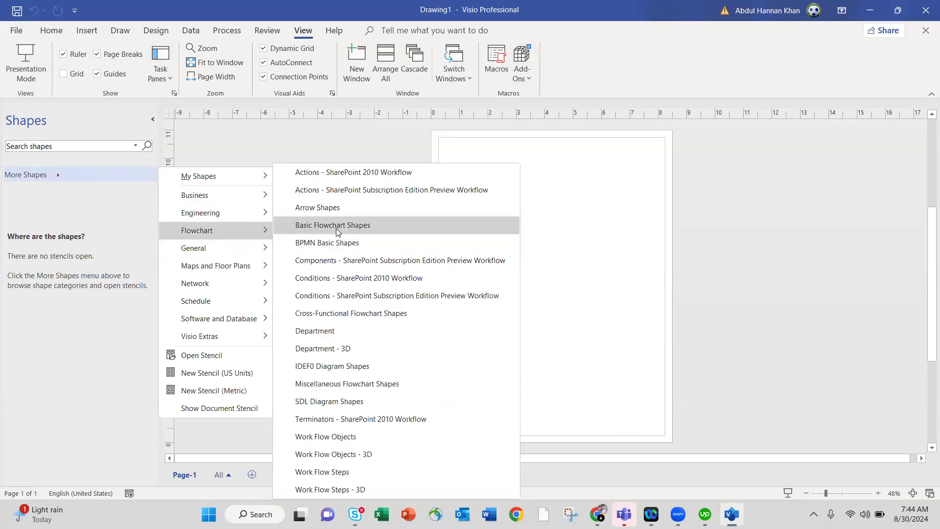
left_click(299, 224)
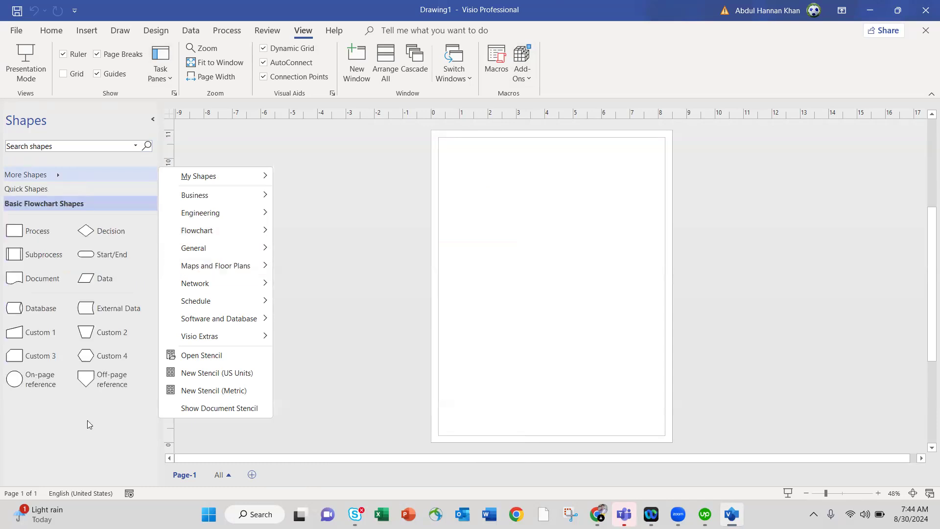
left_click(87, 422)
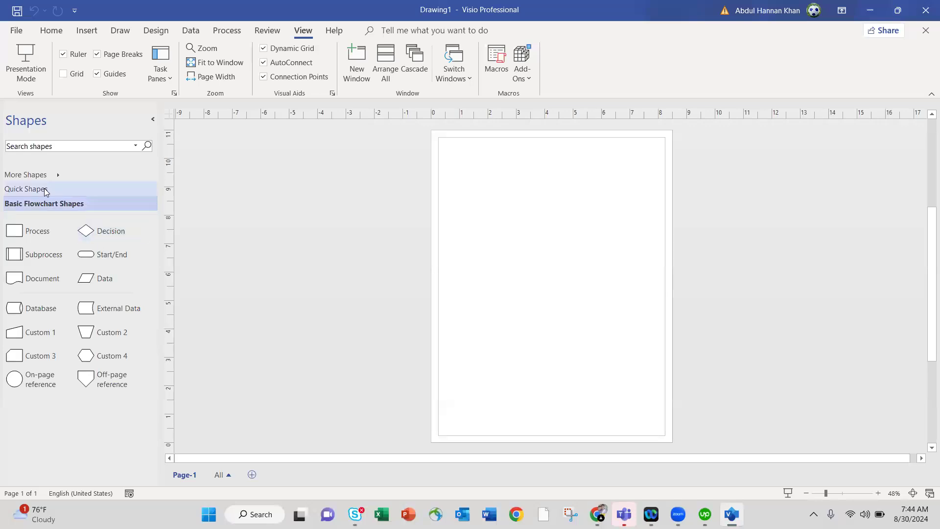
Add the Cross-Functional Flowchart Shapes stencil from the Flowchart category
left_click(55, 176)
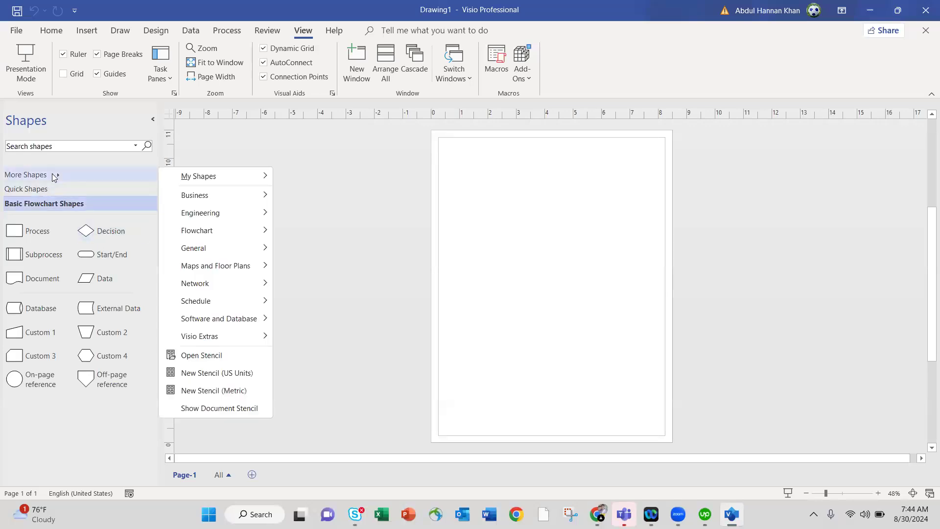
mouse_move(197, 237)
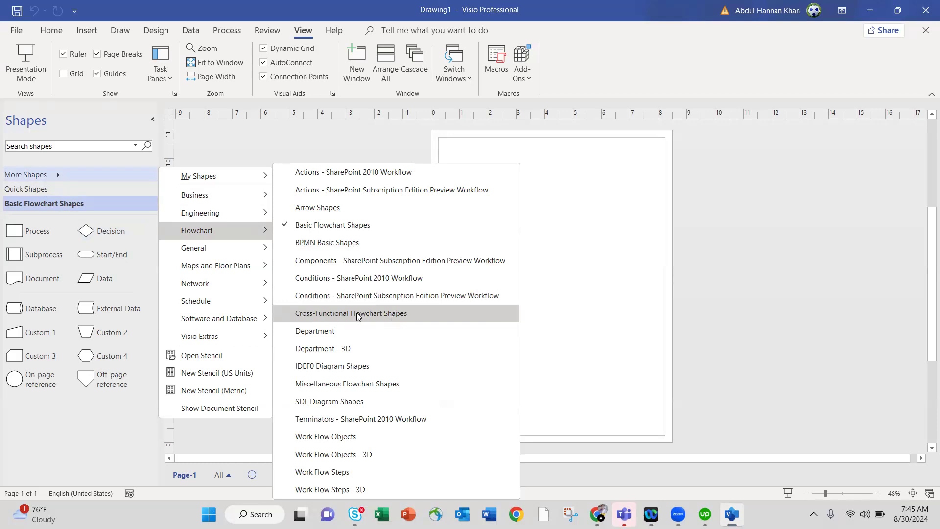
left_click(294, 313)
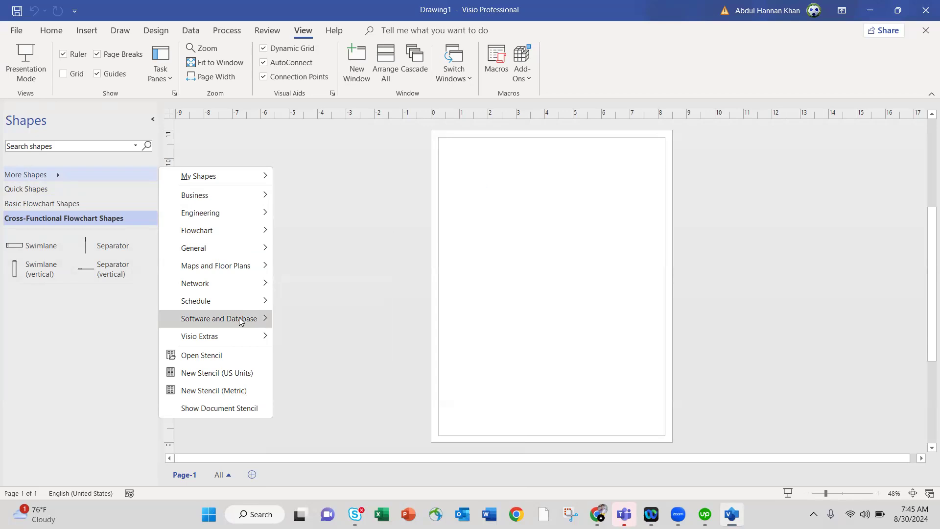
mouse_move(239, 318)
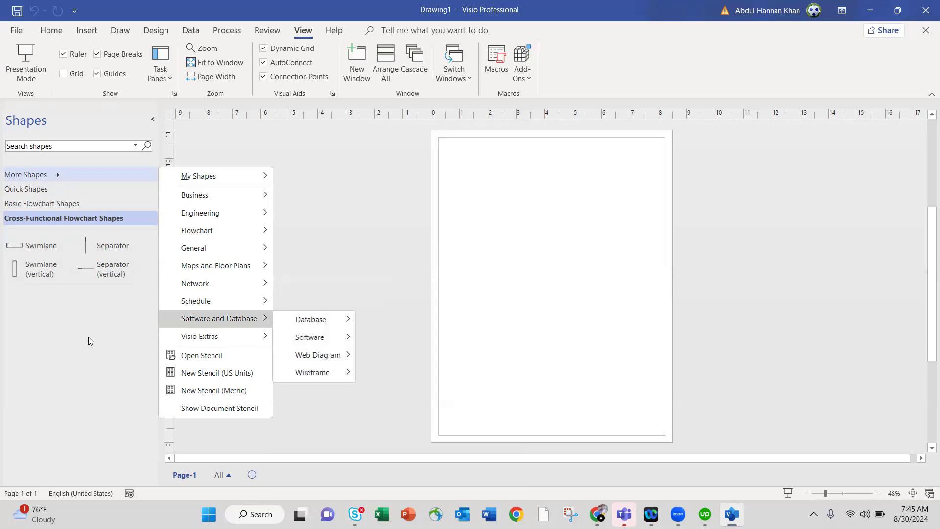
Place a Start/End shape from the Basic Flowchart Shapes stencil in the page's upper half, centred about 1 in from its left edge
left_click(50, 208)
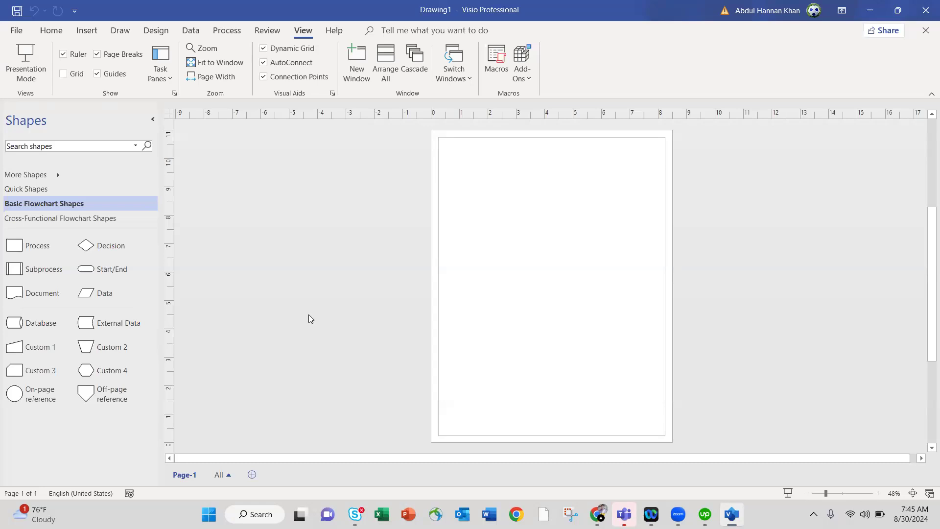
left_click(98, 273)
left_click_drag(97, 272, 520, 177)
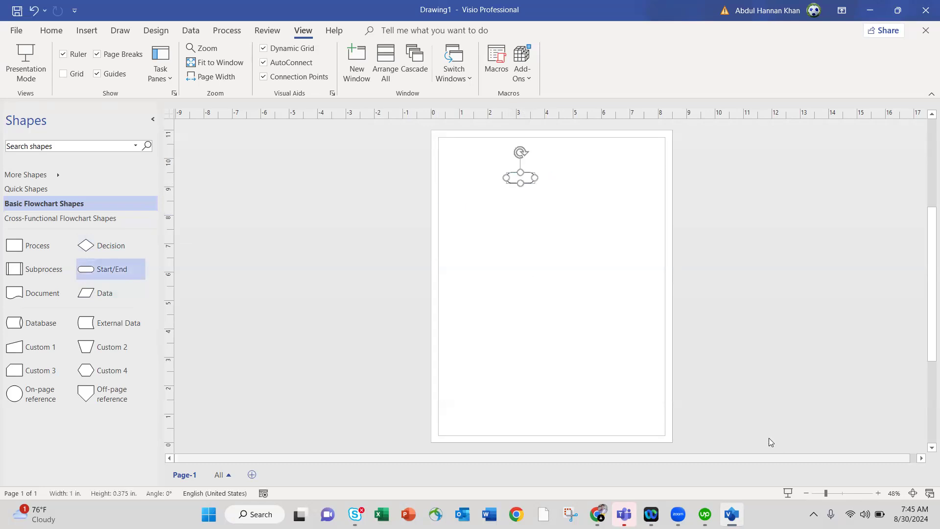
scroll(622, 249, "up", 2)
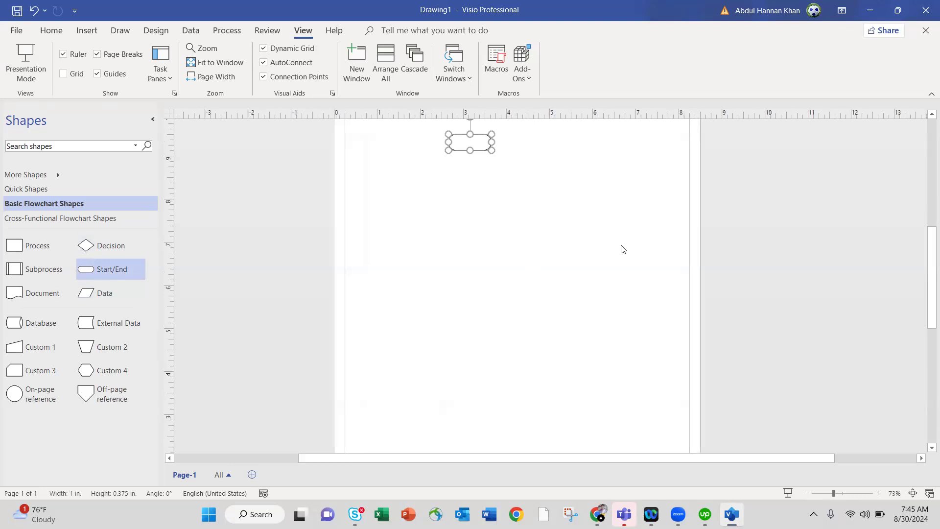
left_click(622, 248)
scroll(622, 249, "up", 3)
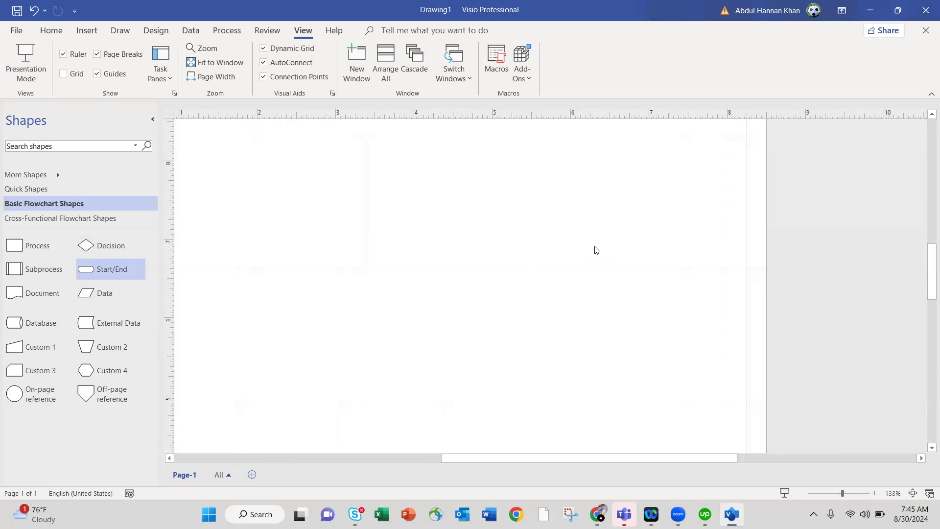
scroll(595, 247, "down", 2)
scroll(595, 246, "up", 8)
scroll(595, 246, "down", 4)
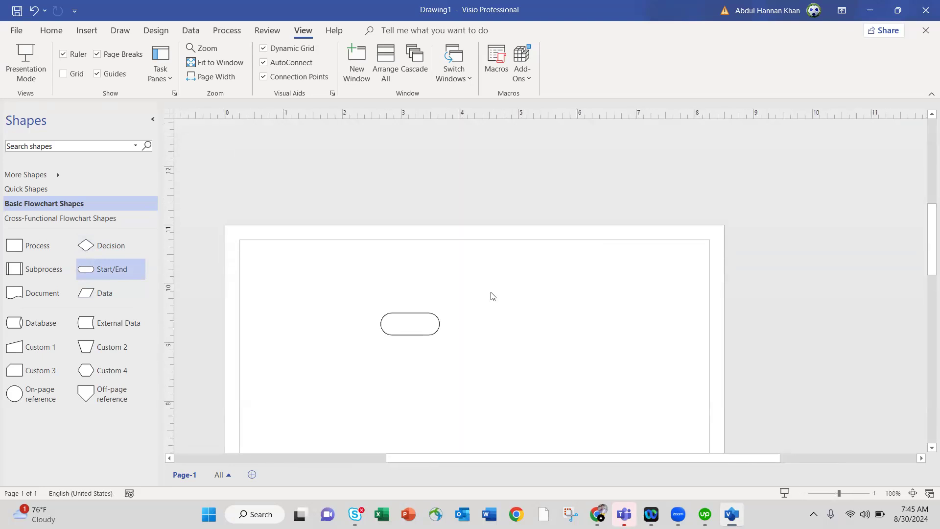
left_click_drag(434, 326, 308, 390)
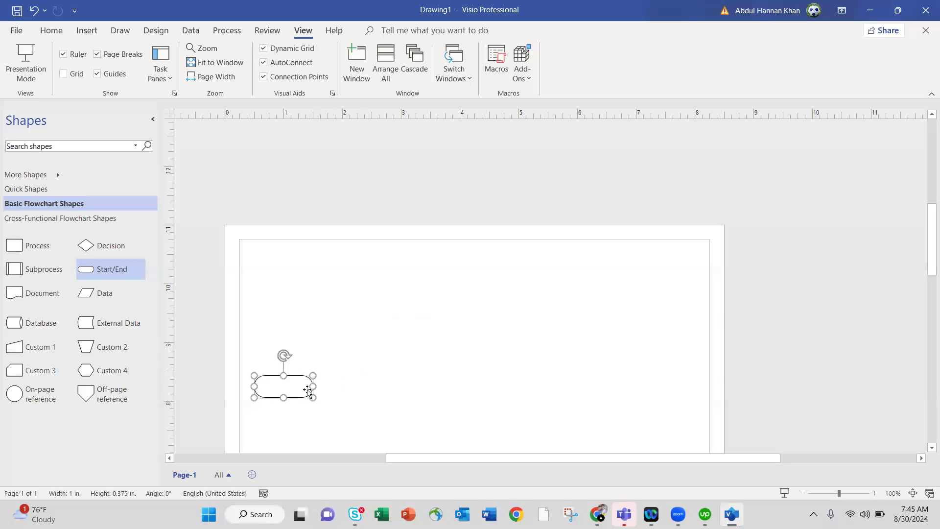
Label the Start/End shape "New Joining"
type("New Joi")
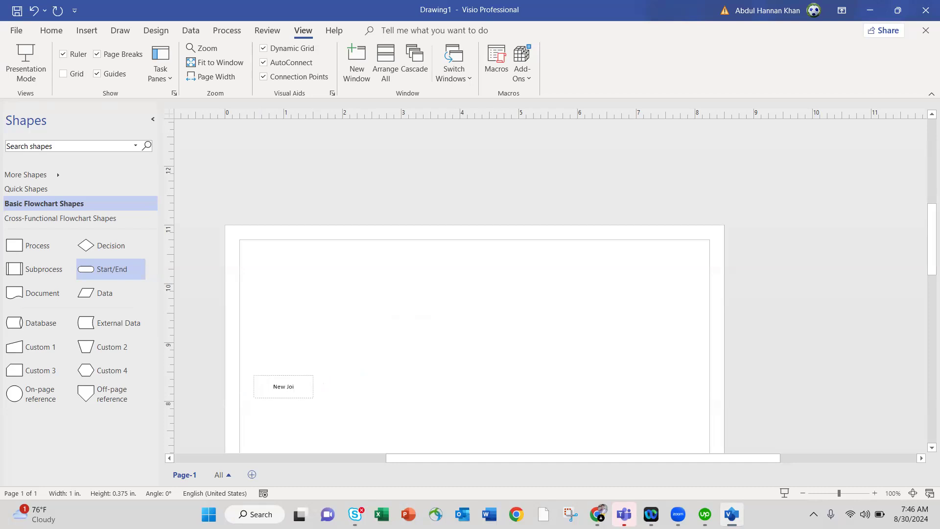
type("i")
key("BackSpace")
type("ning")
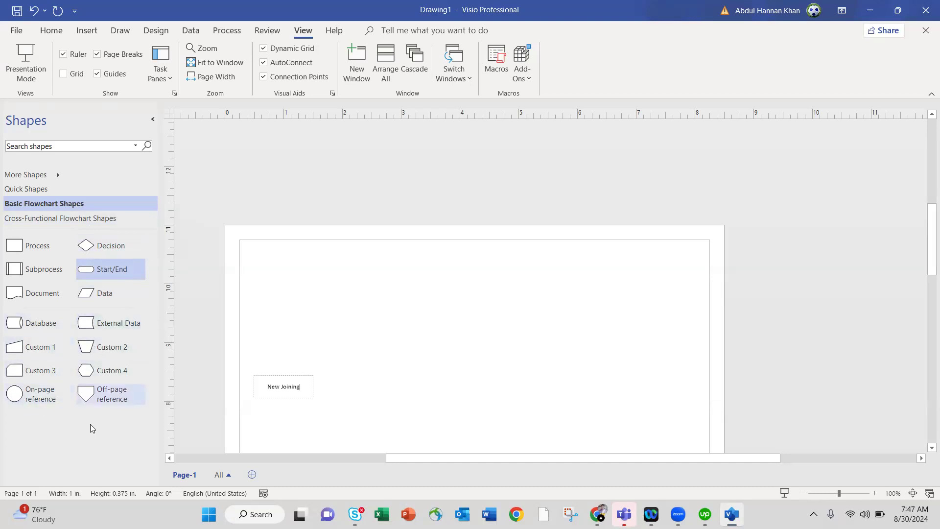
Examine the additional stencils offered in the Visio Extras, Schedule and Business categories, including Business Process, Charts and Graphs and Organization Chart
left_click(57, 176)
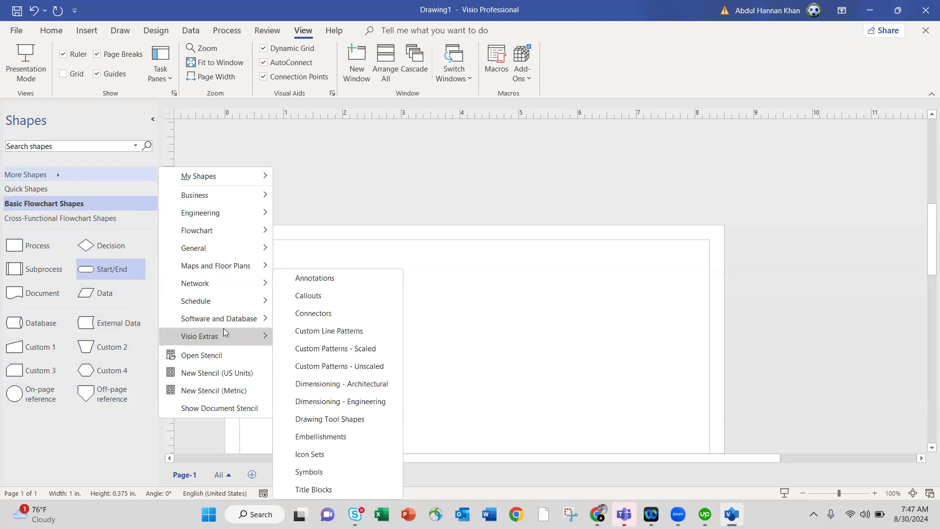
mouse_move(212, 307)
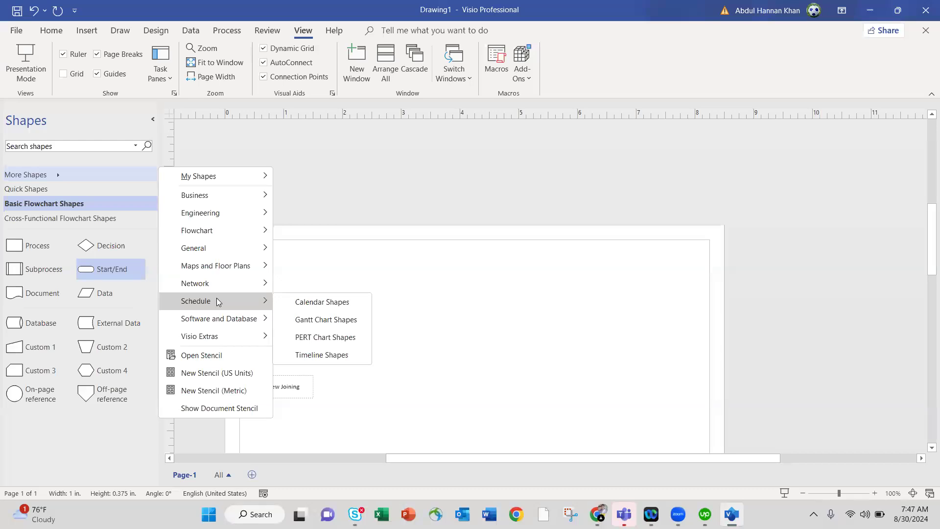
mouse_move(236, 202)
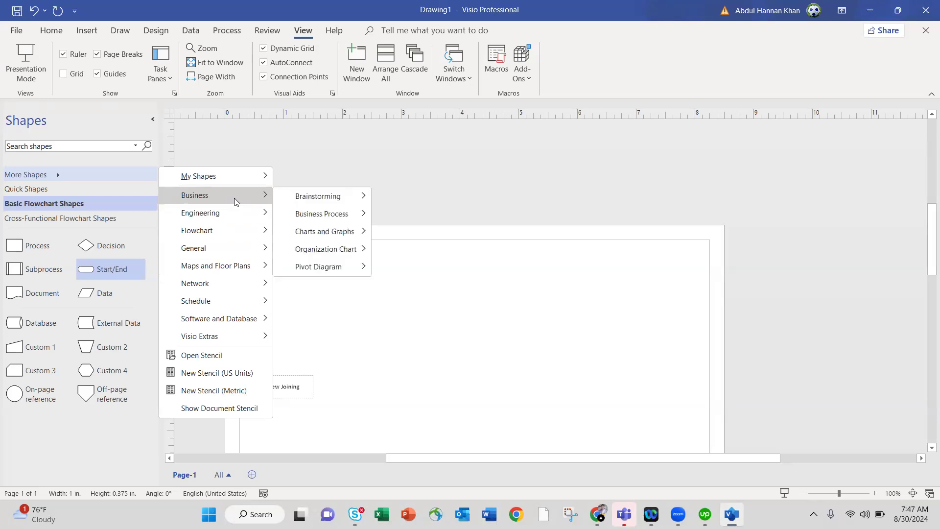
mouse_move(313, 215)
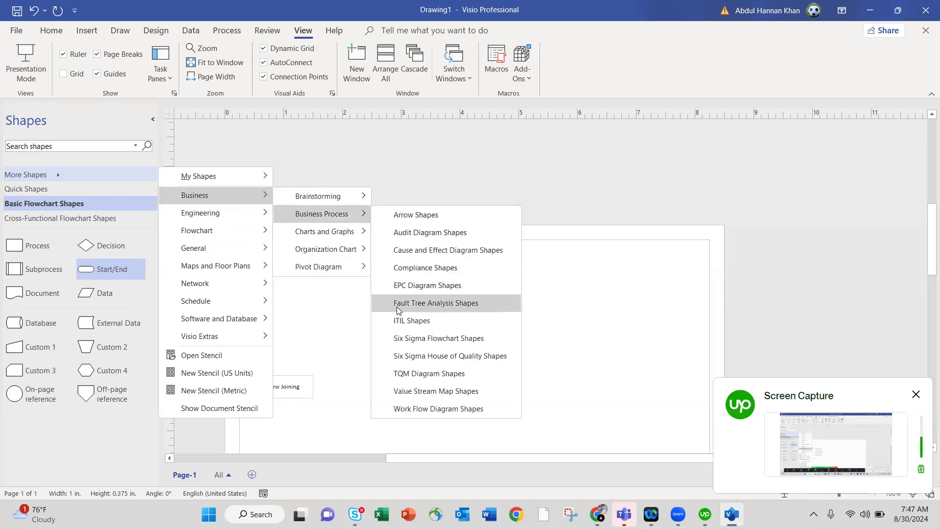
mouse_move(335, 237)
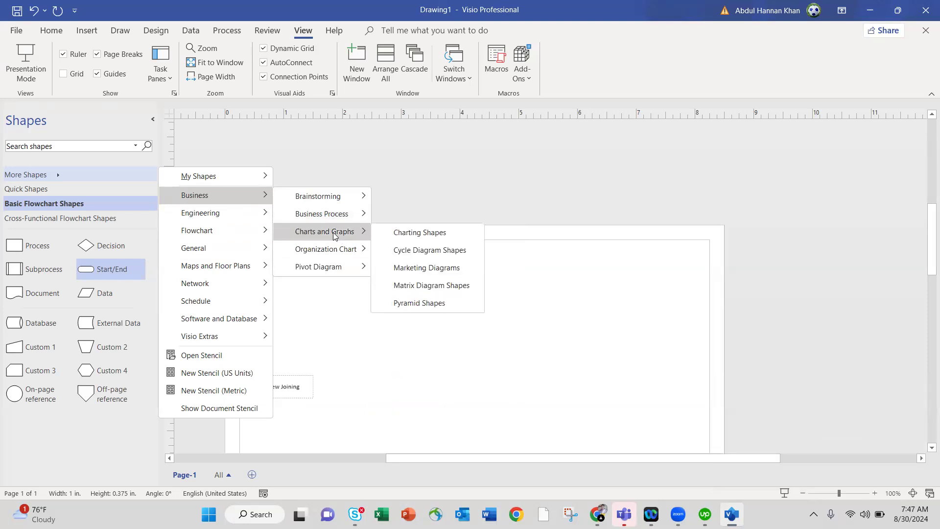
mouse_move(332, 257)
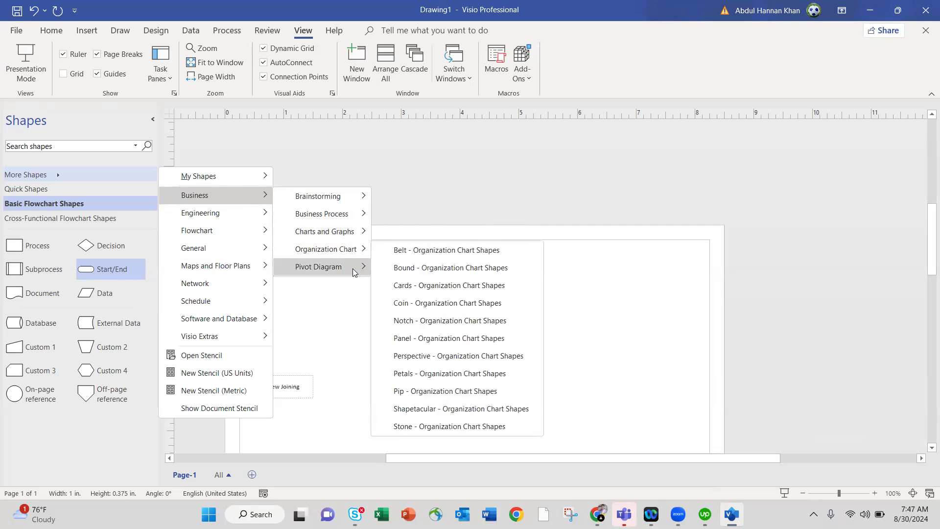
left_click(326, 353)
scroll(327, 354, "down", 10)
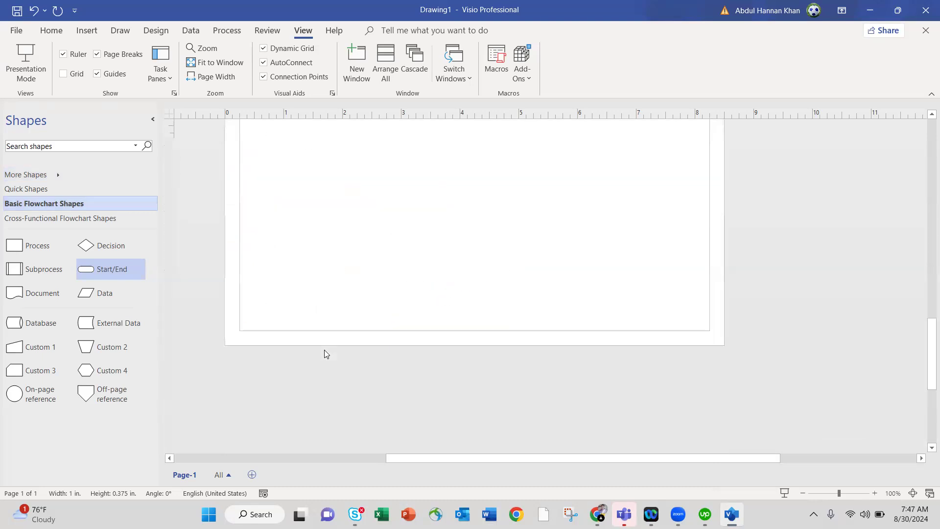
scroll(326, 353, "up", 10)
scroll(326, 353, "down", 3)
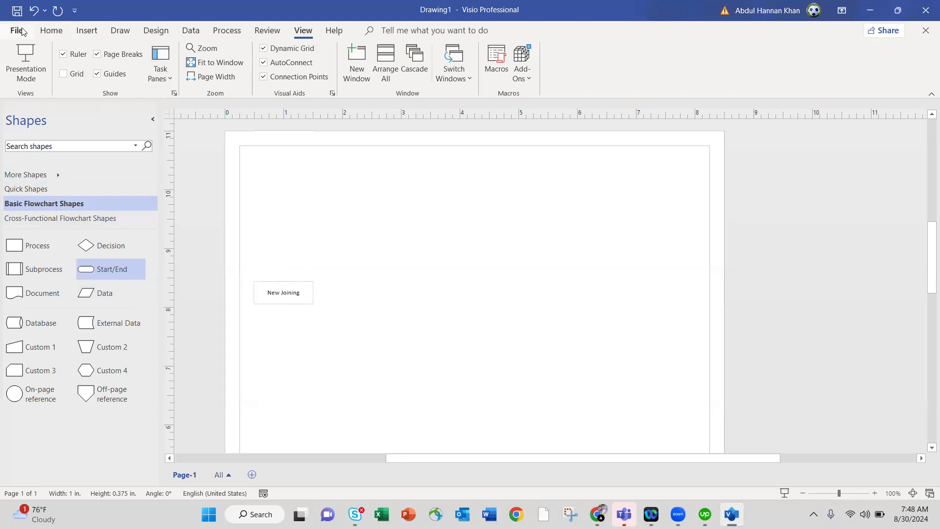
Examine the templates offered for a new drawing, including Organization Chart, Detailed Network Diagram, Floor Plan and Basic Electrical, and return to the current drawing
left_click(51, 30)
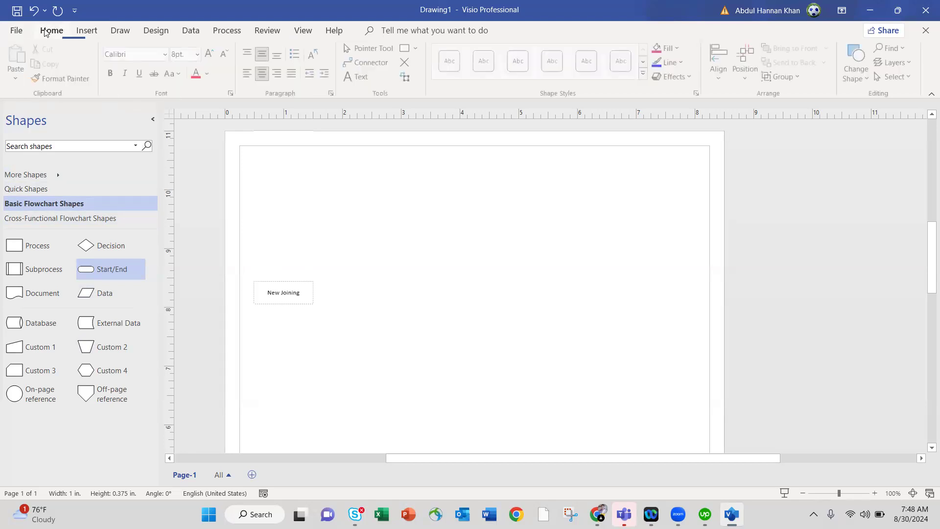
left_click(19, 30)
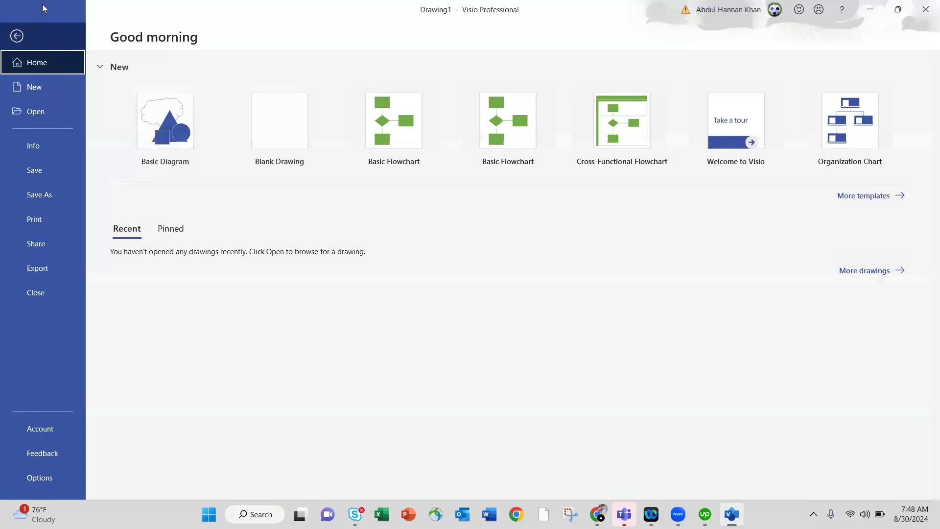
left_click(863, 196)
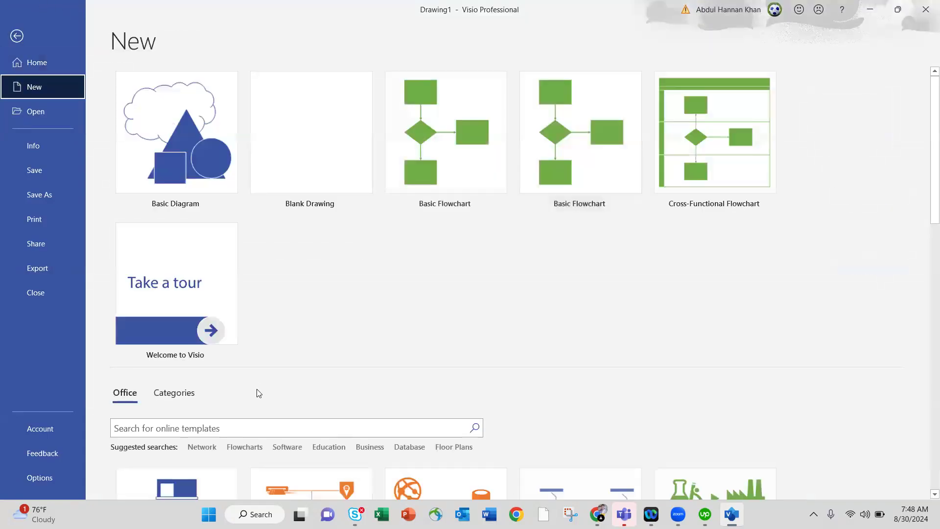
scroll(210, 328, "down", 2)
scroll(215, 326, "down", 6)
scroll(218, 327, "down", 6)
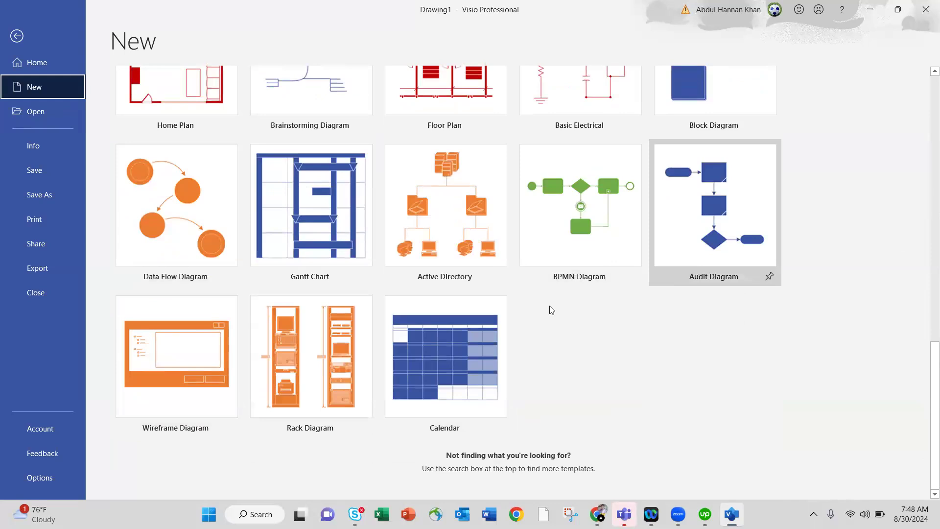
scroll(550, 311, "up", 1)
scroll(580, 181, "up", 4)
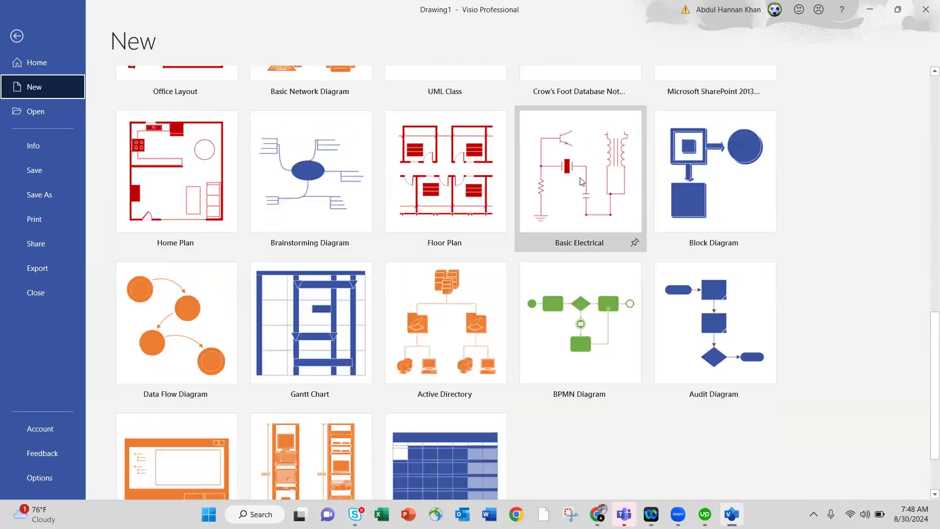
scroll(461, 253, "up", 3)
scroll(460, 253, "down", 2)
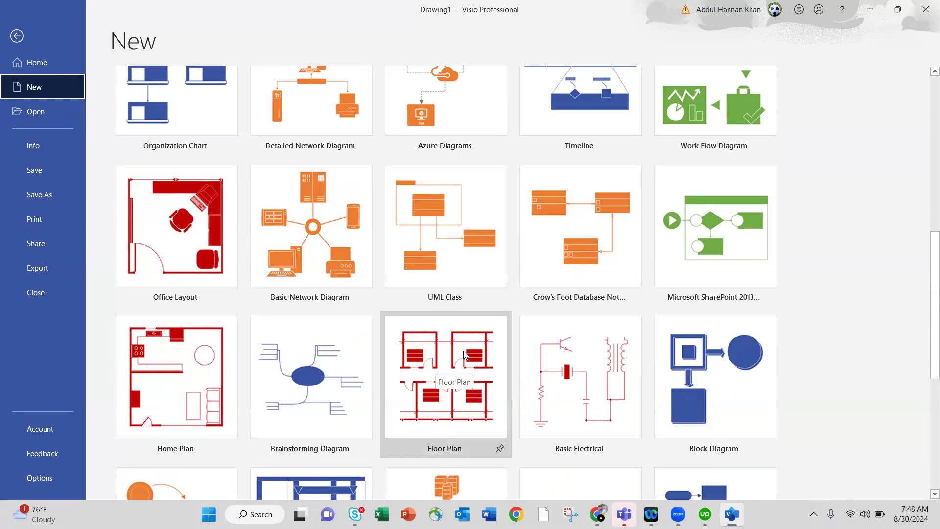
scroll(433, 249, "up", 1)
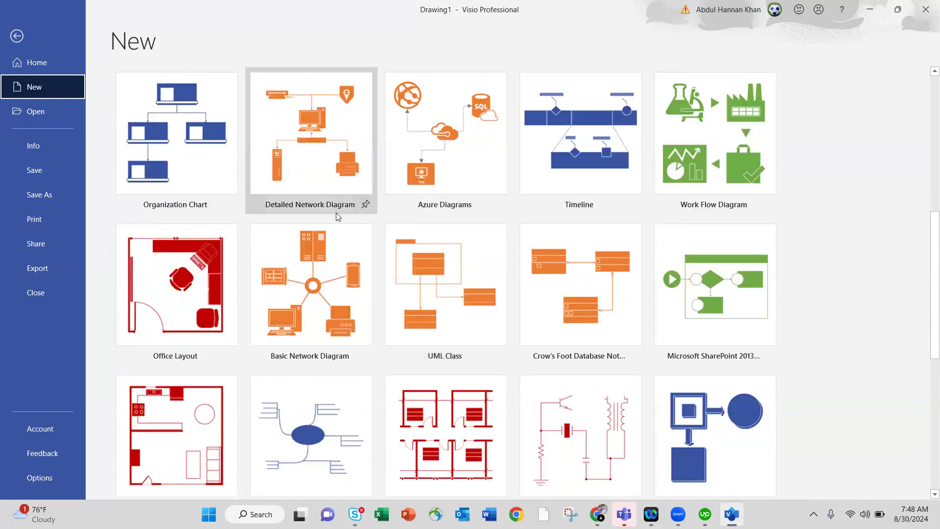
scroll(321, 220, "up", 1)
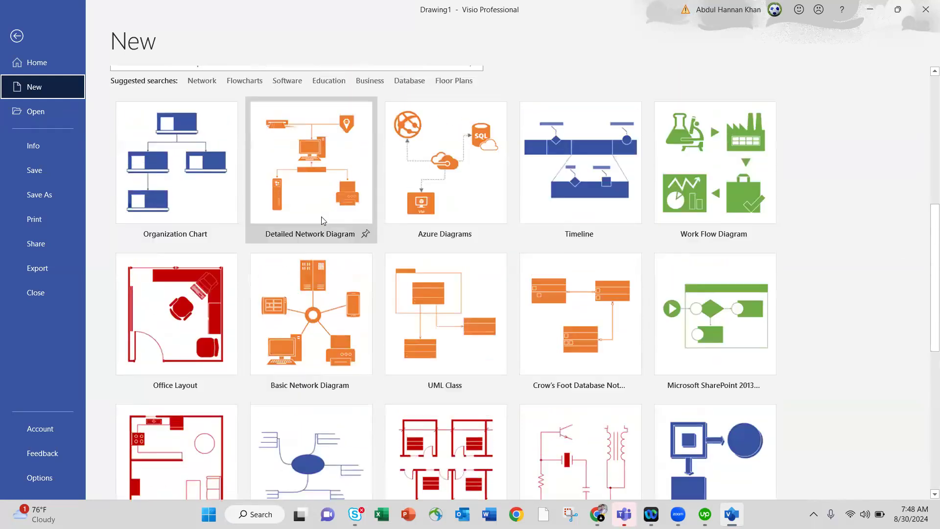
scroll(321, 220, "up", 2)
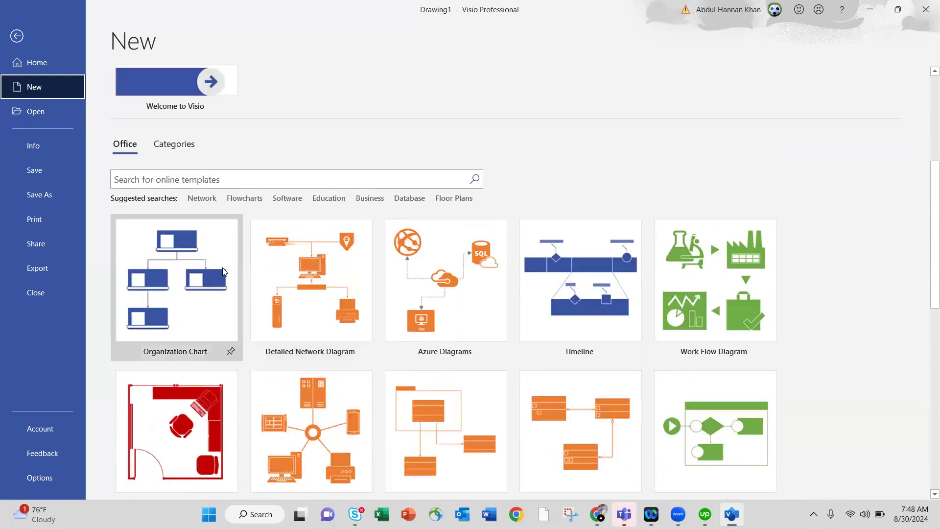
left_click(379, 201)
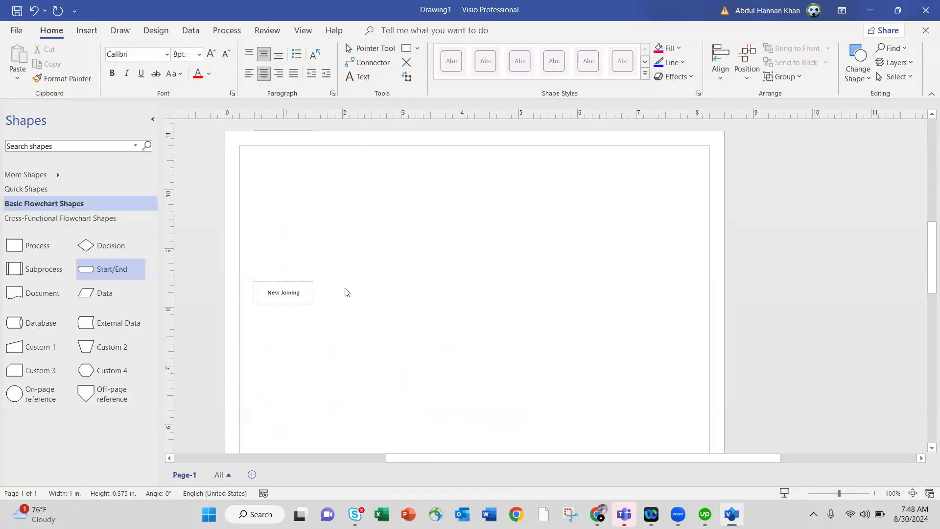
left_click(338, 317)
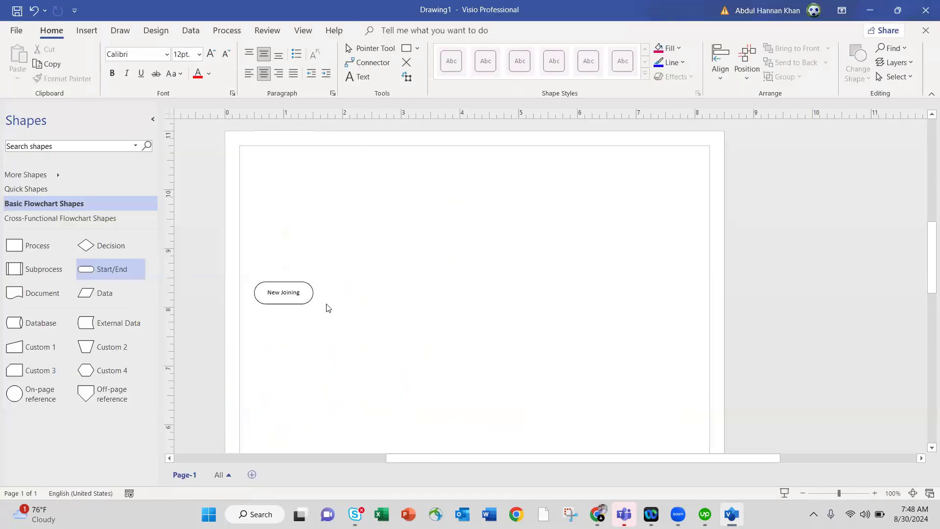
left_click(311, 292)
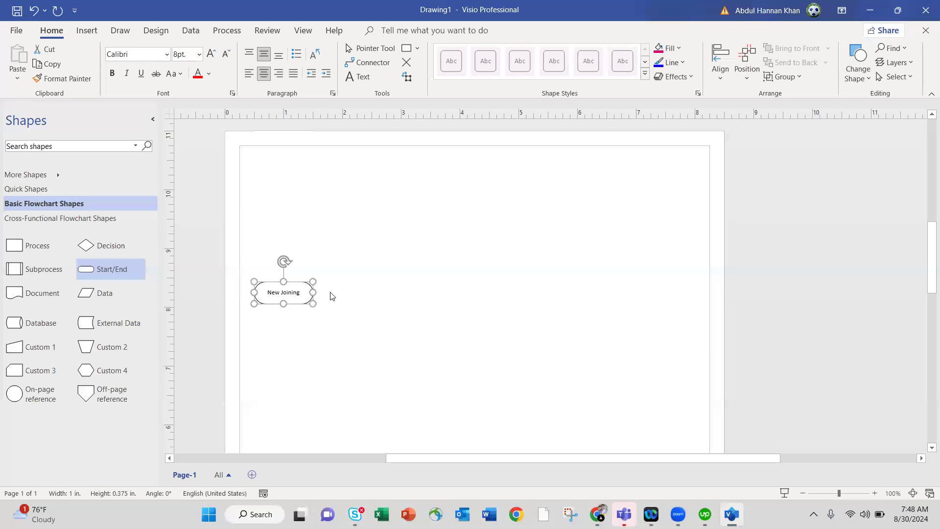
left_click(323, 296)
mouse_move(323, 293)
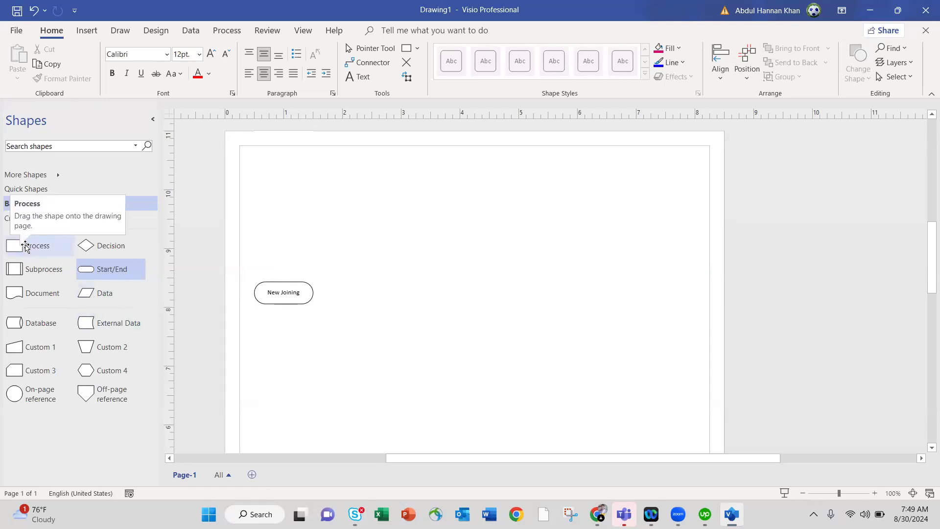
left_click_drag(25, 247, 381, 296)
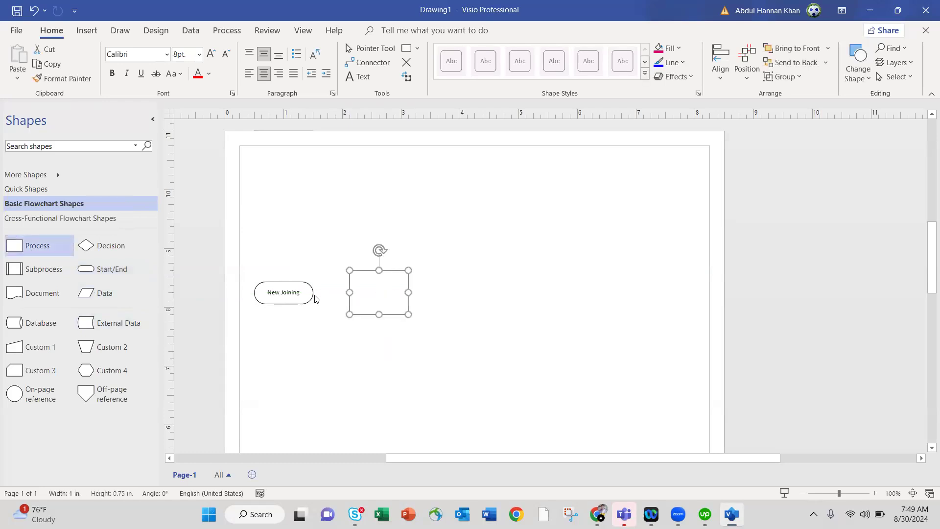
key("Delete")
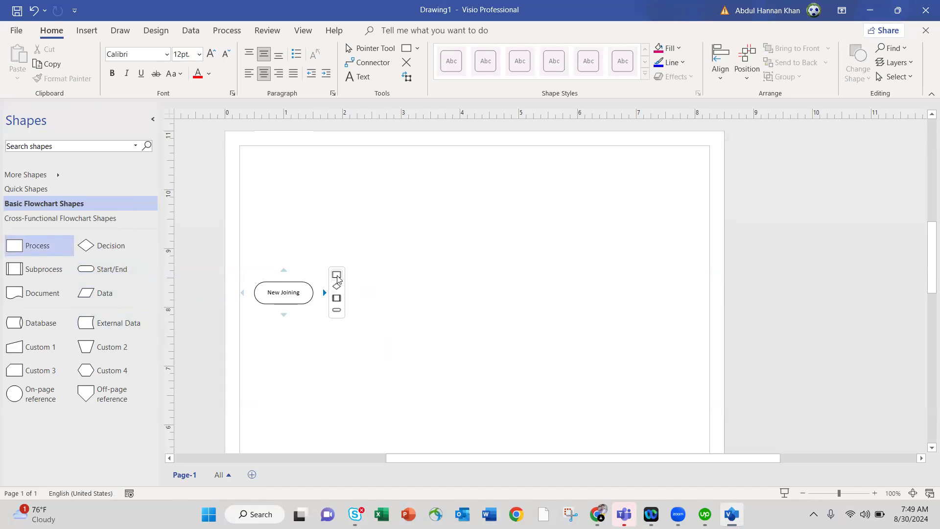
Extend the flow to the right of "New Joining" with two auto-connected Process shapes labelled "Complete the HR Form" and "Submit the Documents"
left_click(336, 274)
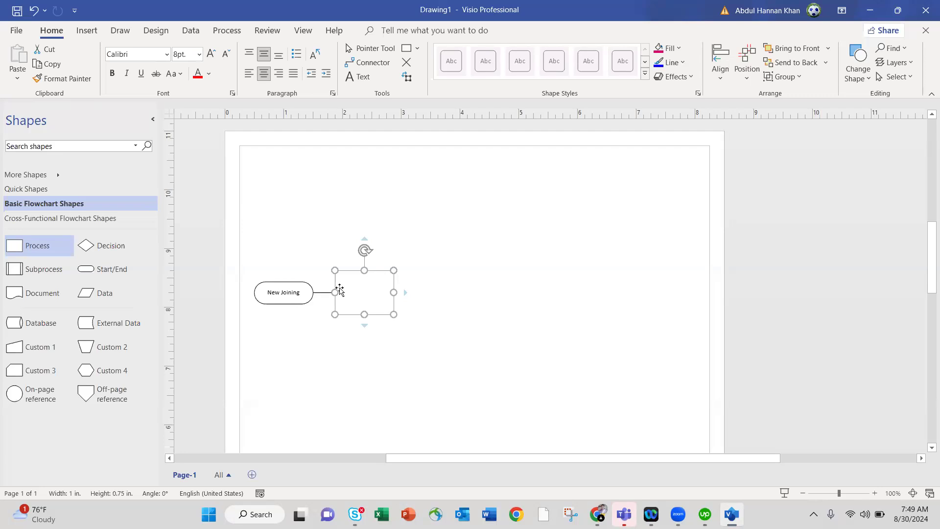
type("Complete the HR Form")
mouse_move(408, 292)
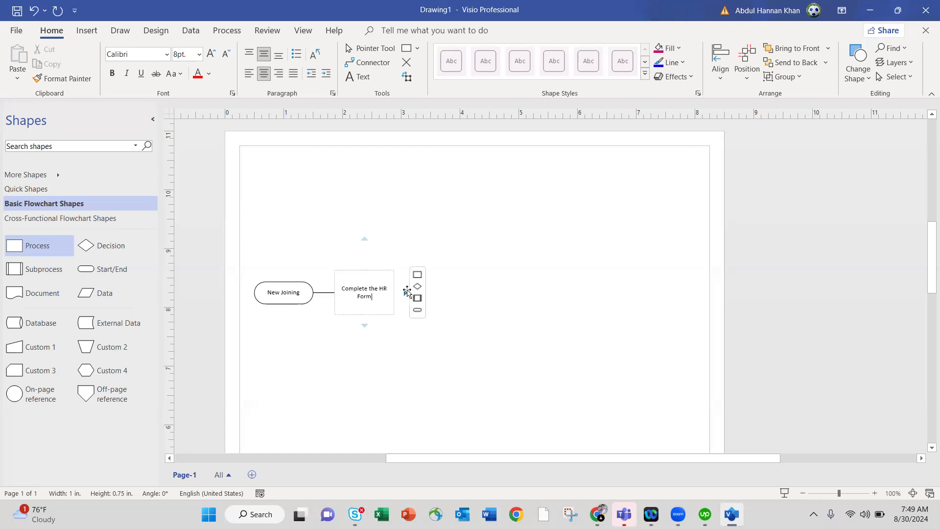
left_click(414, 278)
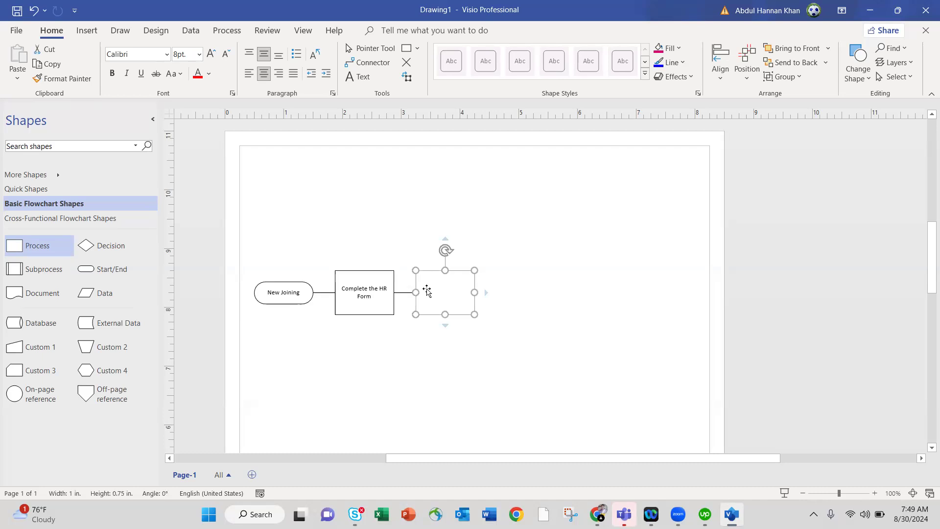
type("S")
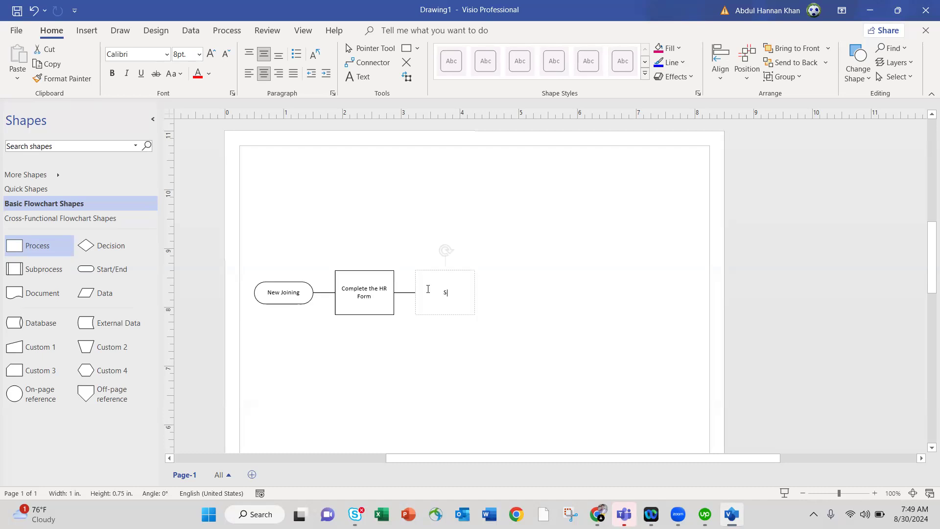
type("ubmit the Documents")
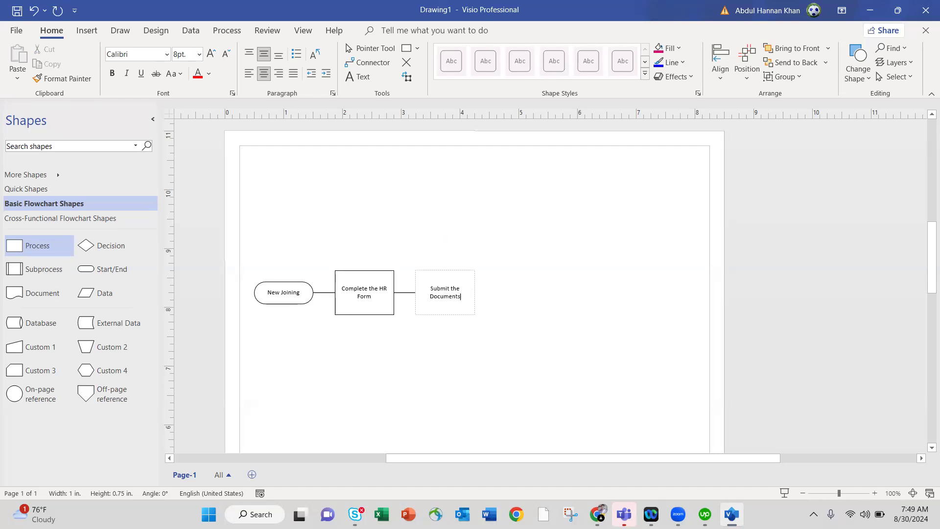
Add an auto-connected Process shape to the right of "Submit the Documents" and enter "Create" as its text
mouse_move(488, 294)
left_click(484, 294)
key("ctrl+z")
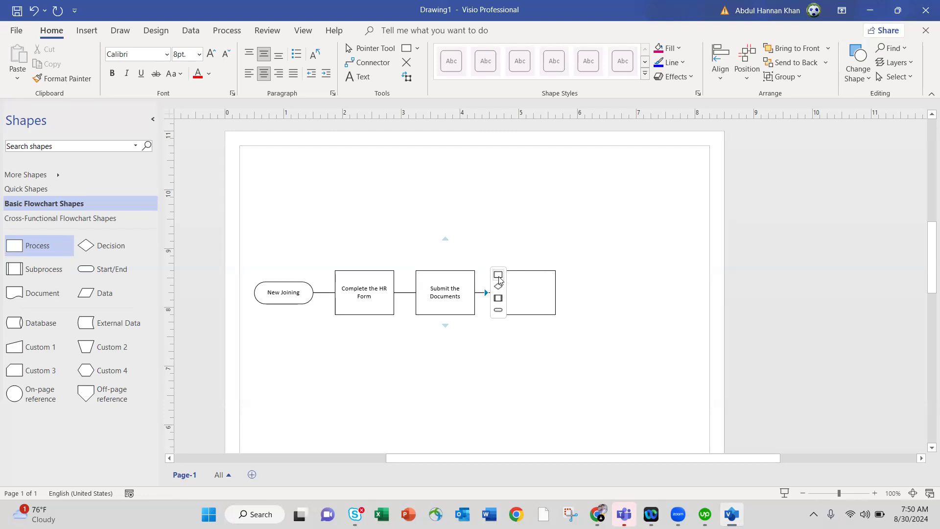
left_click(498, 275)
type("Crete")
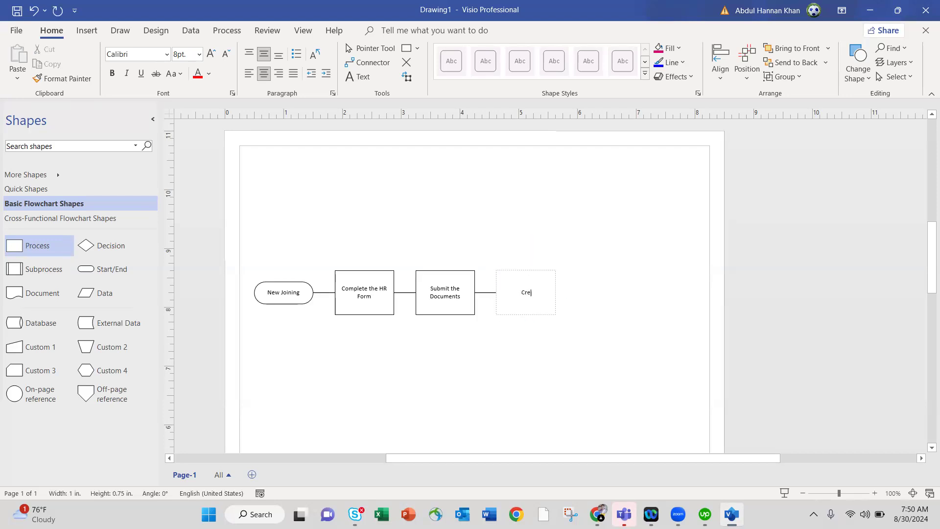
key("BackSpace")
key("BackSpace")
type("ate")
left_click_drag(86, 300, 527, 294)
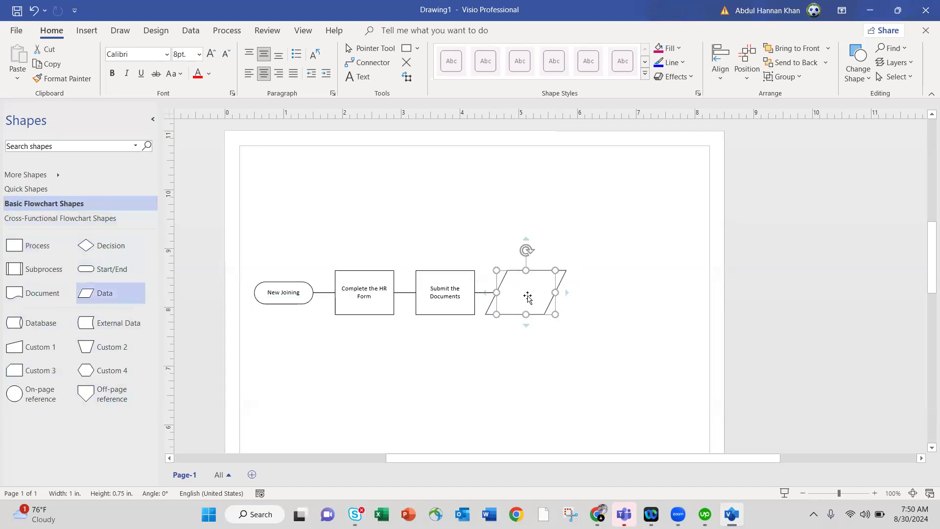
left_click(573, 326)
left_click(542, 306)
key("ctrl+z")
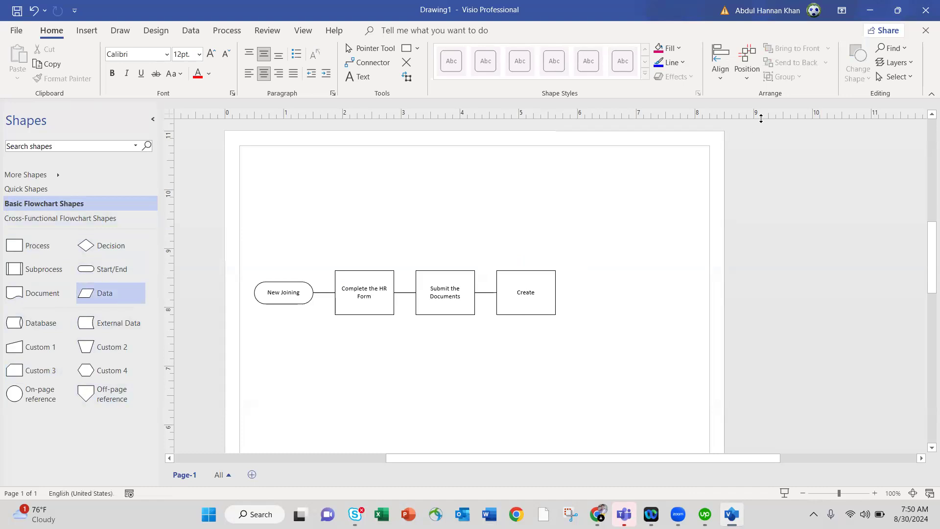
View the flowchart shapes that the Change Shape command offers for the "Create" box, without changing it
left_click(545, 307)
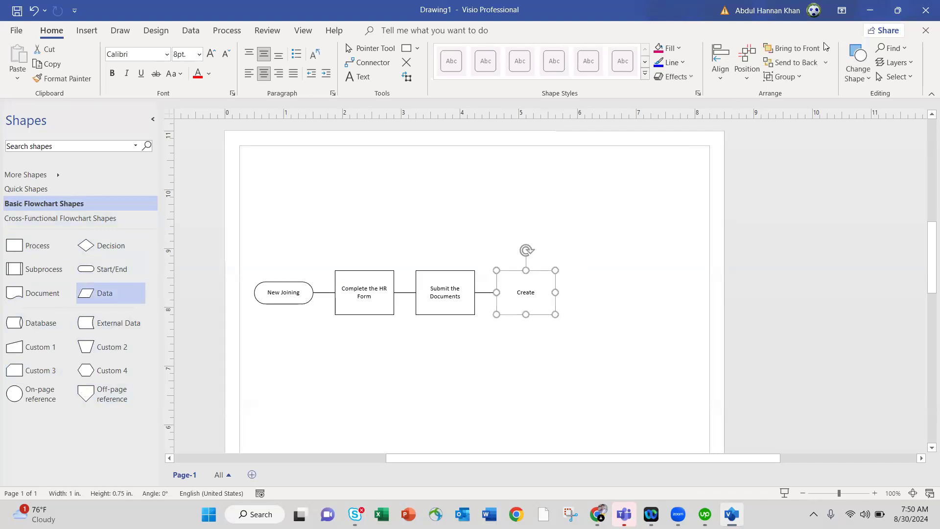
left_click(857, 72)
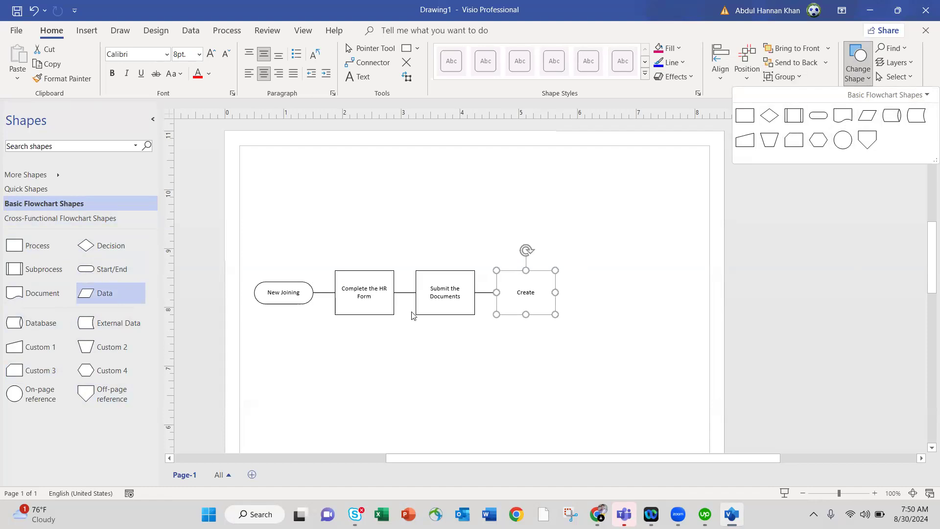
left_click(562, 316)
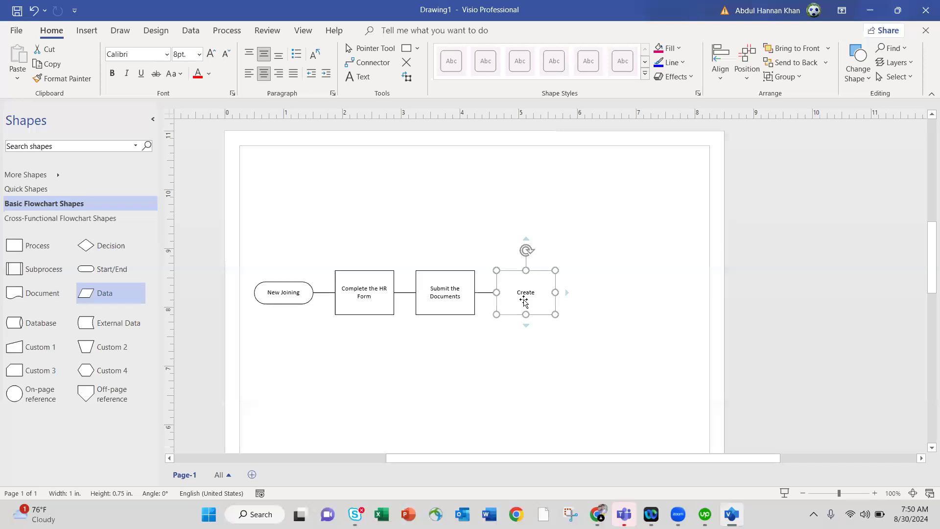
Complete the "Create" box's label as "Create Employee ID", correcting the spelling of "Employee"
double_click(535, 294)
type("Create En")
key("BackSpace")
type("mplyee ID")
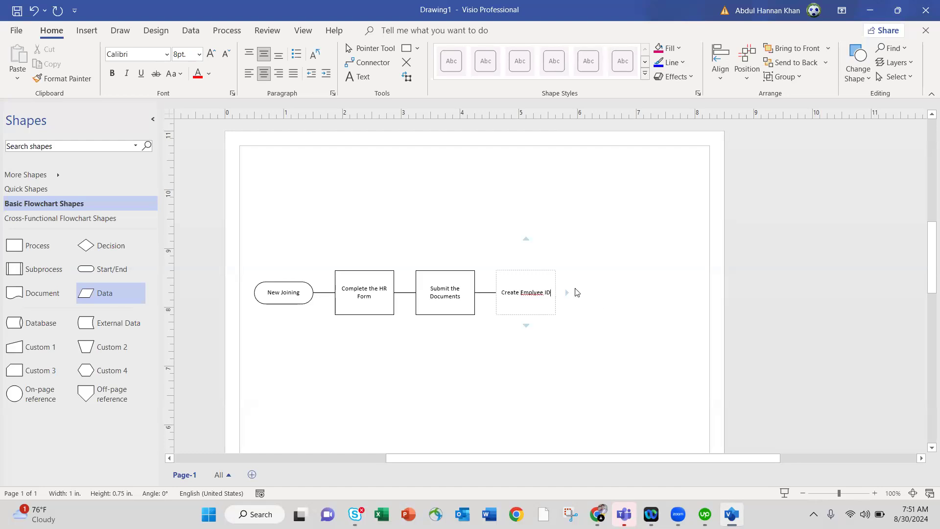
right_click(537, 293)
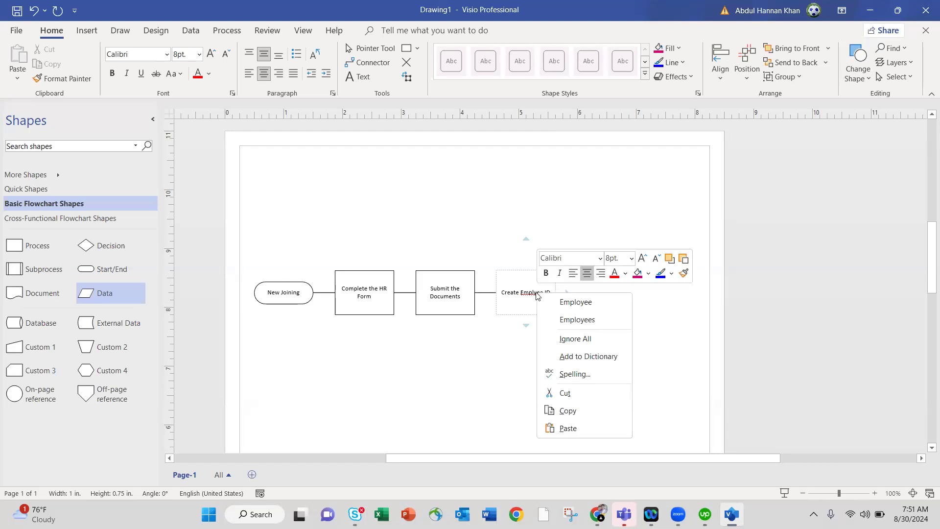
left_click(568, 301)
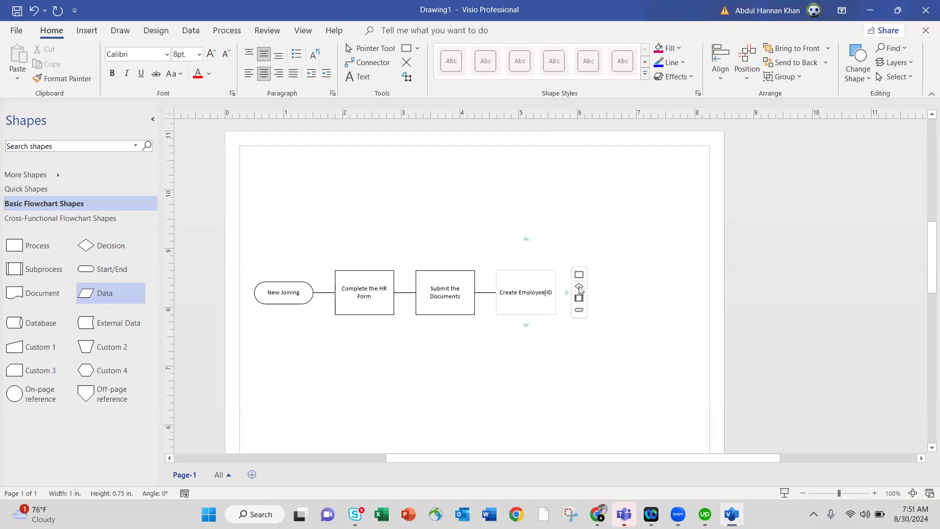
Add an auto-connected Decision shape to the right of "Create Employee ID" and label it "Background check"
left_click(579, 286)
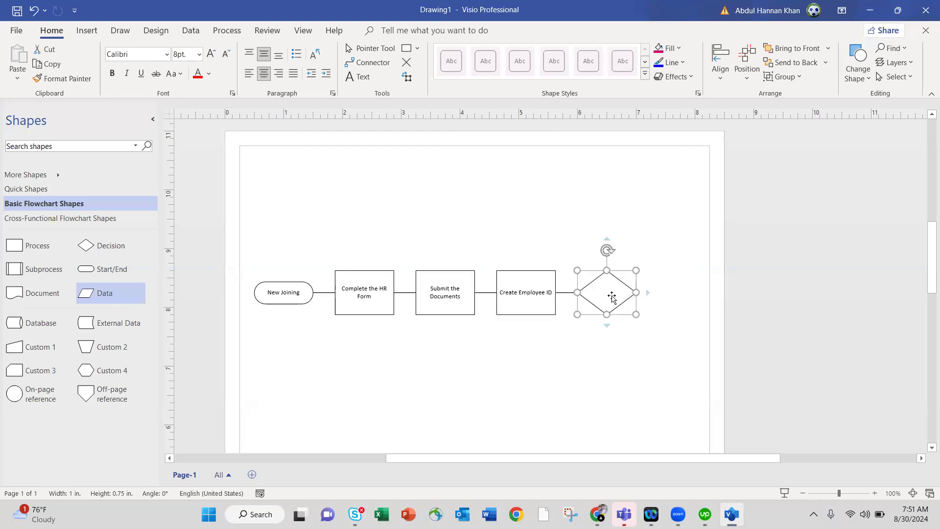
type("Ba")
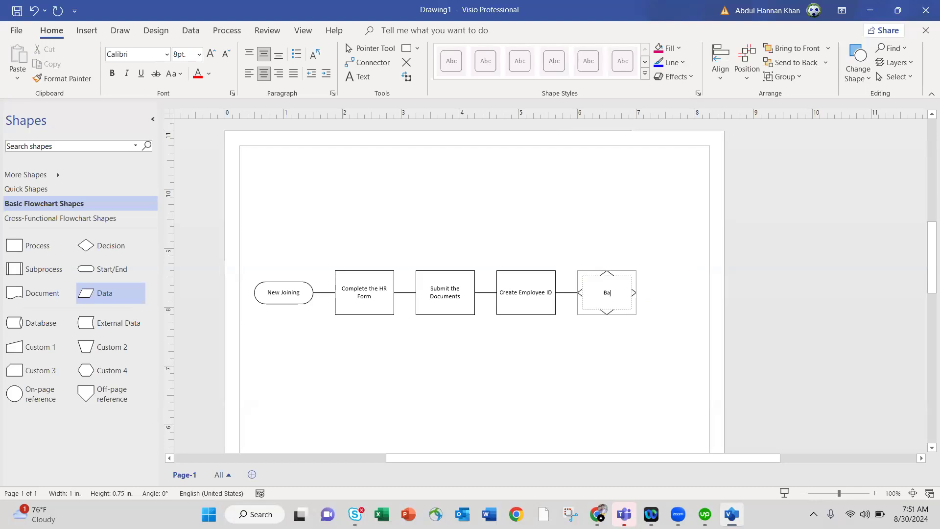
type("ckground check")
Add a connected Process shape below the "Background check" decision and label it "Provide Laptop/Emplyee ID"
mouse_move(647, 292)
left_click(659, 275)
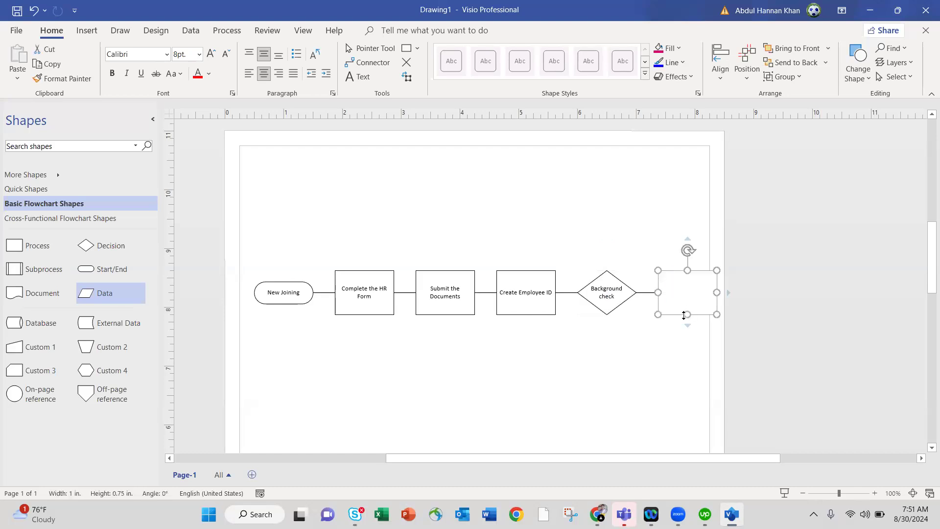
left_click_drag(681, 315, 603, 391)
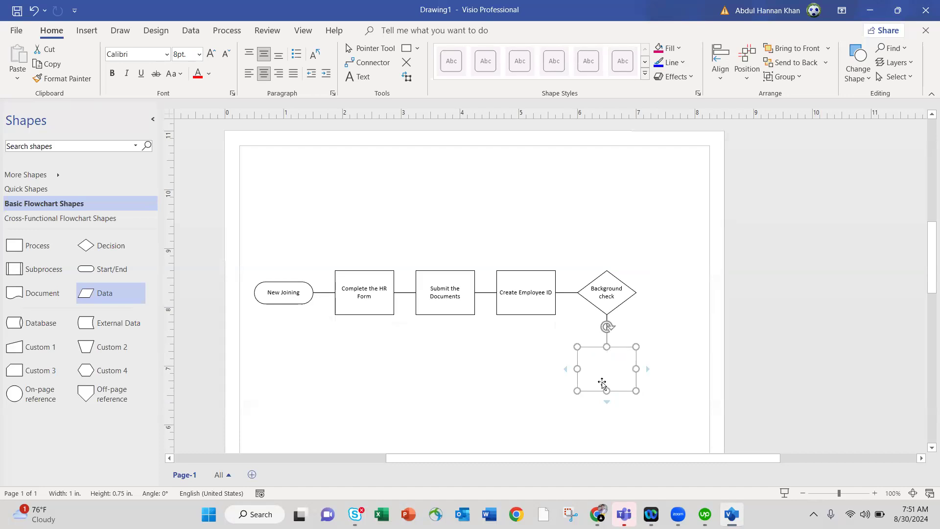
type("PRovide ")
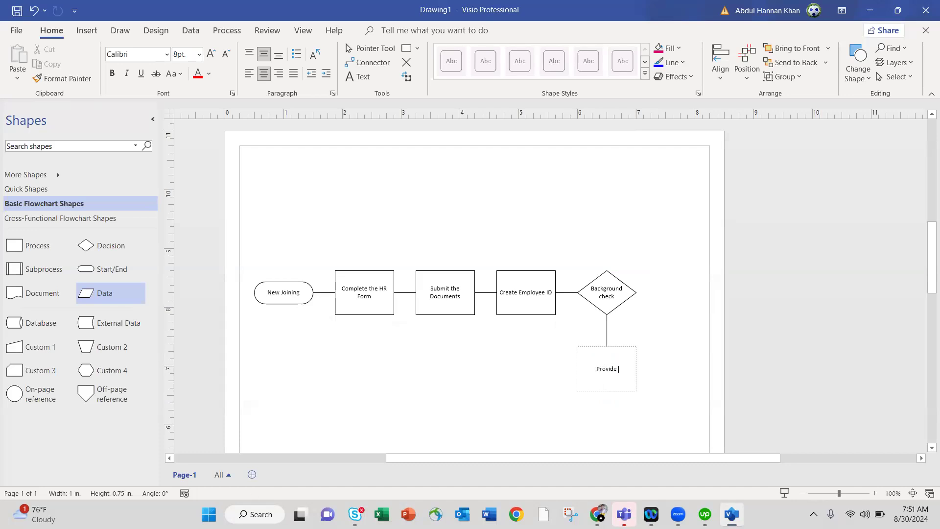
type("Laptio")
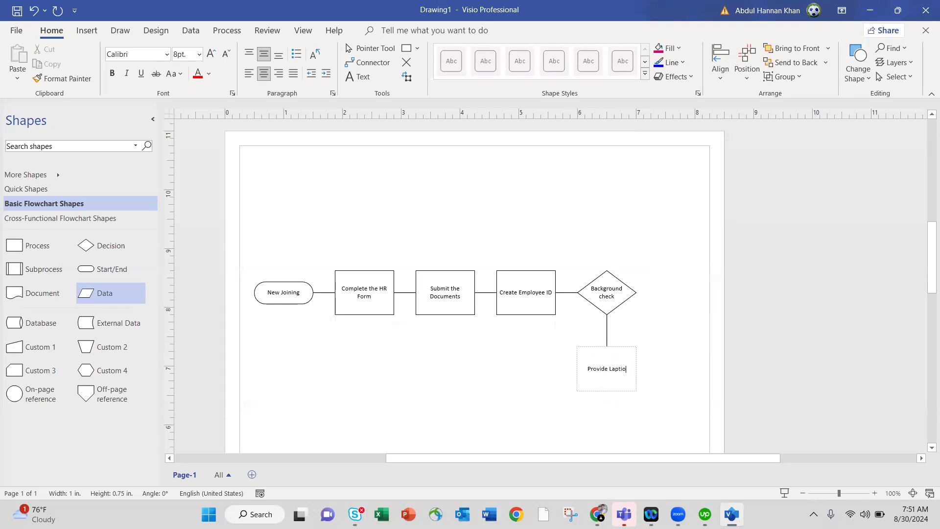
key("BackSpace")
key("BackSpace")
type("op/Emplyee ID")
Add an auto-connected Process shape to the left of "Provide Laptop/Emplyee ID" and label it "Provide Training"
mouse_move(566, 370)
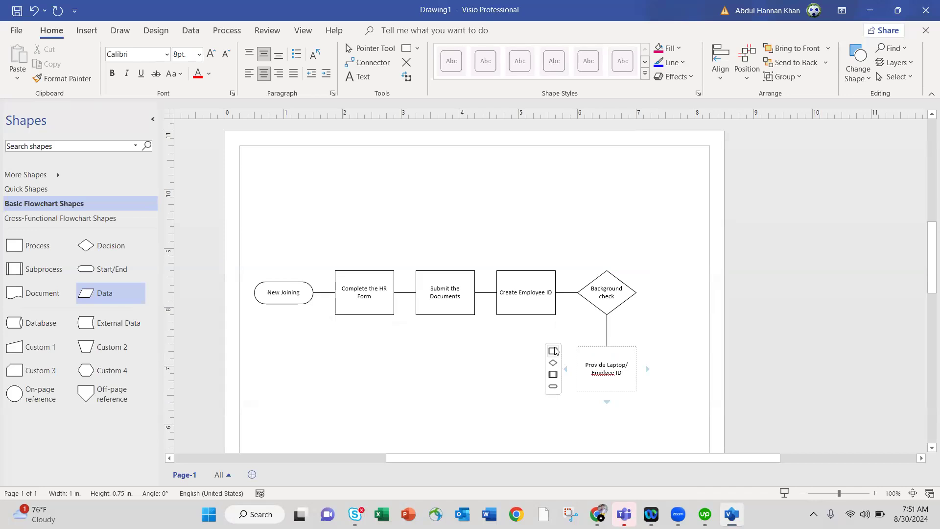
left_click(555, 352)
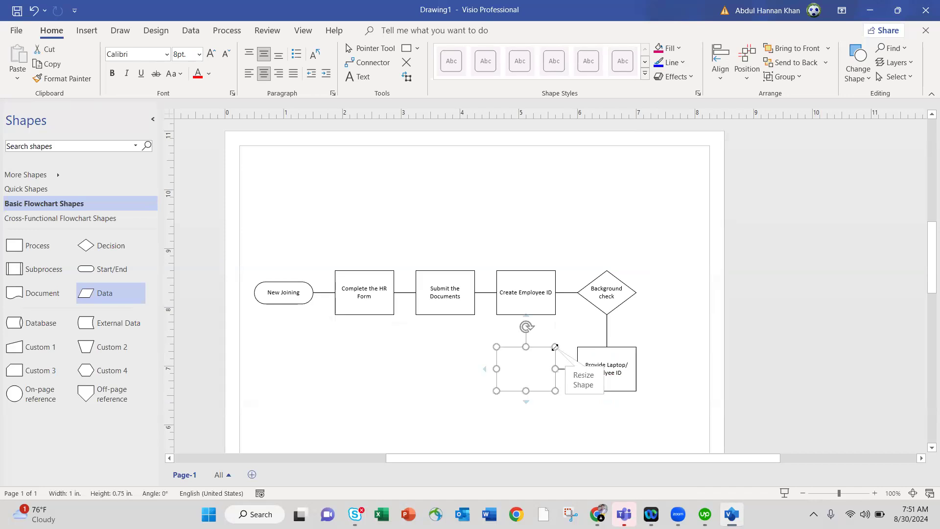
type("Provid")
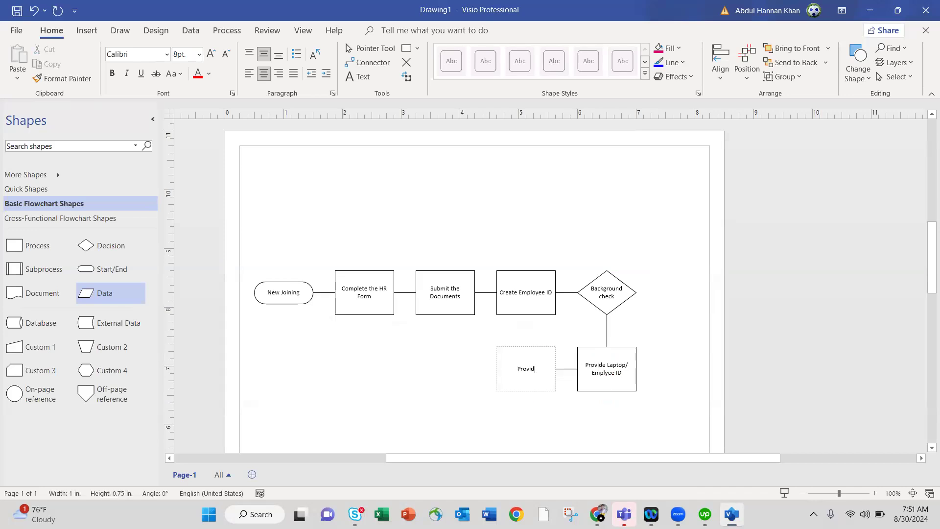
type("e Trainign")
key("BackSpace")
key("BackSpace")
type("ng")
Add an auto-connected Start/End shape to the left of "Provide Training" and label it "Onboarding complete"
mouse_move(485, 370)
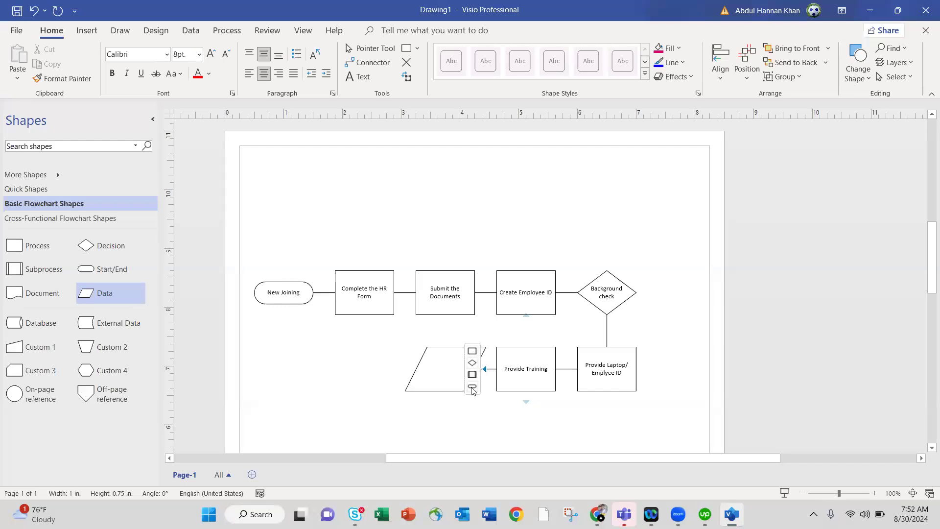
left_click(472, 388)
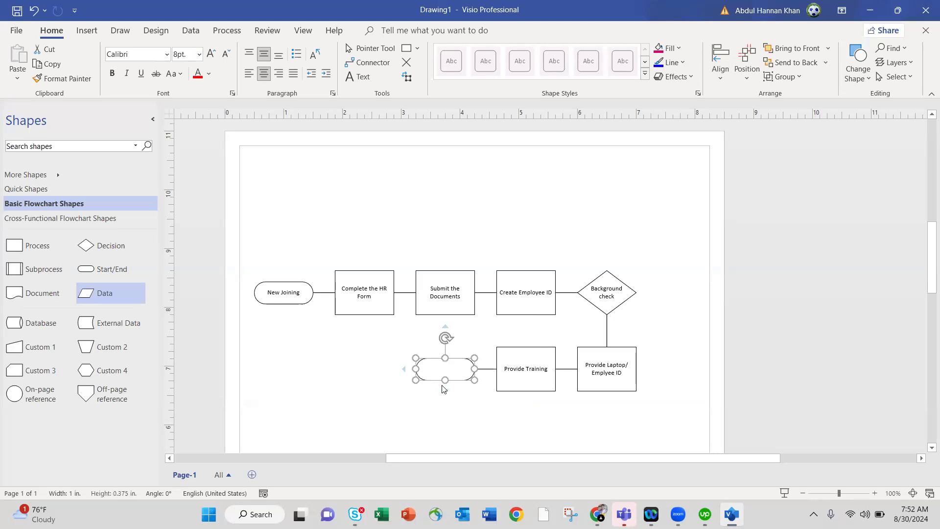
type("Onb")
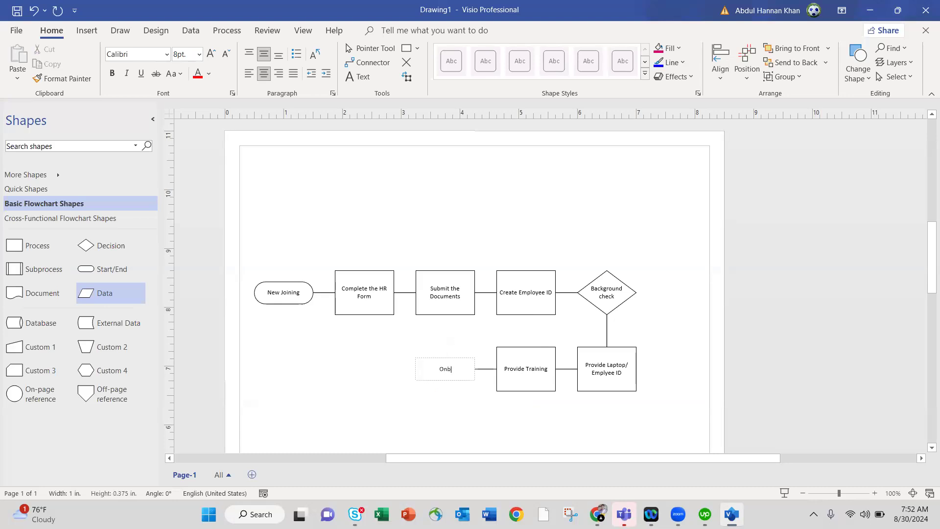
type("oarding complet")
key("BackSpace")
key("BackSpace")
type("lete")
left_click(450, 413)
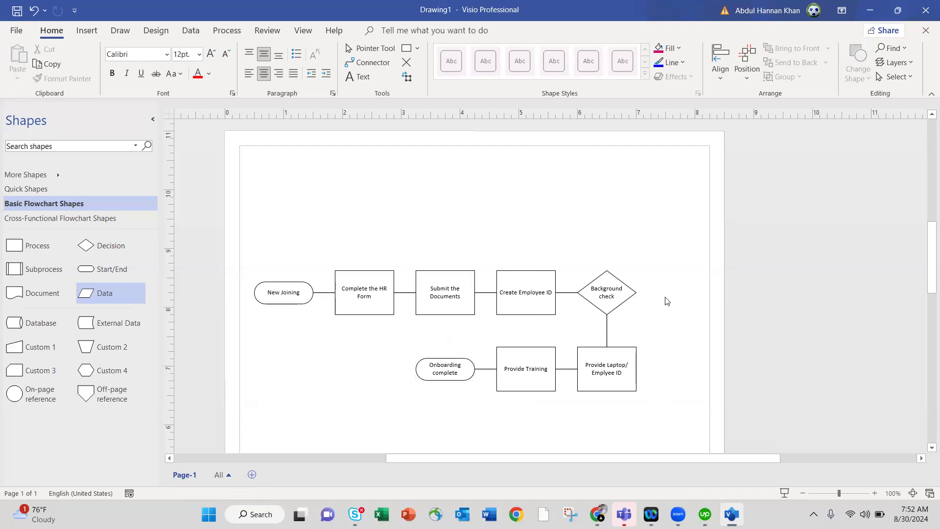
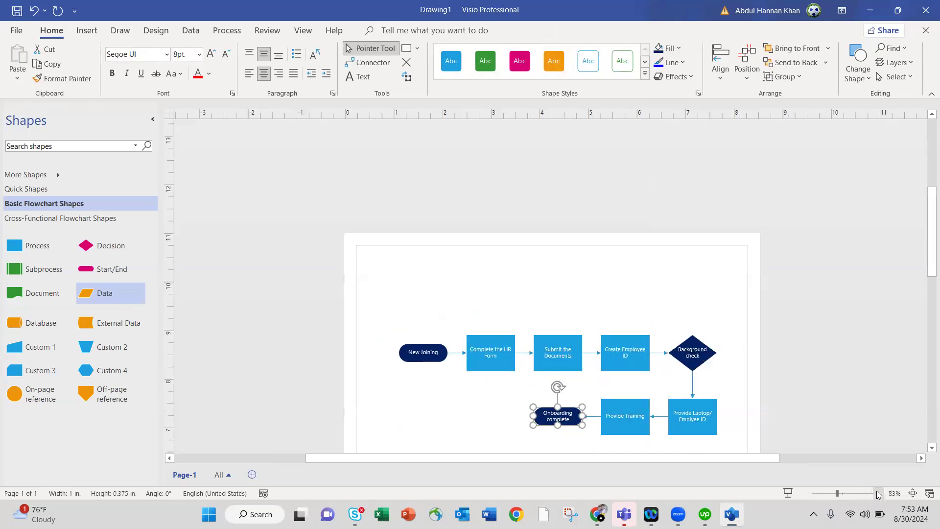
Deselect the "Onboarding complete" shape and insert a new blank page into the drawing
scroll(817, 372, "down", 3)
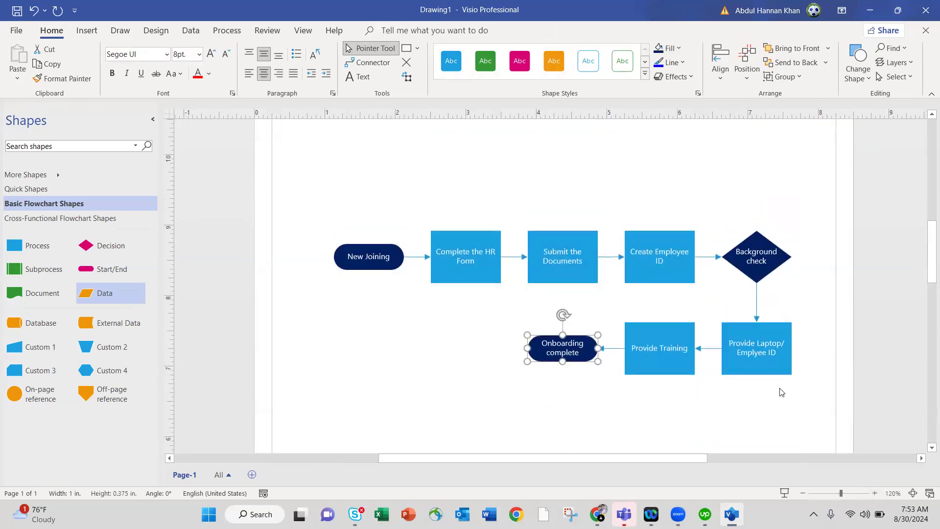
left_click(781, 392)
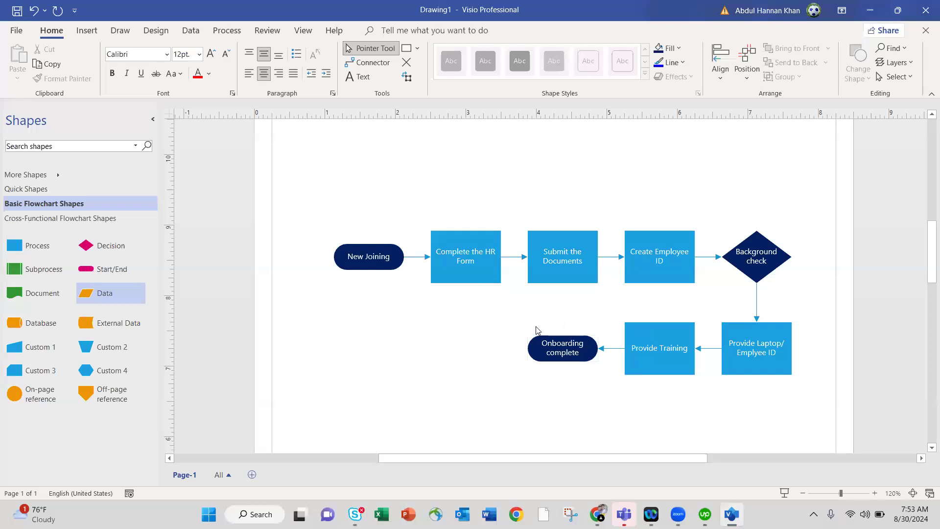
left_click(87, 31)
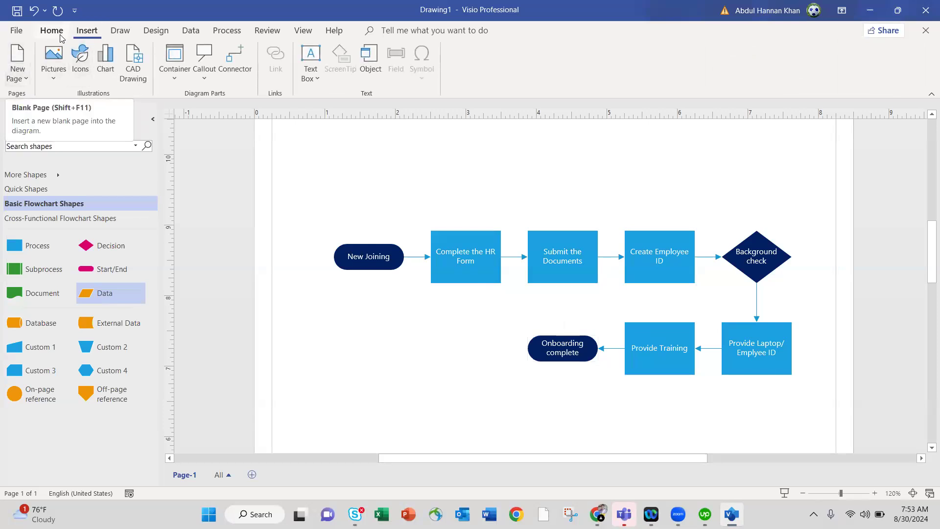
left_click(20, 59)
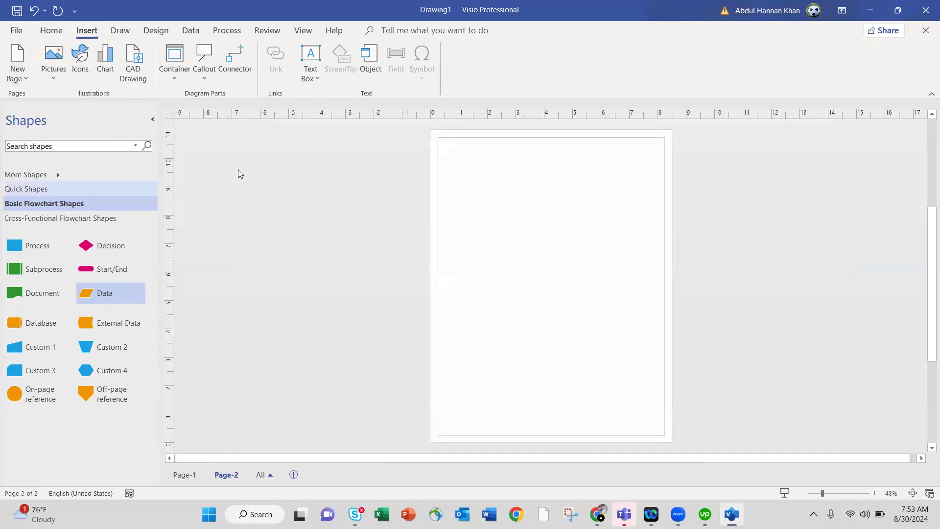
Create a new drawing from the Basic Flowchart template, using the Vertical Flowchart sample with US Units
left_click(15, 32)
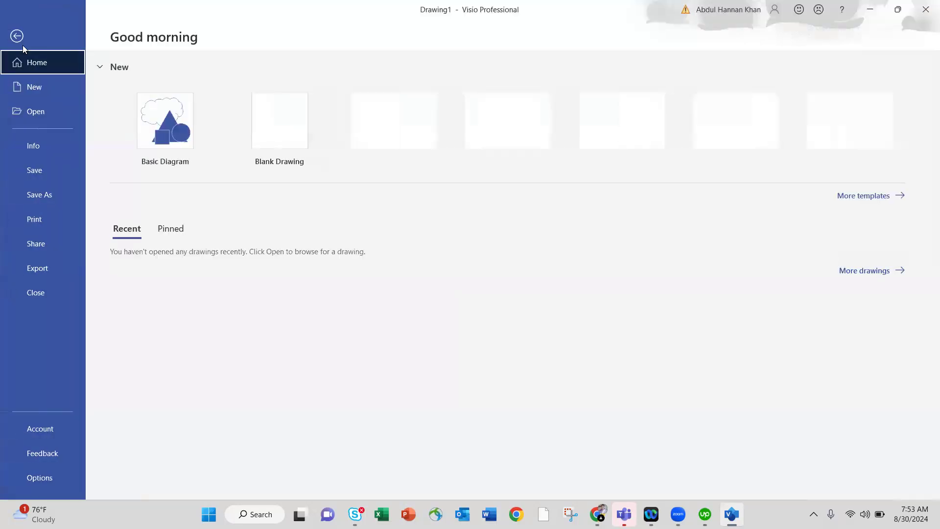
left_click(522, 146)
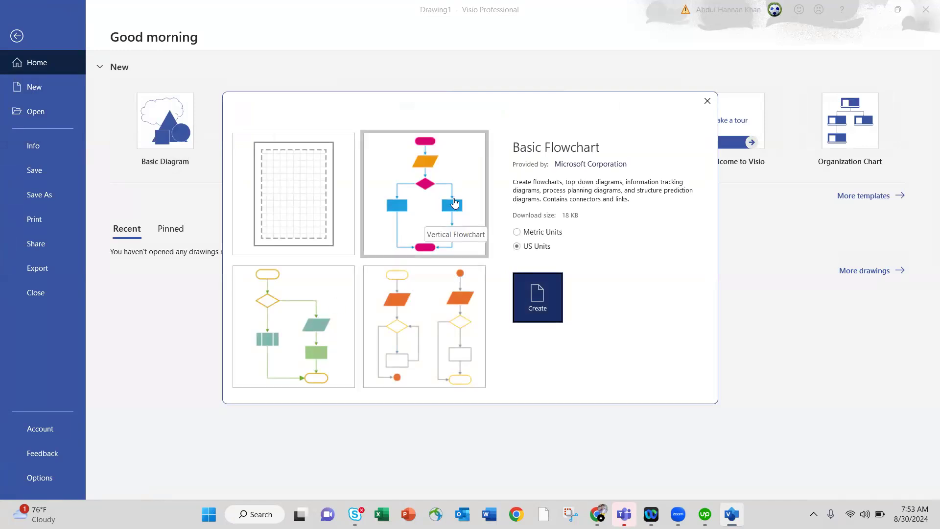
left_click(435, 211)
left_click(537, 317)
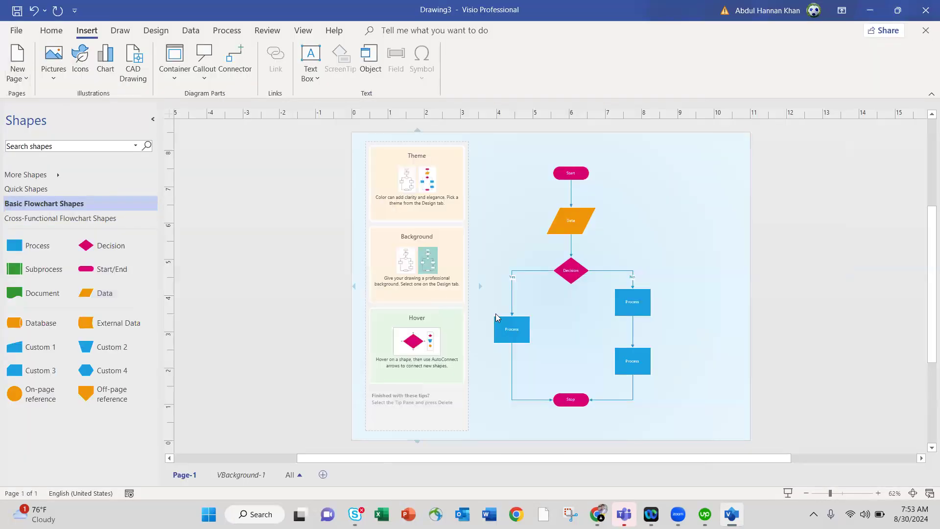
Delete the tip pane beside the sample flowchart
scroll(496, 313, "up", 1, "ctrl")
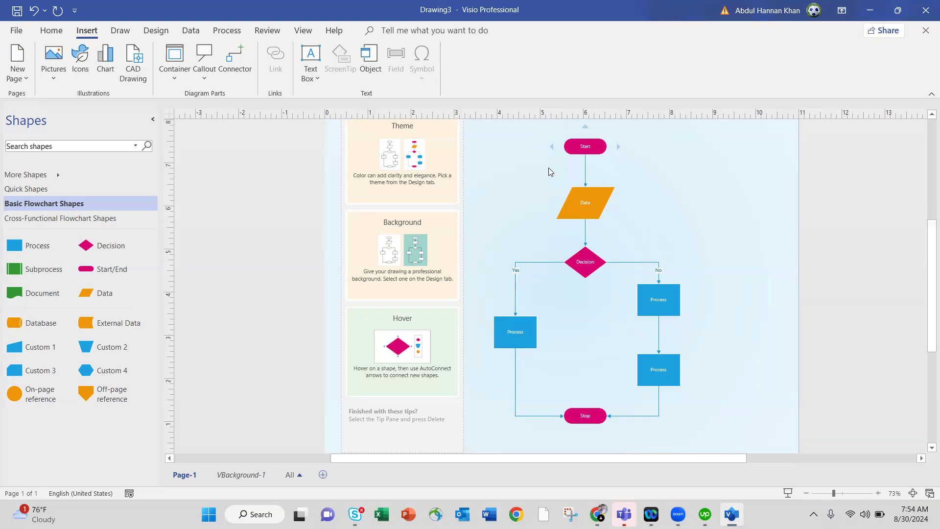
left_click(462, 176)
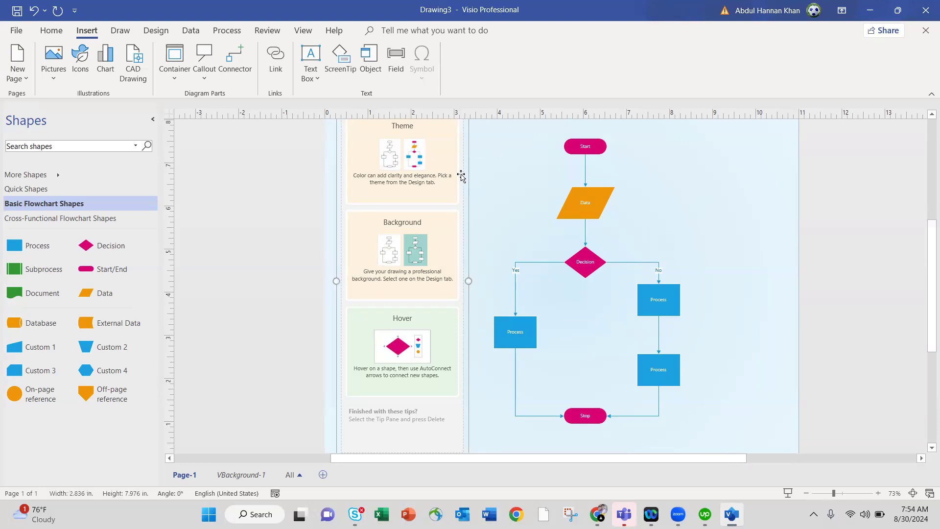
key("Delete")
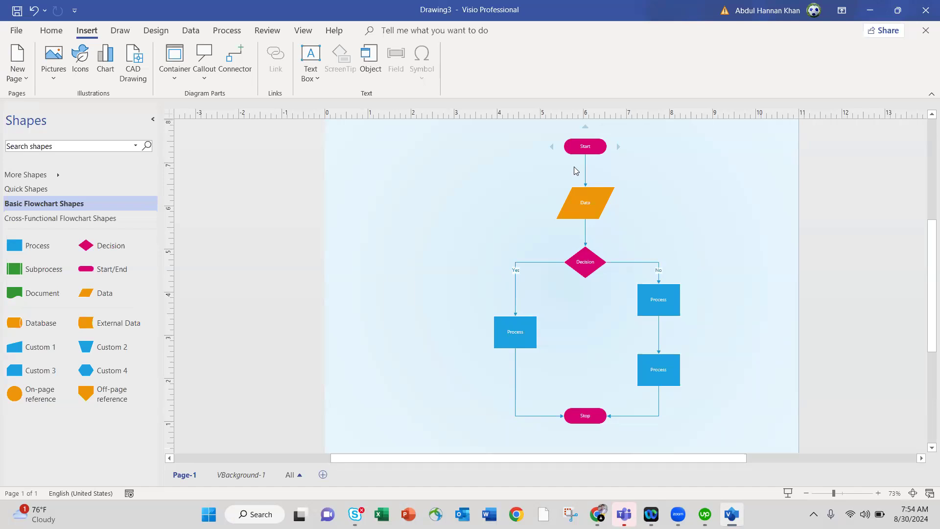
Replace the "Start" shape's text with "Order Received"
double_click(589, 147)
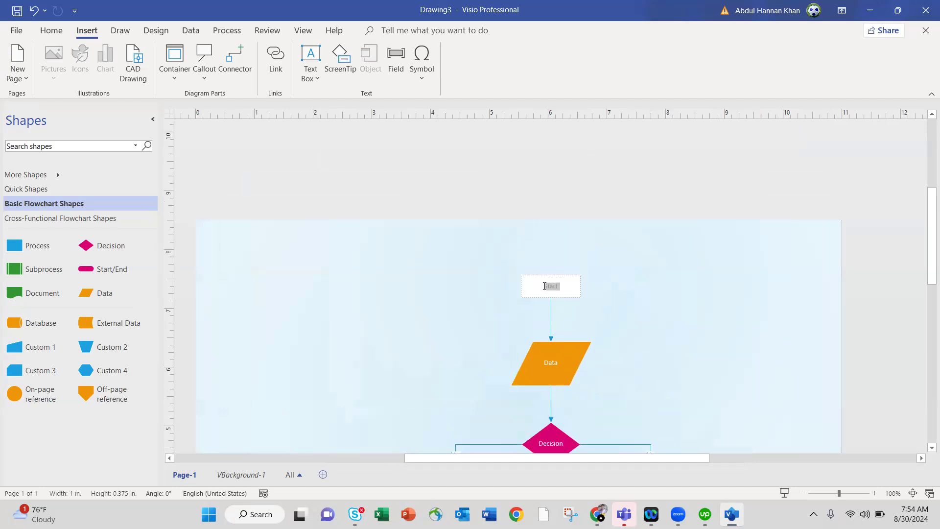
type("Order Received")
left_click(549, 372)
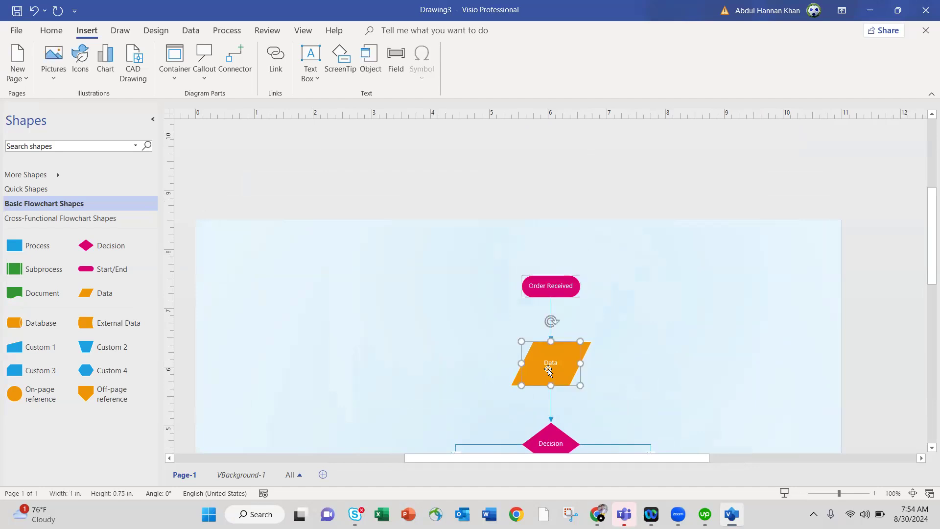
Change the "Data" parallelogram below "Order Received" into a Process shape
scroll(559, 369, "down", 5)
scroll(559, 370, "up", 6)
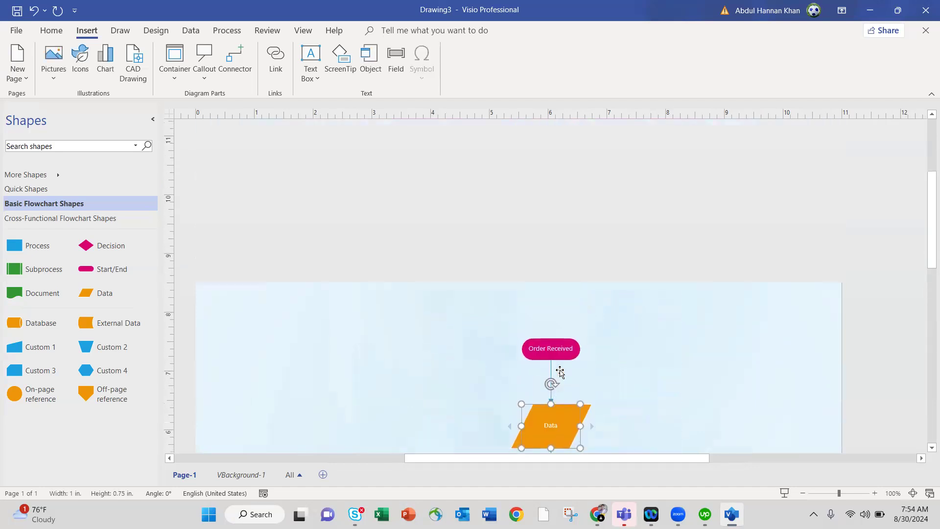
scroll(559, 371, "down", 2)
right_click(566, 337)
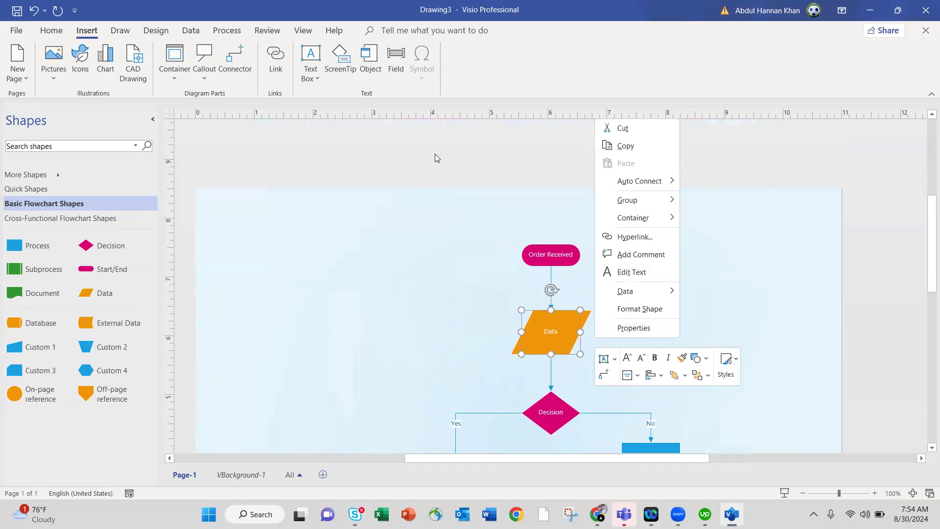
left_click(525, 335)
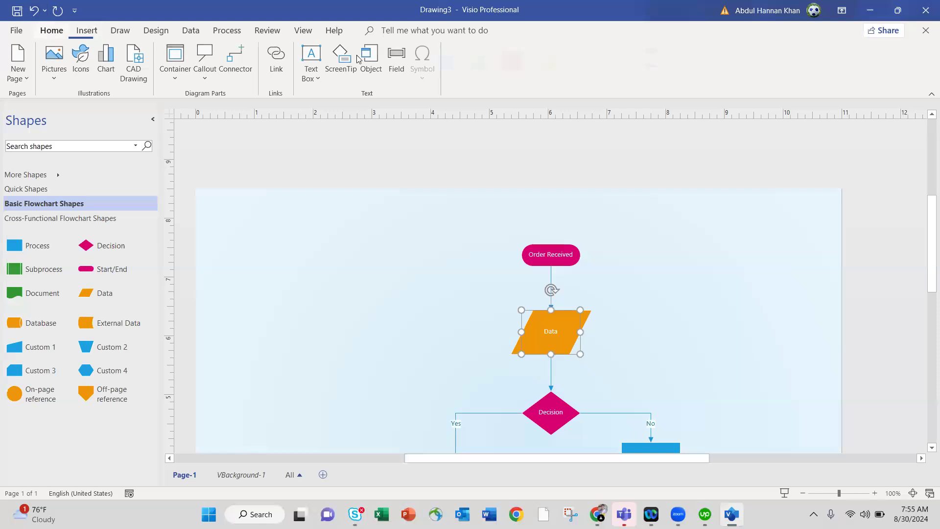
left_click(51, 30)
left_click(858, 64)
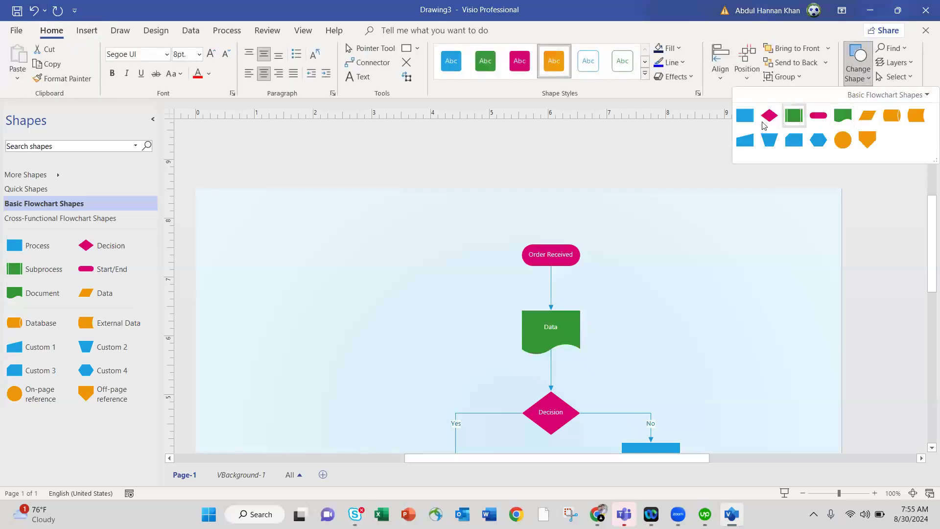
left_click(745, 116)
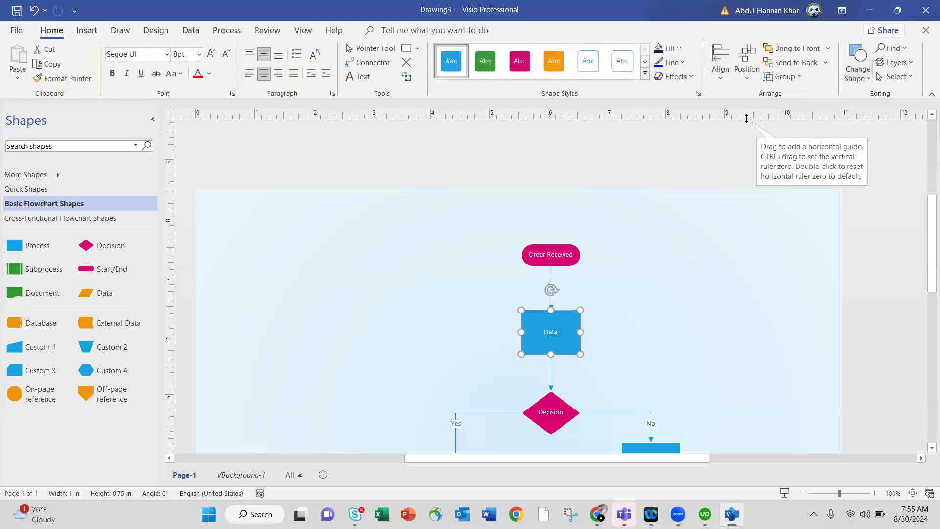
Replace the text of the Process box below "Order Received" with "Verify Order"
double_click(557, 333)
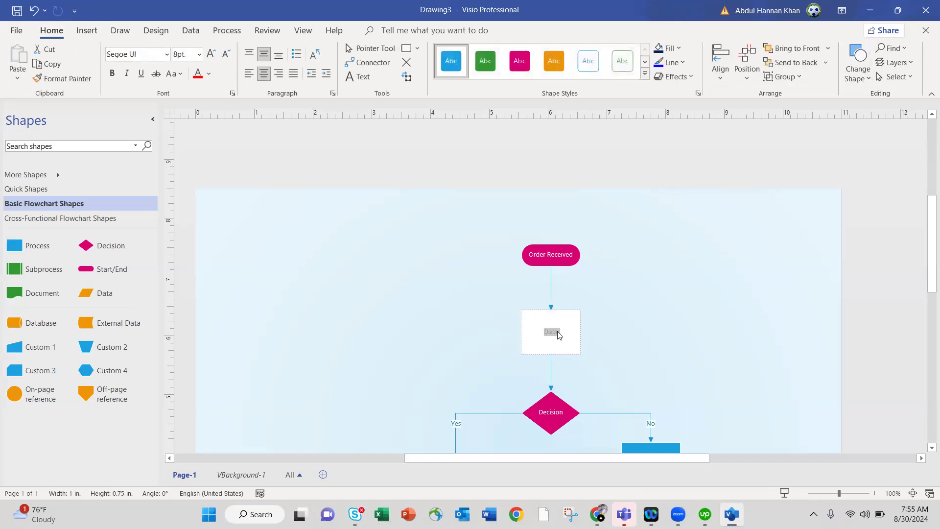
type("Verify Order")
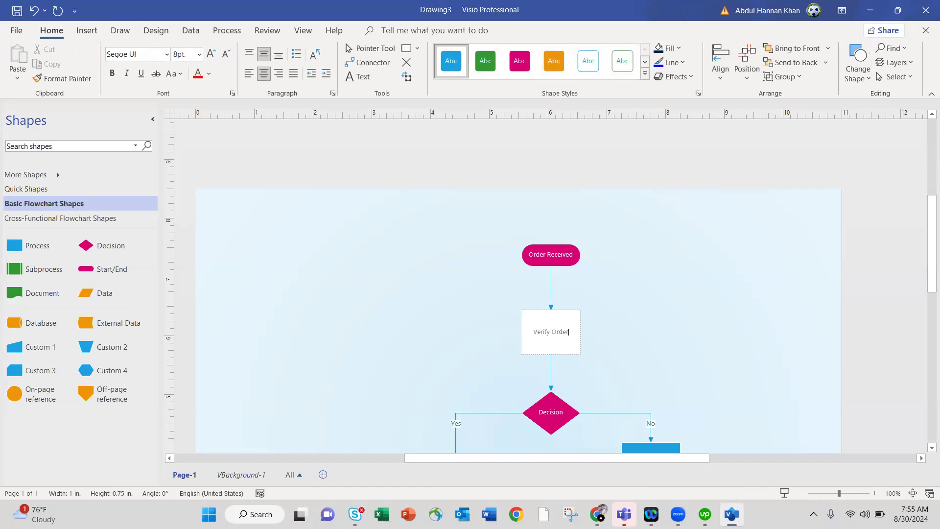
left_click(573, 356)
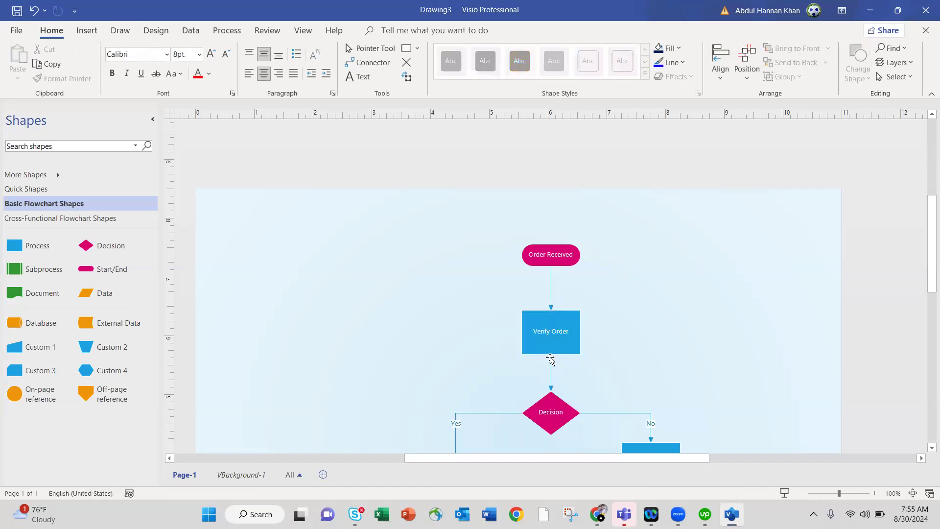
Delete the connector between the "Verify Order" box and the "Decision" diamond
left_click(551, 358)
left_click(571, 348)
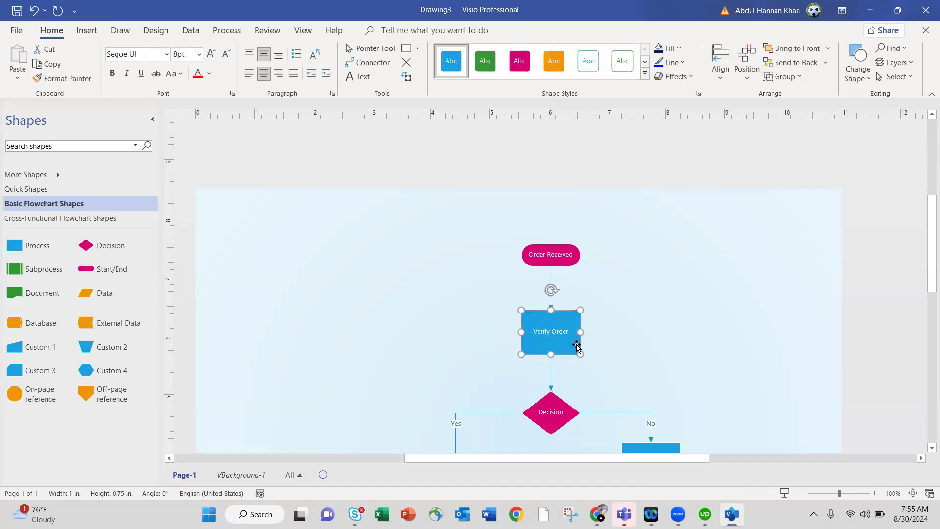
left_click(552, 372)
key("Delete")
scroll(633, 392, "down", 6)
scroll(633, 392, "up", 6)
scroll(633, 392, "down", 2)
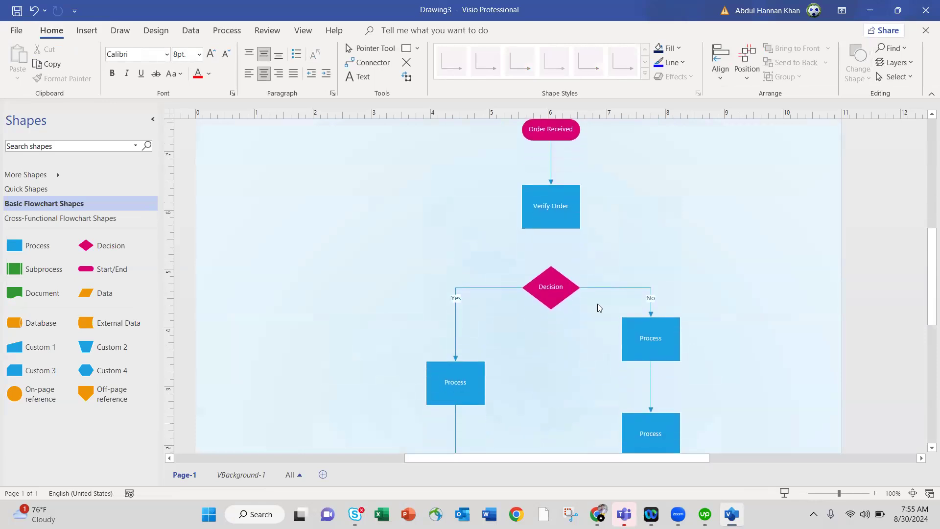
left_click(810, 493)
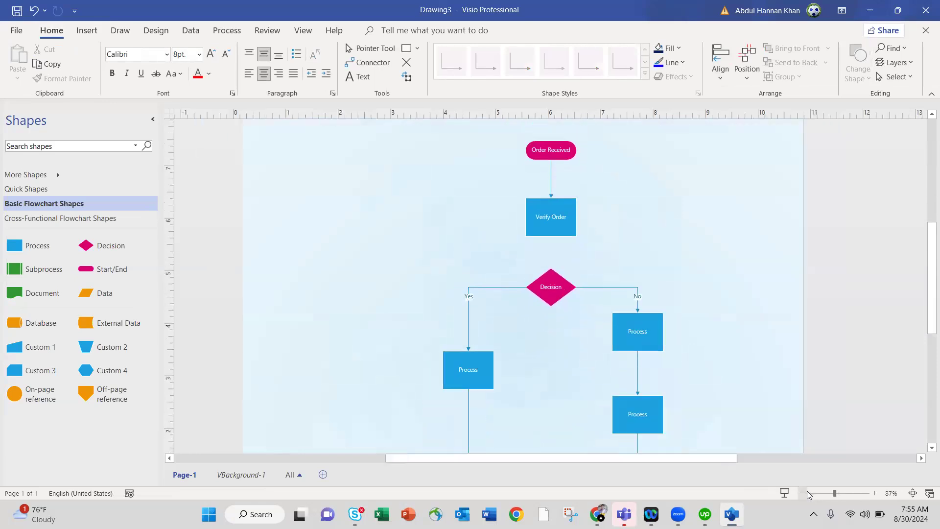
Move the Decision branch, from its diamond down to the Stop shape, to the left of the "Verify Order" column
left_click_drag(439, 271, 503, 398)
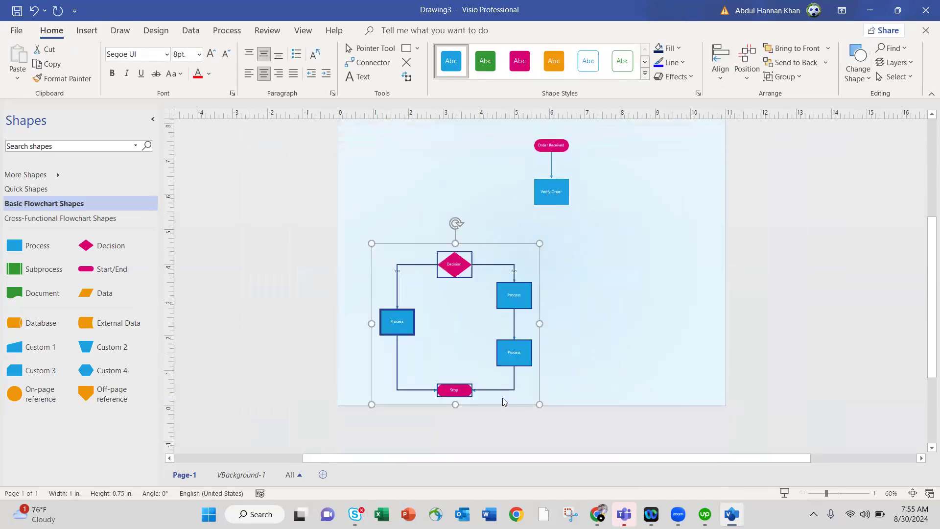
left_click(601, 331)
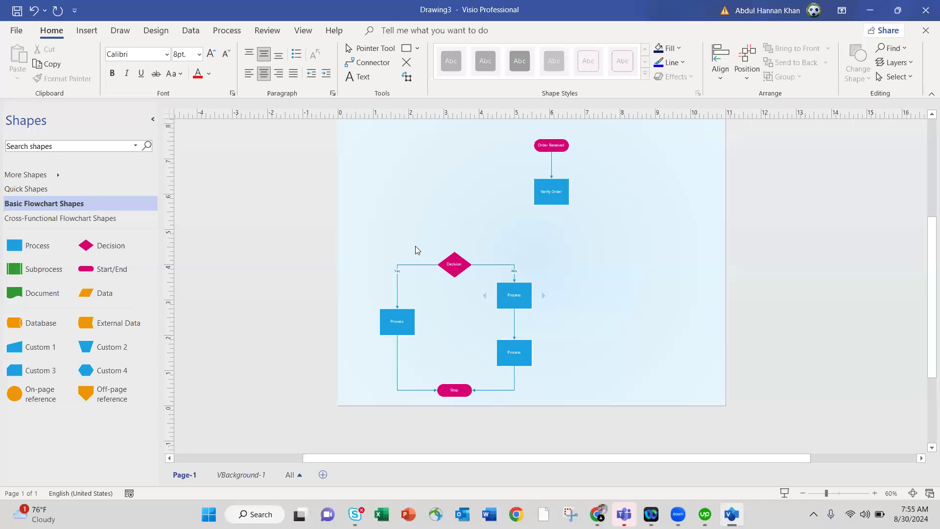
left_click_drag(362, 235, 607, 413)
left_click(657, 361)
Add a connected Process shape below "Verify Order" and label it "Inventory check"
left_click(558, 202)
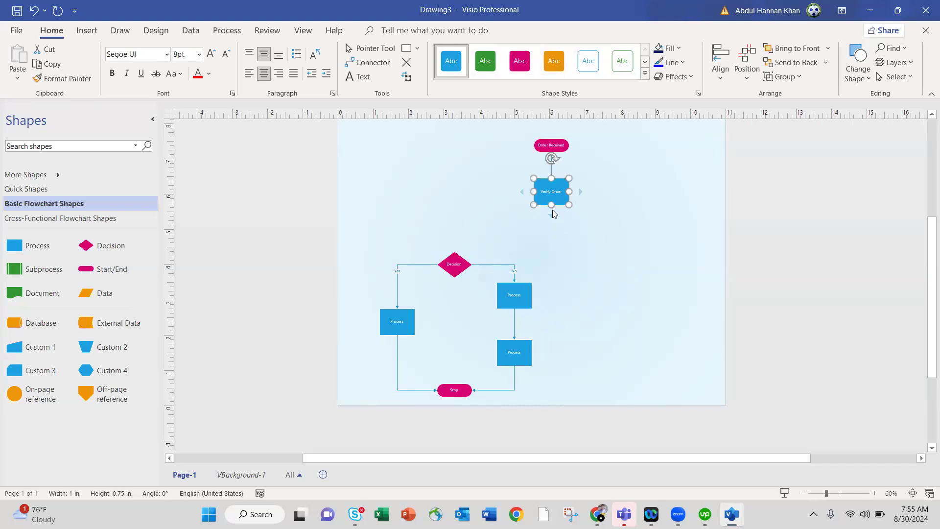
mouse_move(551, 214)
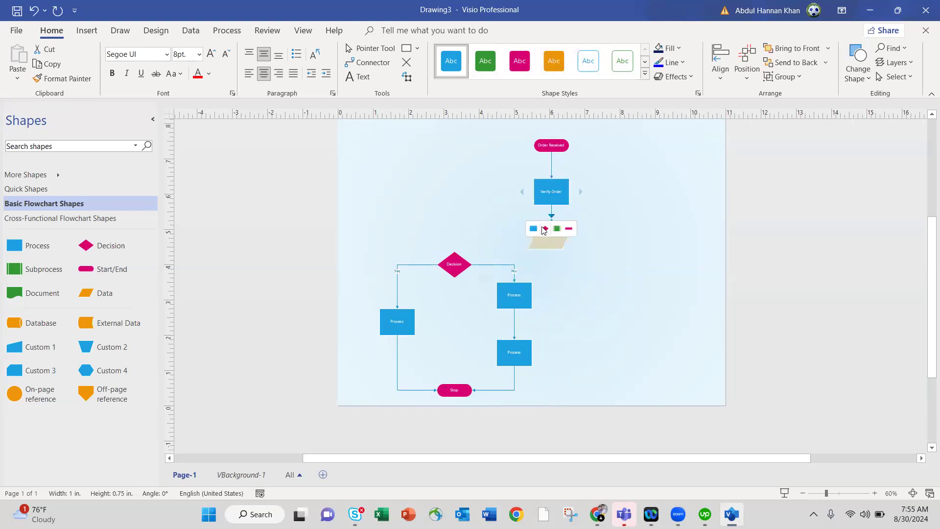
left_click(534, 230)
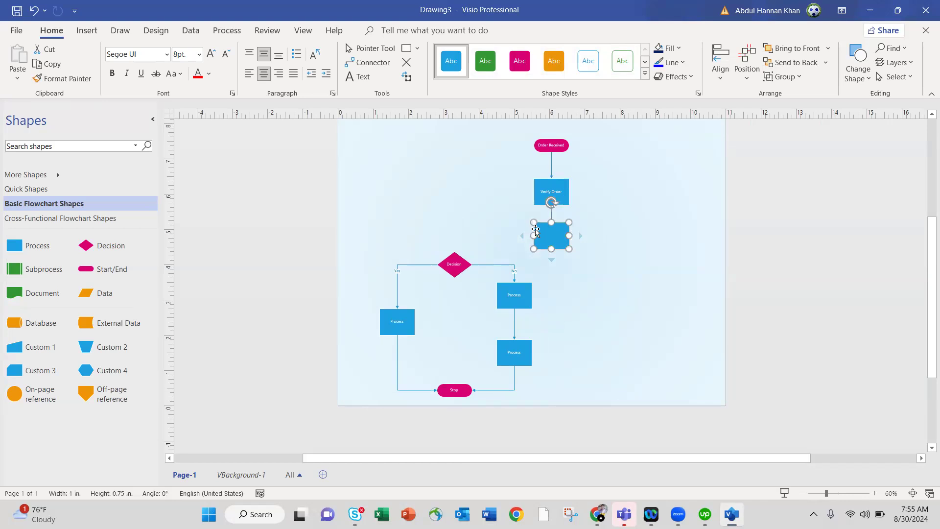
type("Inven")
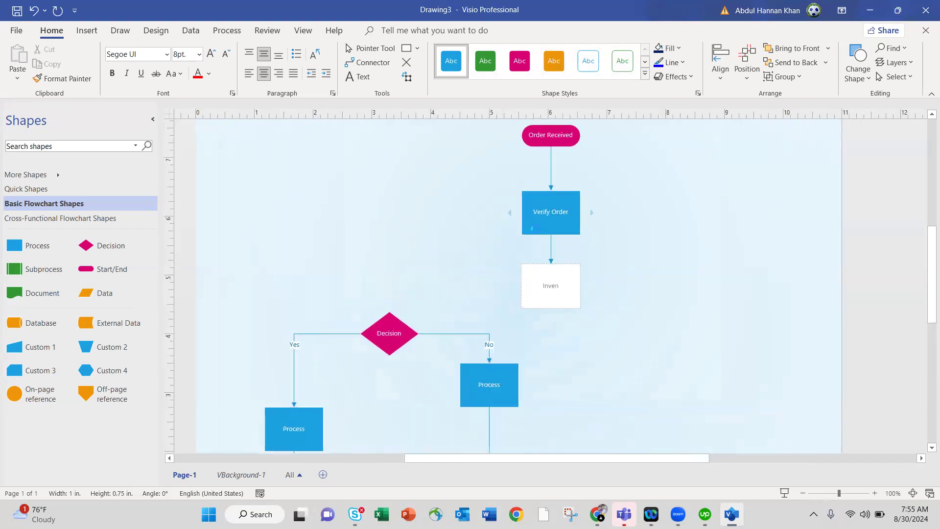
type("tory check")
Add a connected shape below "Inventory check", change it to a Process shape, and label it "Payment Process"
left_click(552, 319)
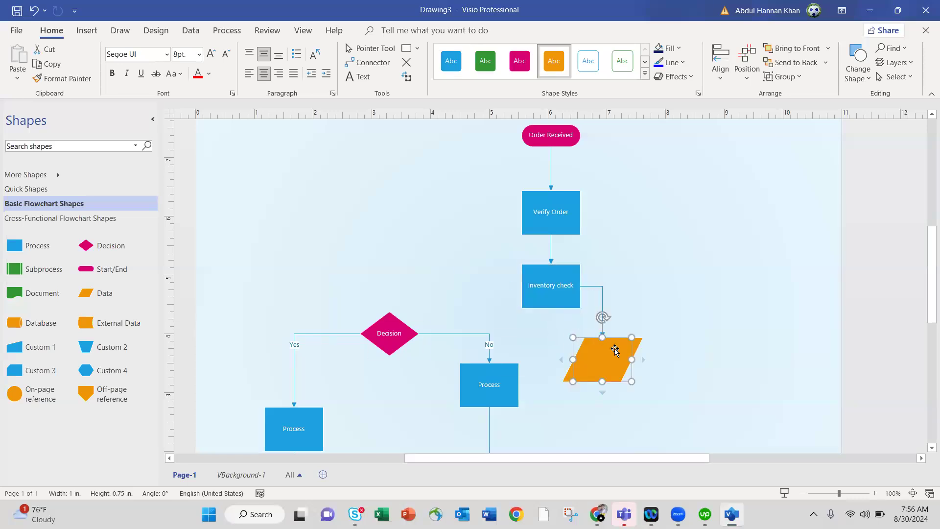
left_click(858, 69)
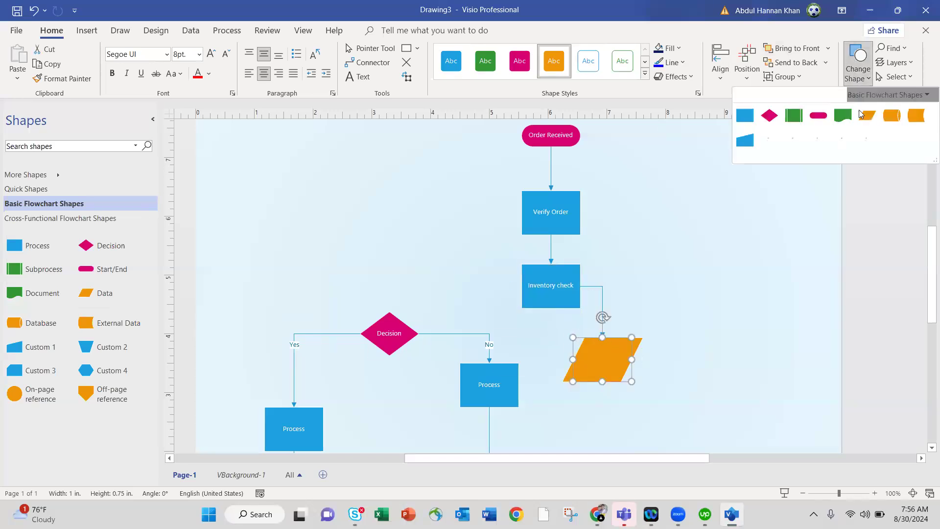
left_click(745, 115)
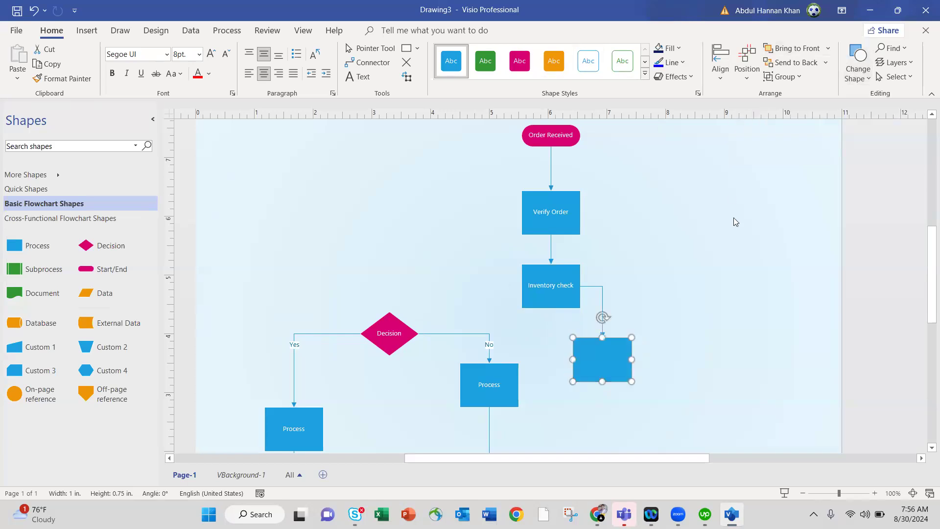
type("Payement Pr")
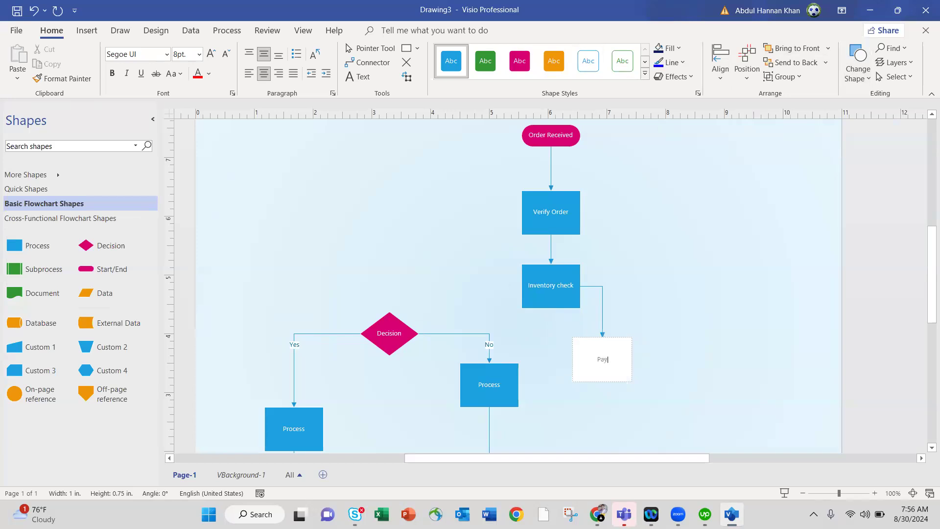
type("ocess")
Add a connected Decision shape to the right of "Payment Process" and label it "Payment verified"
left_click(653, 354)
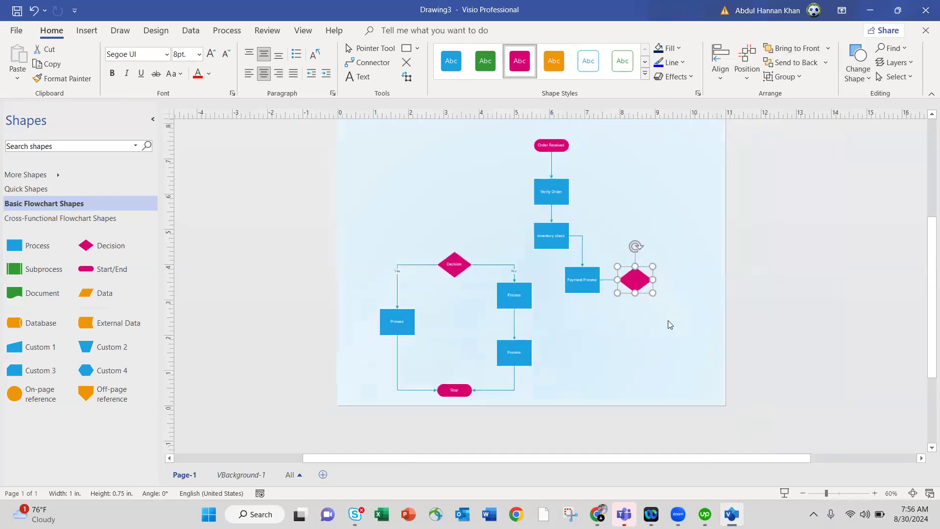
type("Paymen")
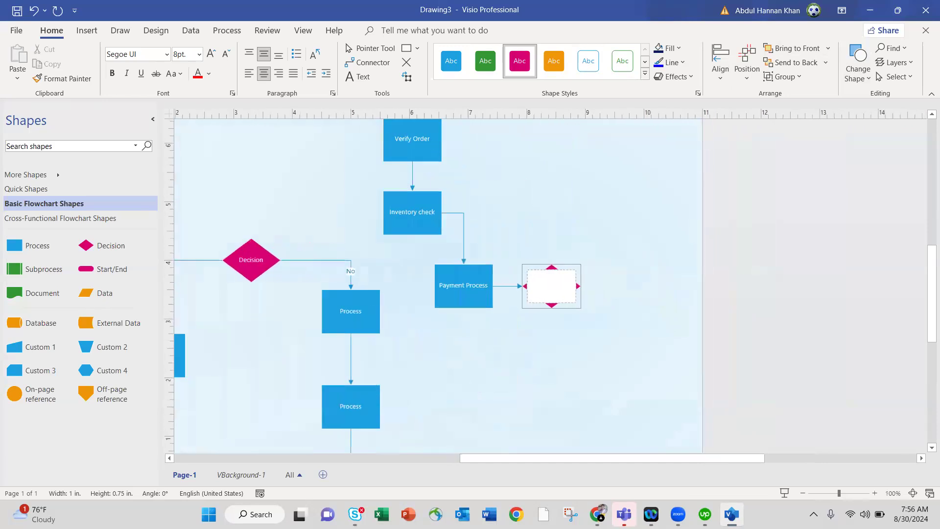
type("t ")
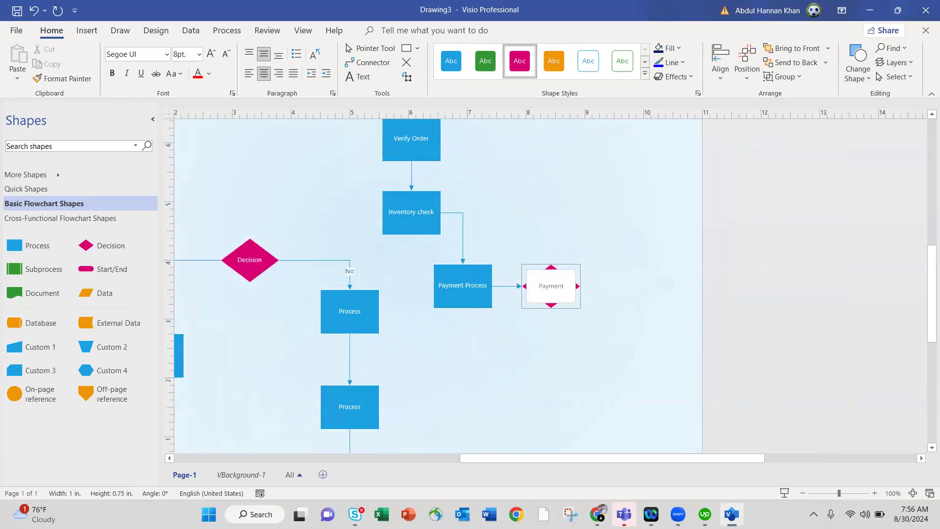
type("verified")
Add a connected Process shape to the right of the "Payment verified" decision
mouse_move(592, 286)
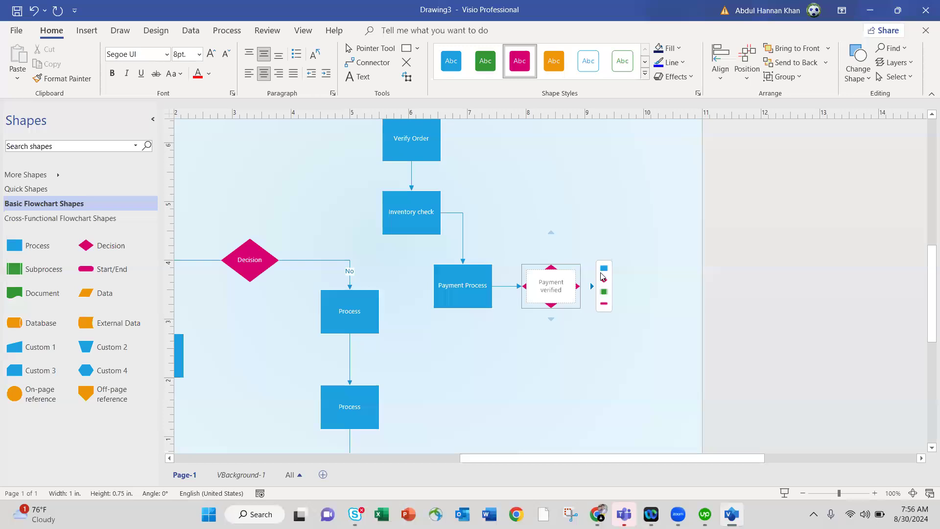
left_click(602, 271)
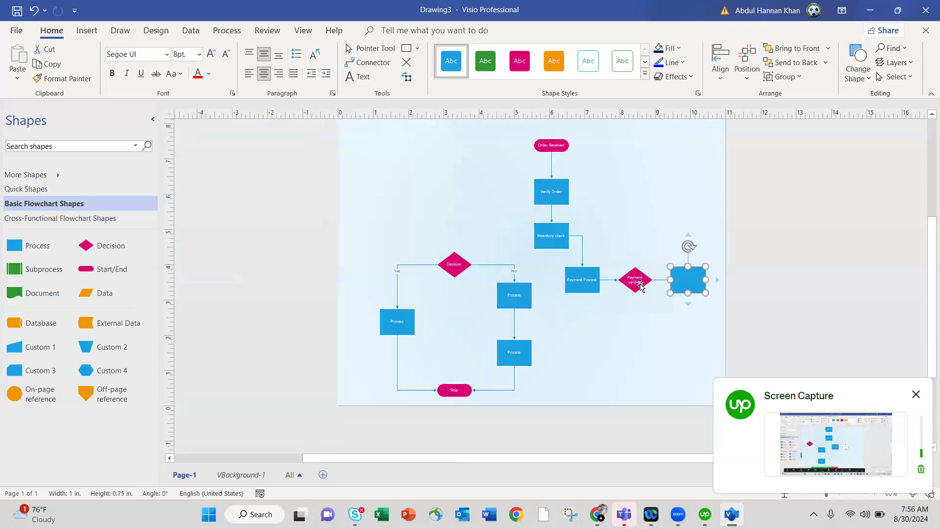
mouse_move(635, 256)
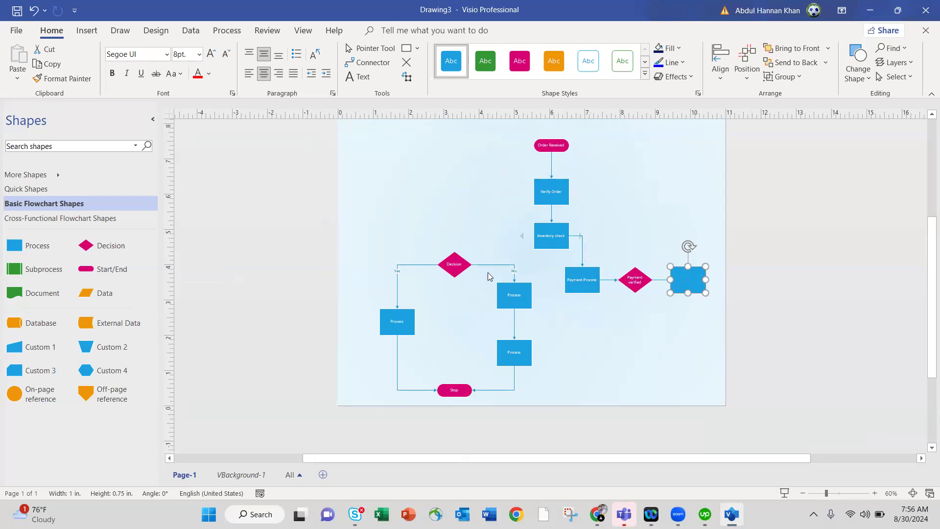
Delete the leftover sample branch with the Decision diamond, its three Process boxes and the Stop shape
left_click_drag(370, 216, 537, 443)
key("Delete")
Move the whole order flowchart to the upper-left part of the page
left_click_drag(738, 332, 454, 119)
left_click_drag(568, 164, 398, 159)
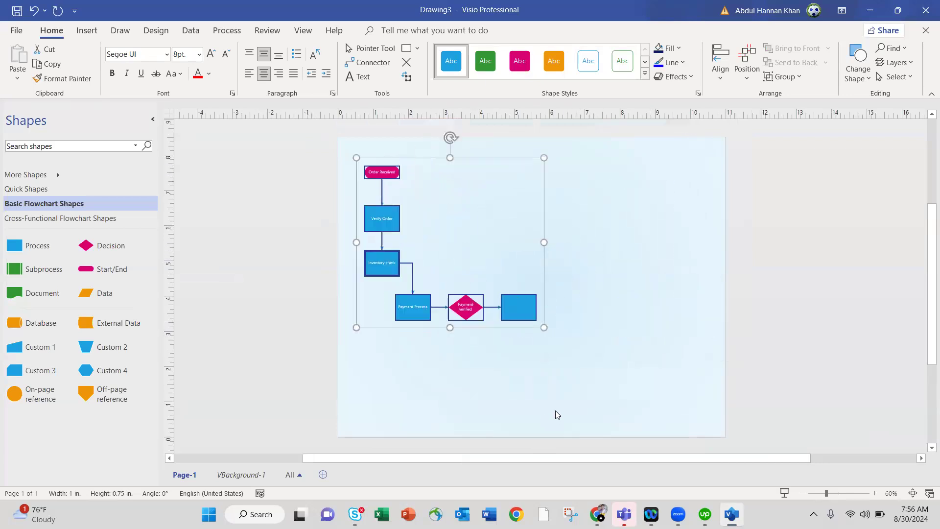
key("Escape")
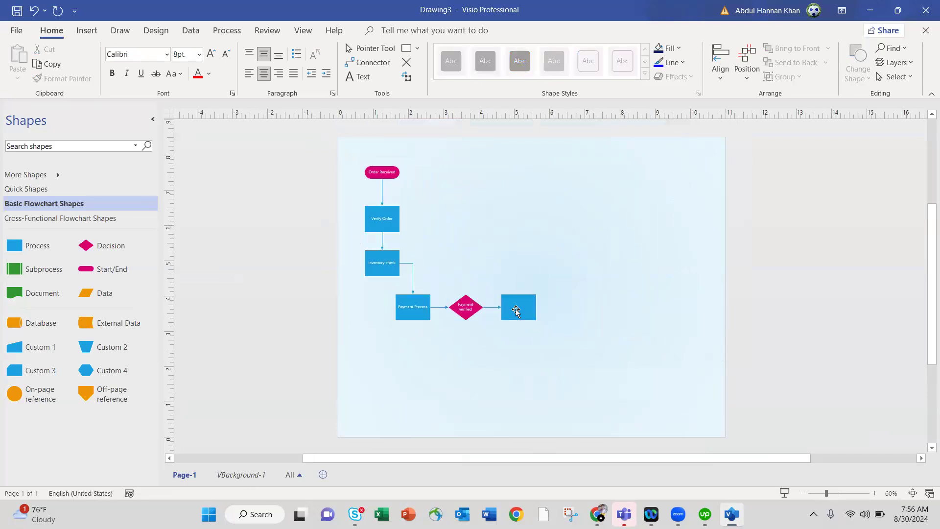
Label the empty Process box after "Payment verified" as "Order packed"
left_click(515, 306)
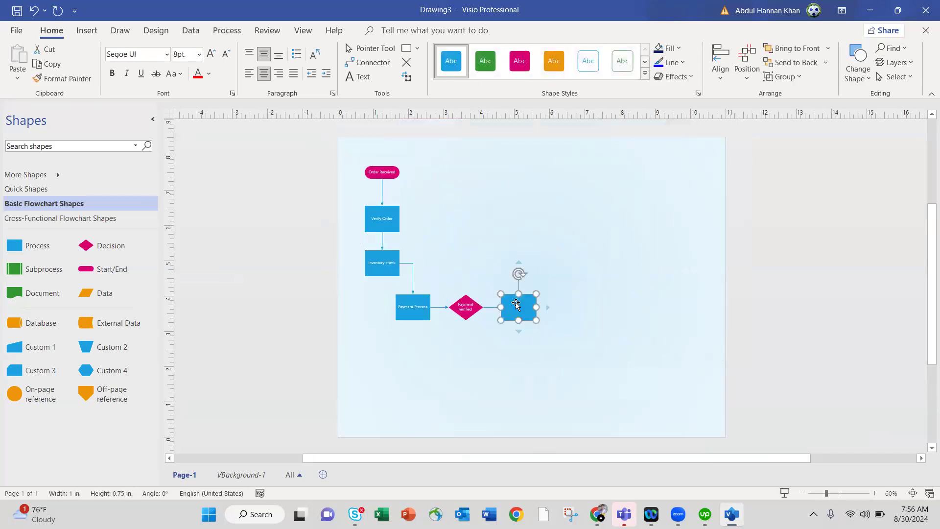
type("Or")
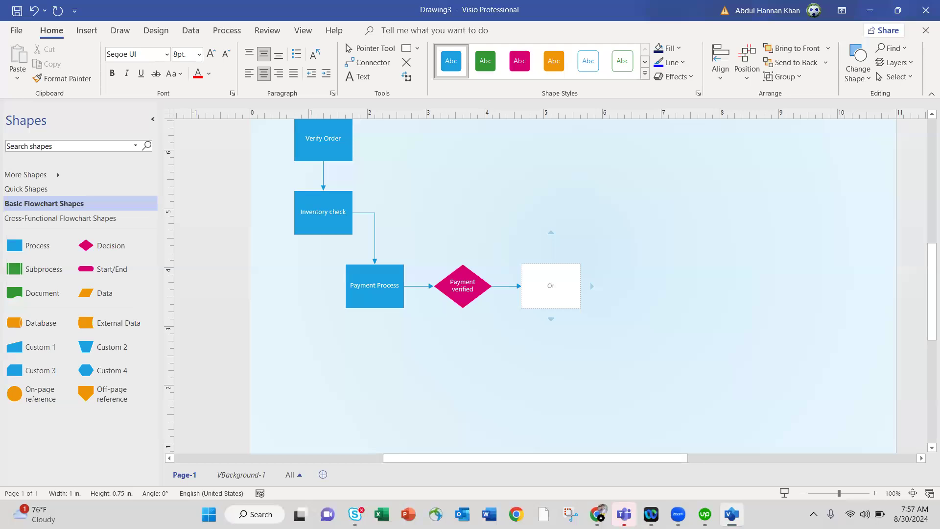
type("der packed")
Add a connected Start/End shape to the right of "Order packed" and label it "Order Dispached"
mouse_move(592, 286)
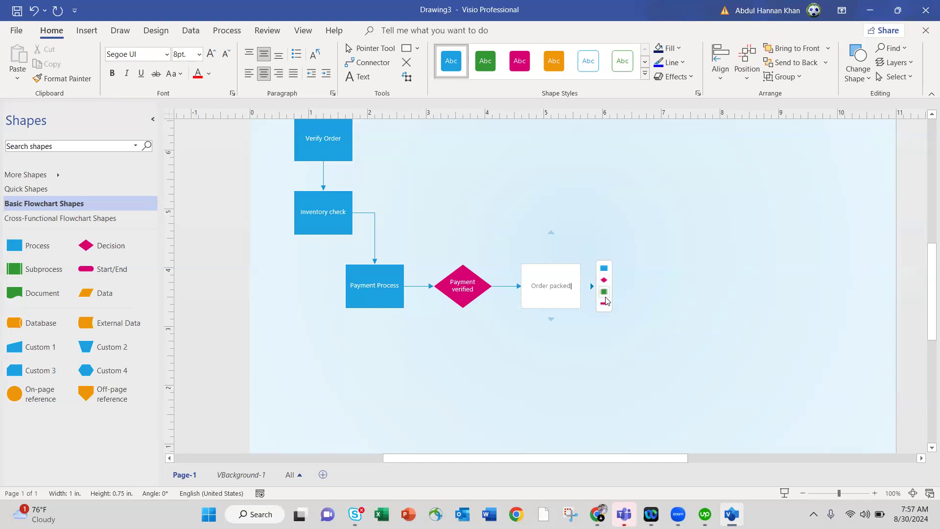
left_click(606, 304)
scroll(654, 298, "down", 2)
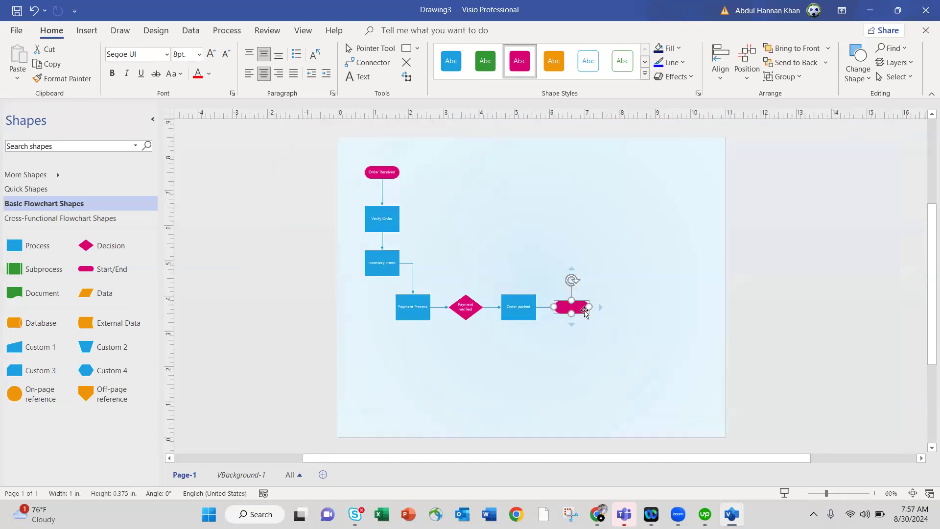
type("Order Dispached")
left_click(561, 366)
scroll(561, 366, "down", 2)
mouse_move(465, 285)
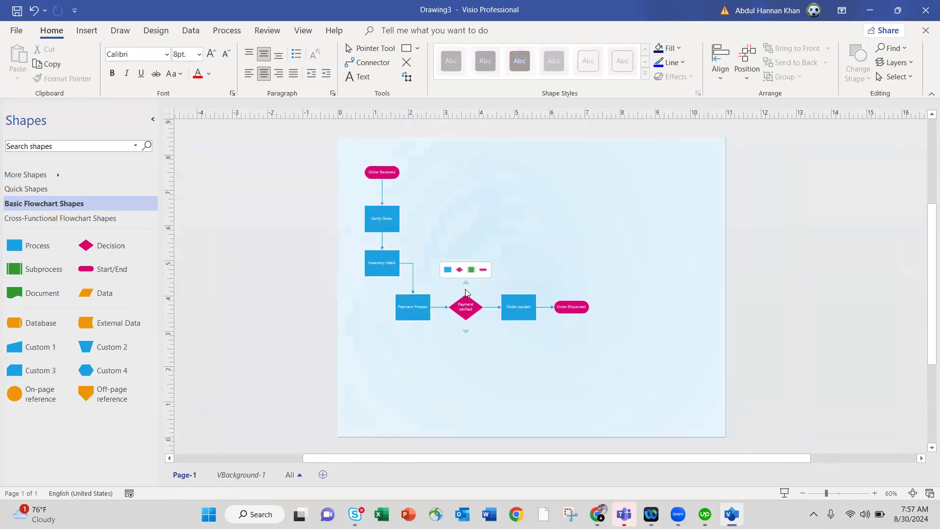
left_click(487, 307)
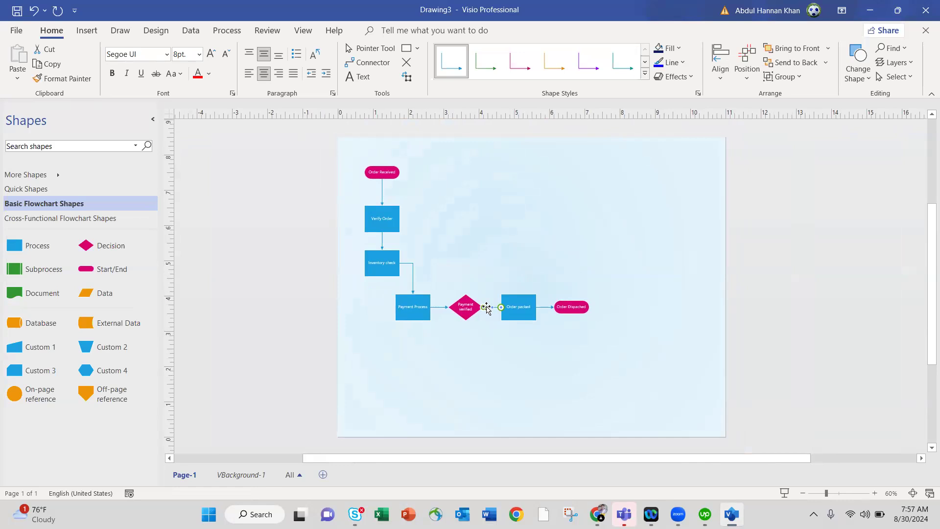
mouse_move(466, 332)
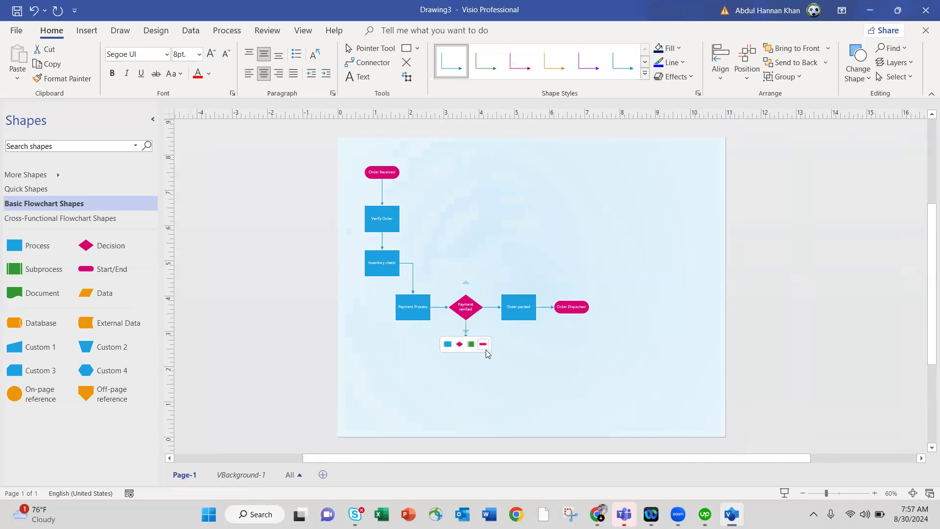
Draw a connector from the top of the "Payment verified" diamond back to the right side of "Order Received"
left_click(875, 493)
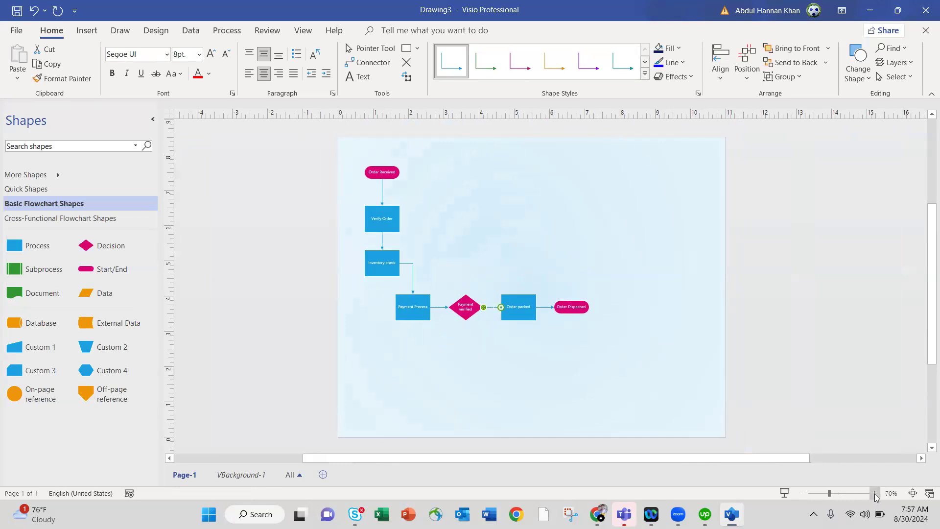
left_click(876, 494)
left_click(875, 493)
scroll(713, 404, "left", 5)
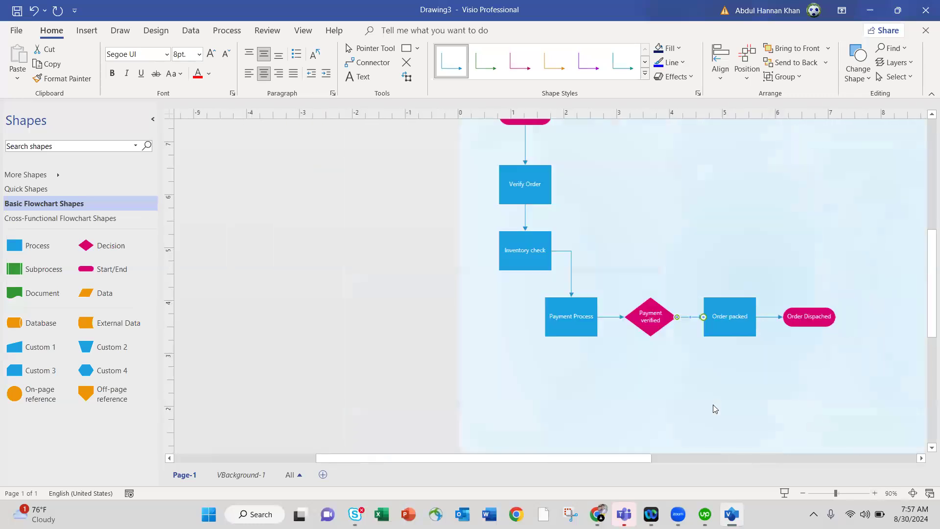
scroll(713, 405, "right", 5)
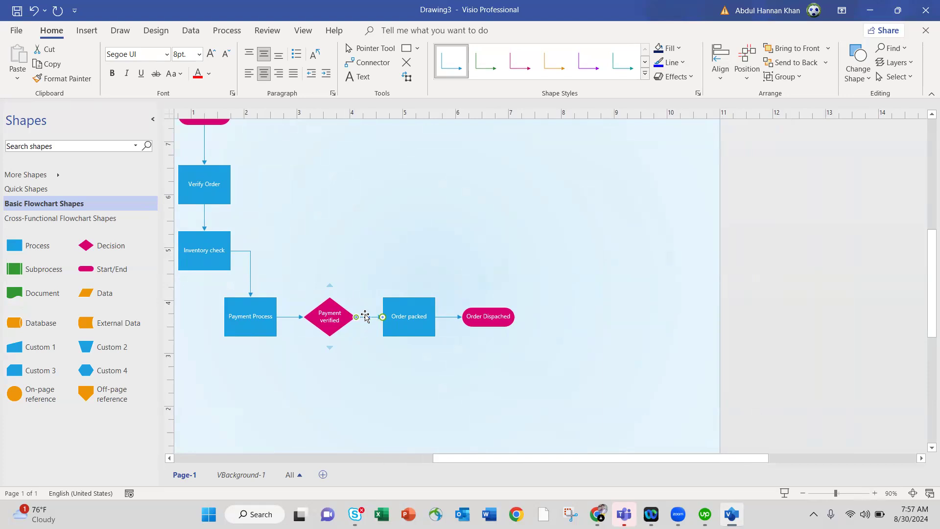
left_click(363, 64)
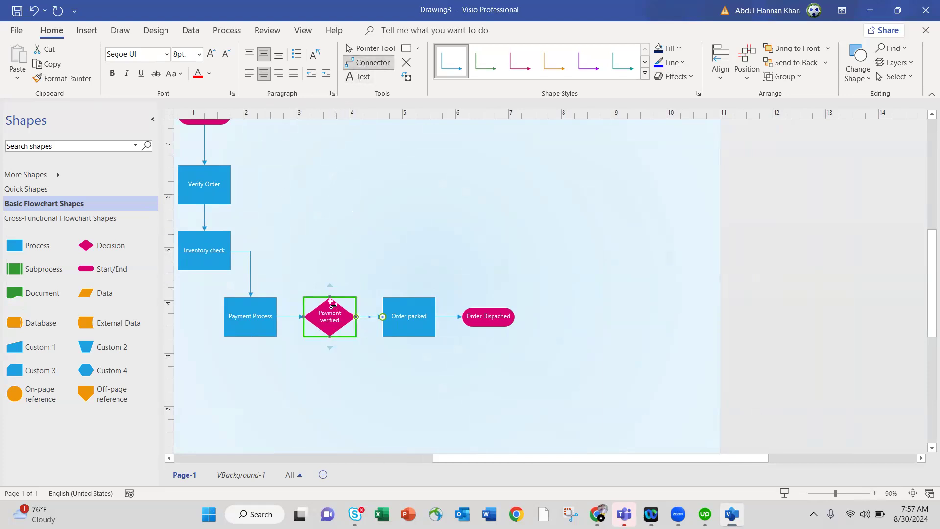
left_click_drag(330, 300, 311, 203)
left_click_drag(328, 151, 324, 136)
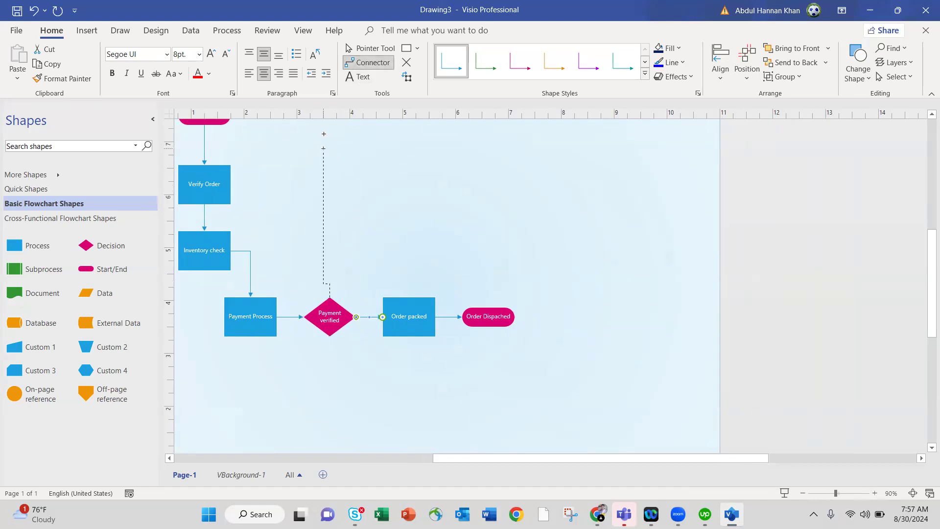
scroll(346, 186, "up", 5)
scroll(346, 193, "down", 5)
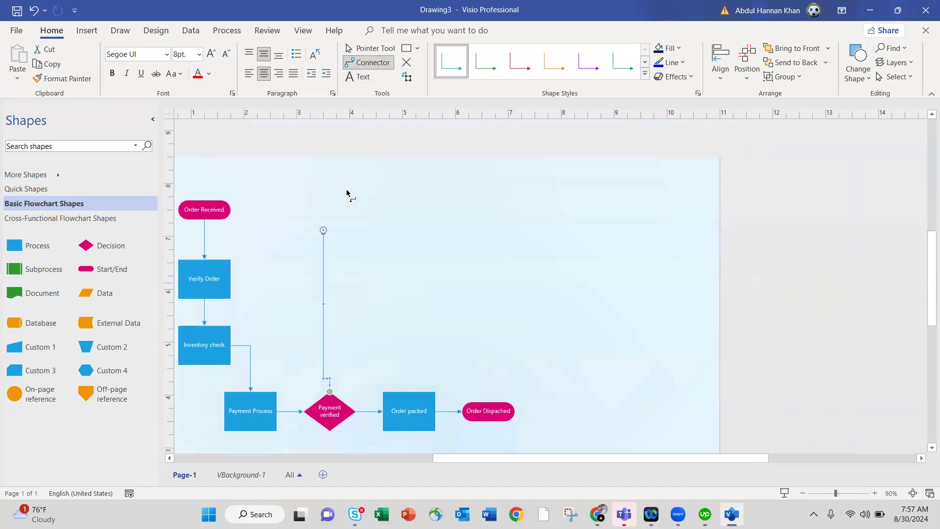
left_click_drag(323, 229, 223, 210)
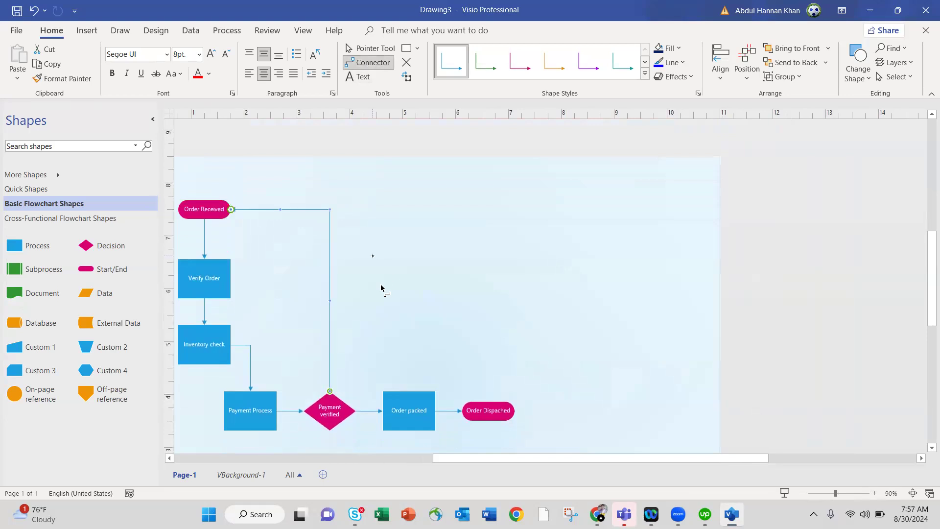
Label the connector between "Payment verified" and "Order packed" with "YEs"
scroll(380, 287, "down", 3)
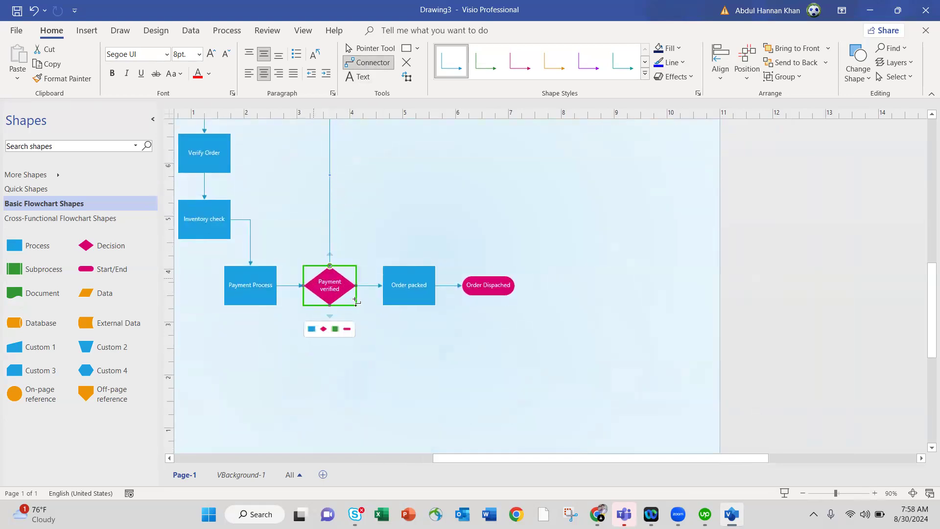
left_click(366, 285)
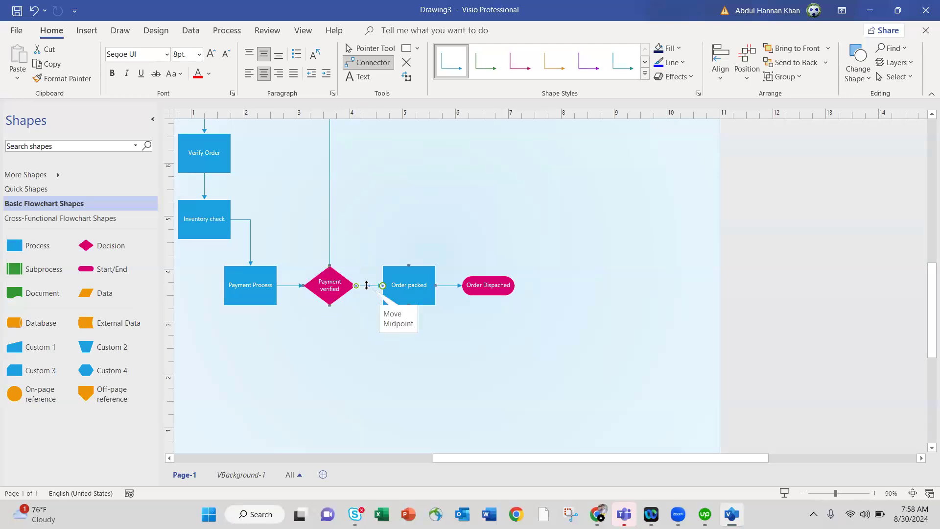
double_click(366, 285)
type("YEs")
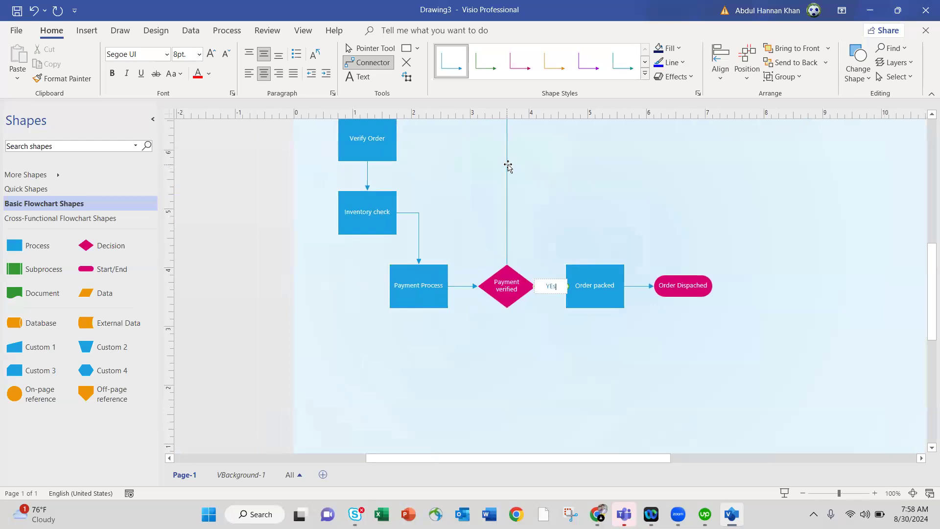
Label the connector from "Payment verified" back to "Order Received" with "No"
left_click(516, 196)
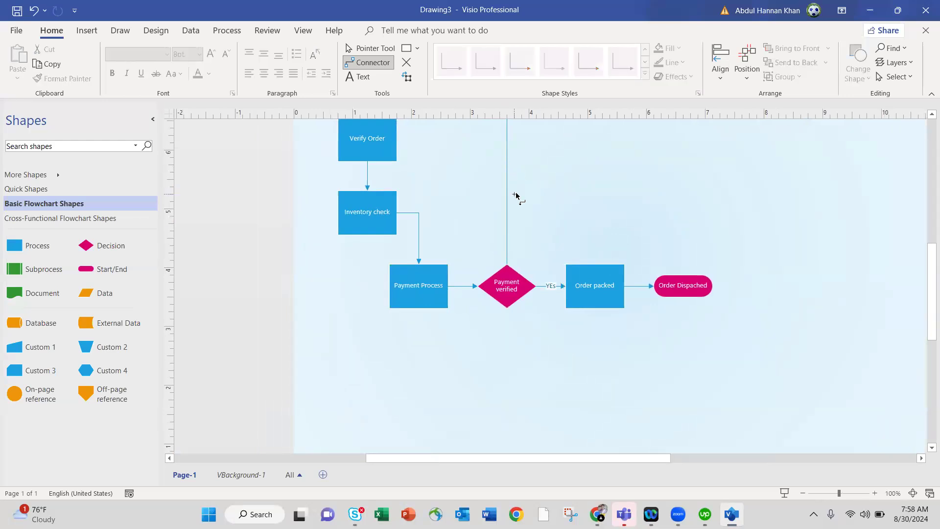
scroll(517, 218, "up", 5)
scroll(515, 217, "down", 6)
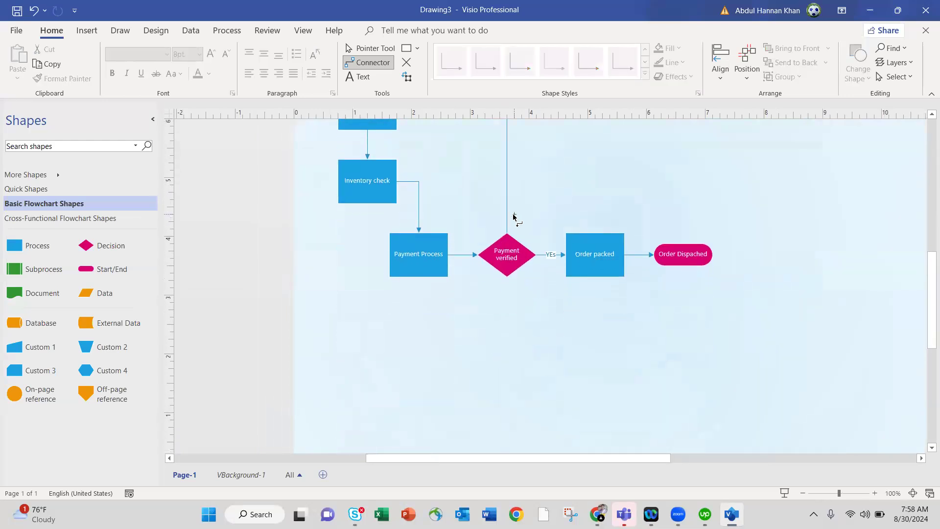
left_click(507, 198)
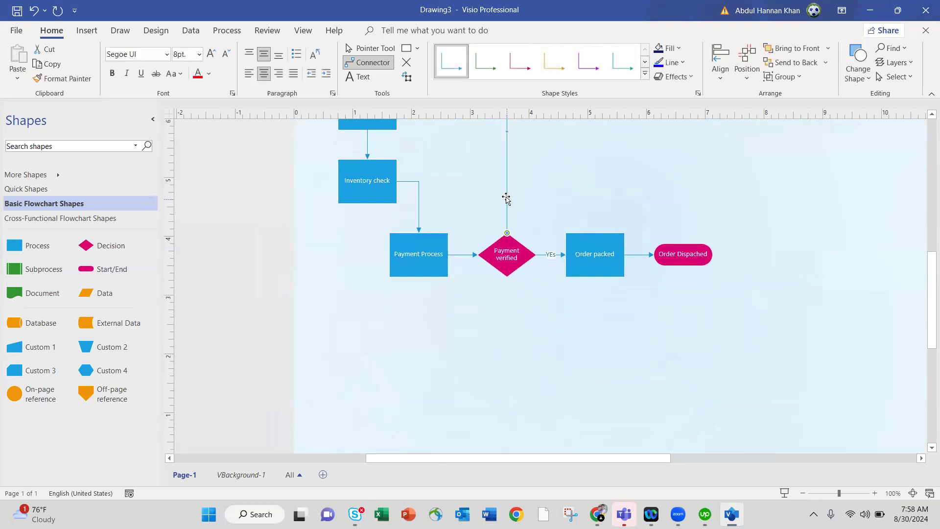
type("Pay")
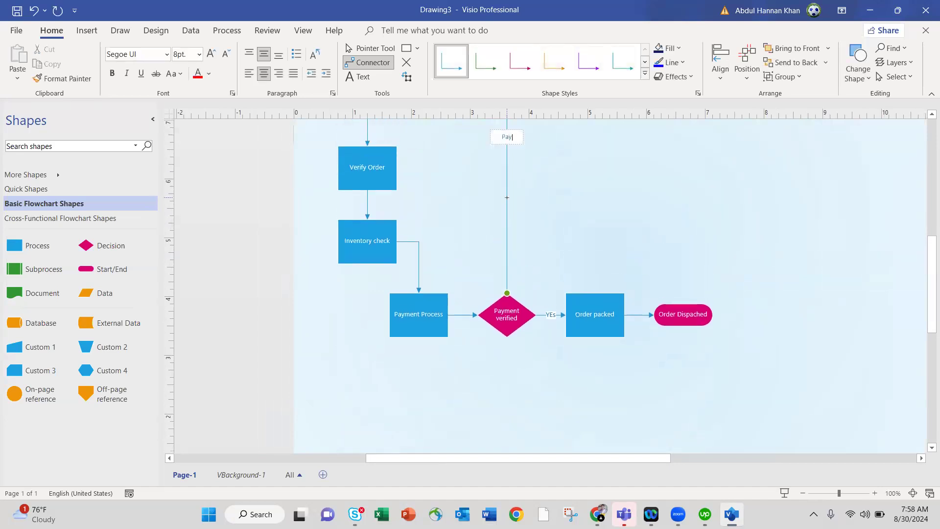
type("ement not verified")
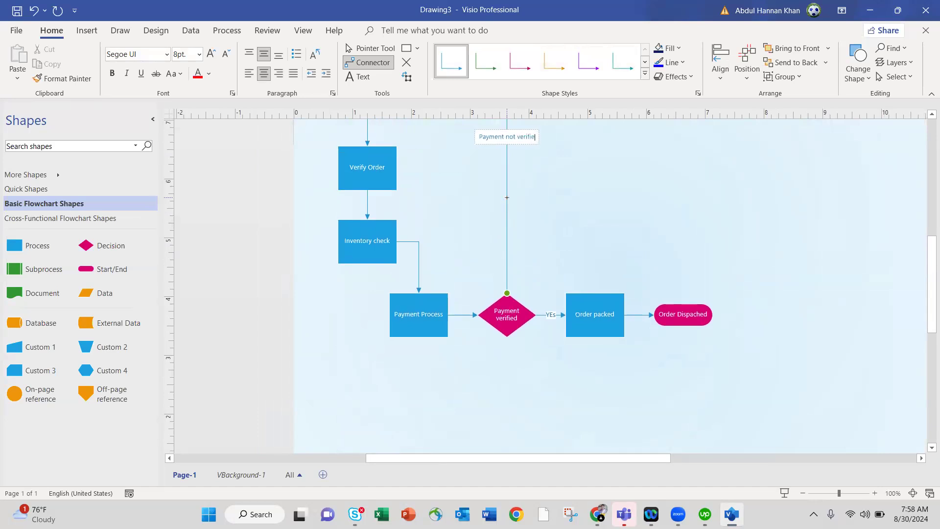
key("BackSpace")
key("BackSpace")
key("BackSpace")
key("BackSpace")
key("BackSpace")
key("BackSpace")
key("BackSpace")
key("BackSpace")
key("BackSpace")
key("BackSpace")
key("BackSpace")
key("BackSpace")
key("BackSpace")
key("BackSpace")
key("BackSpace")
key("BackSpace")
key("BackSpace")
key("BackSpace")
key("BackSpace")
key("BackSpace")
type("Np")
key("BackSpace")
type("o")
left_click(546, 262)
left_click(588, 361)
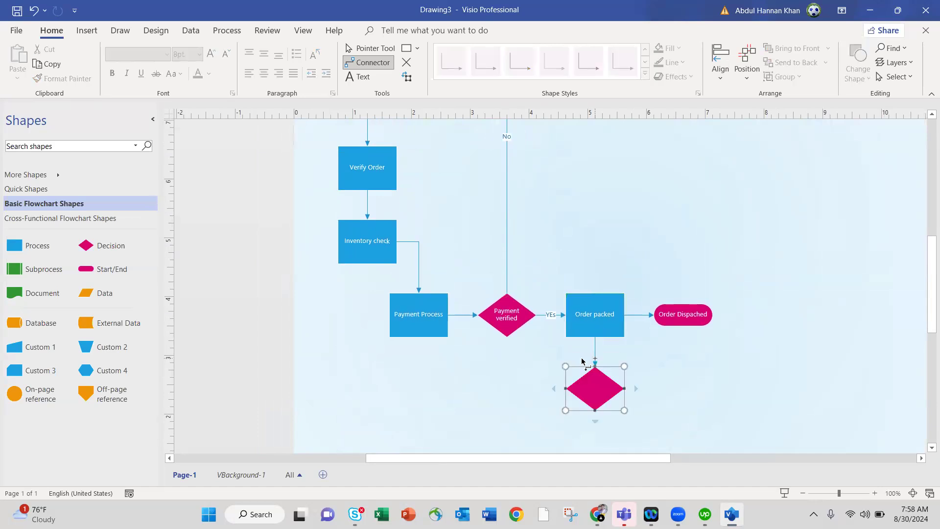
left_click(613, 365)
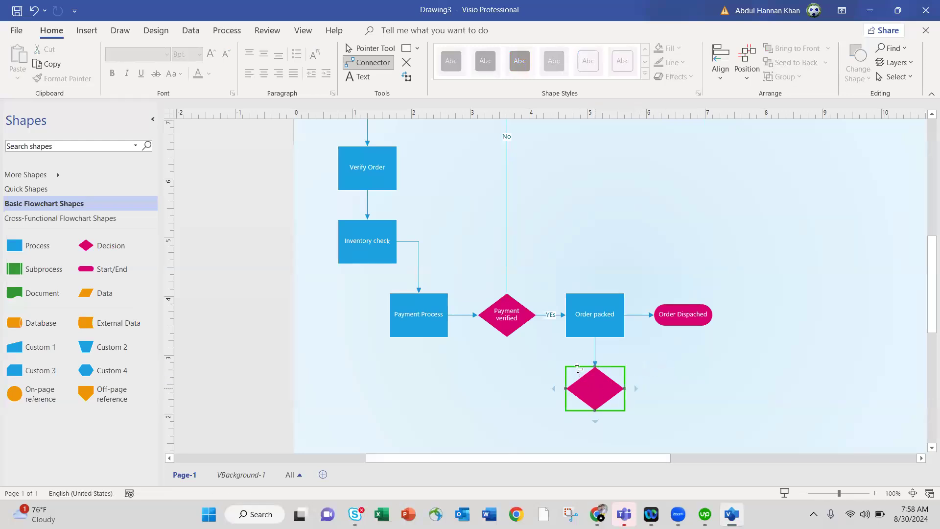
left_click_drag(712, 421, 493, 348)
key("Delete")
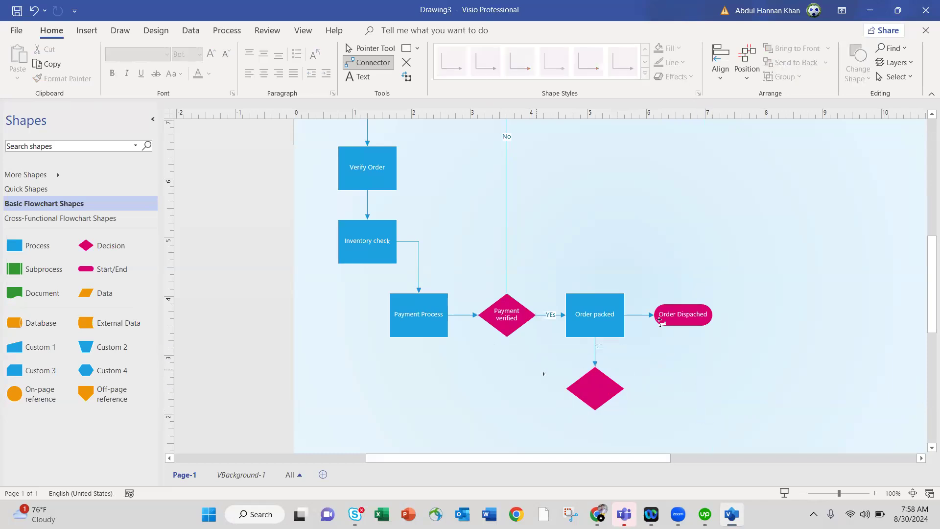
left_click(377, 48)
left_click_drag(703, 436, 539, 342)
key("Delete")
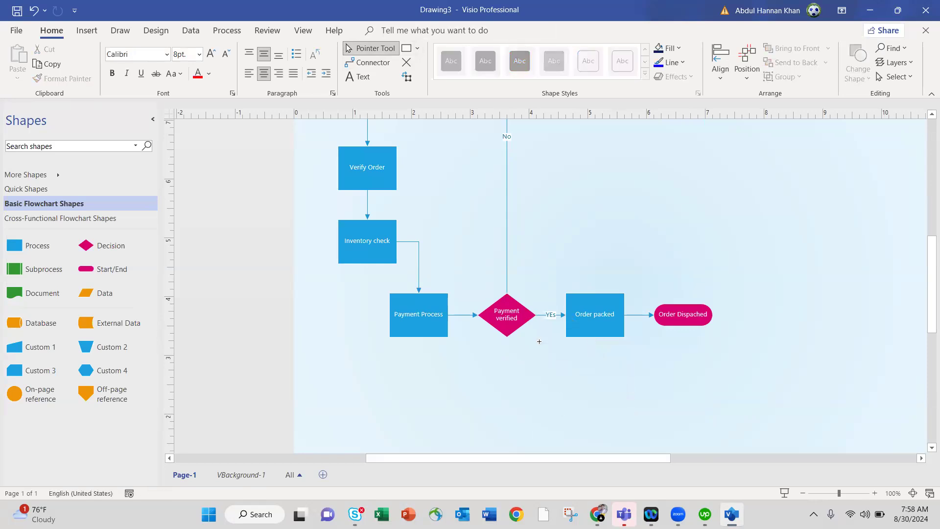
Move "Order Dispached" further right and insert a connected Process box after "Order packed"
left_click(806, 493)
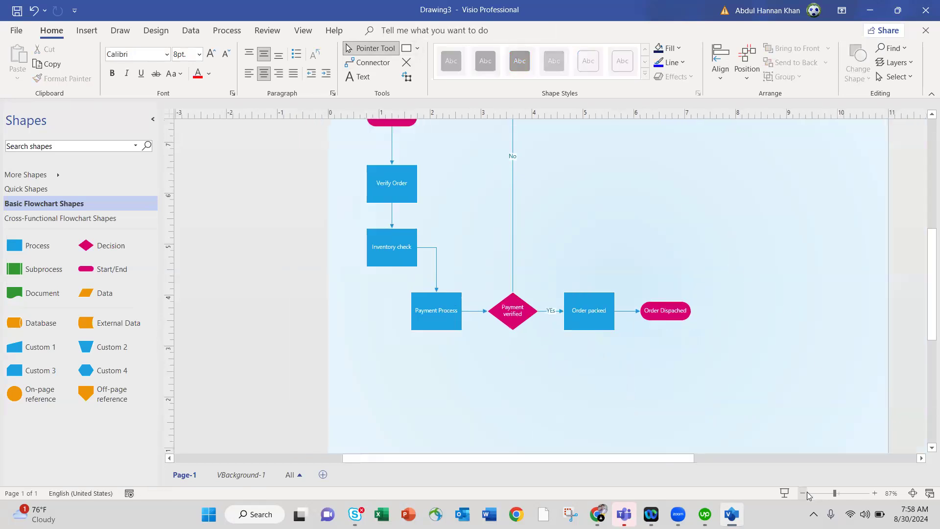
left_click(806, 493)
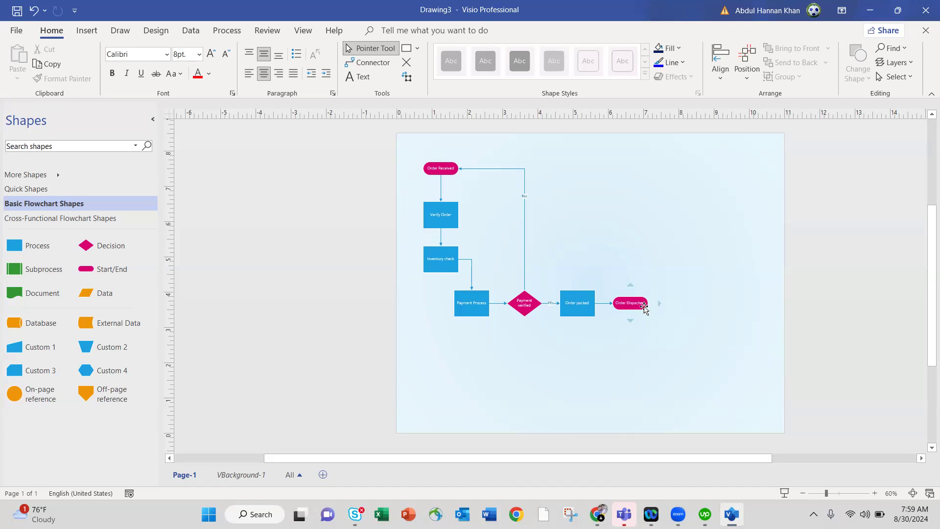
left_click_drag(642, 307, 696, 306)
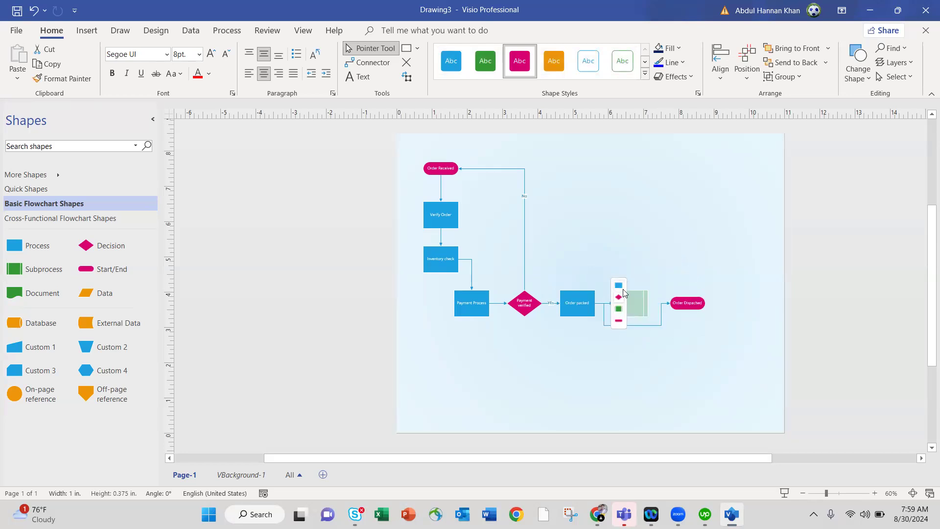
left_click(619, 286)
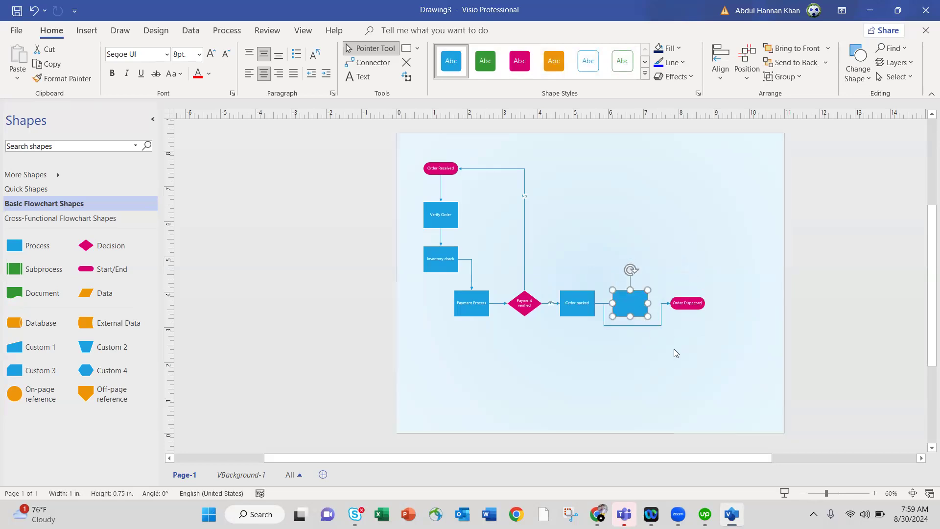
Stack "Order packed" and "Order Dispached" vertically below the "Payment verified" diamond and delete the empty Process box
left_click_drag(696, 304, 612, 374)
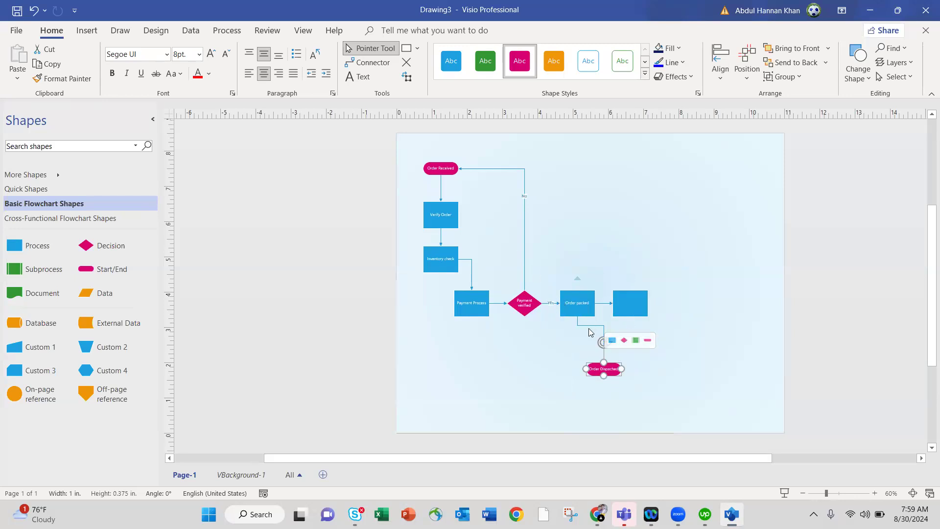
mouse_move(590, 329)
left_mouse_down()
mouse_move(569, 335)
mouse_move(563, 323)
mouse_move(578, 316)
left_mouse_up()
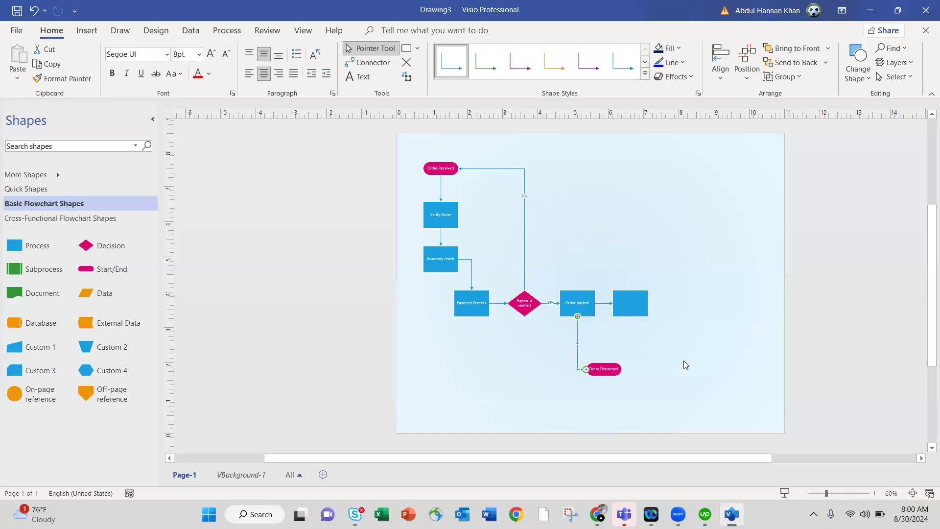
left_click(527, 356)
left_click_drag(586, 312, 534, 357)
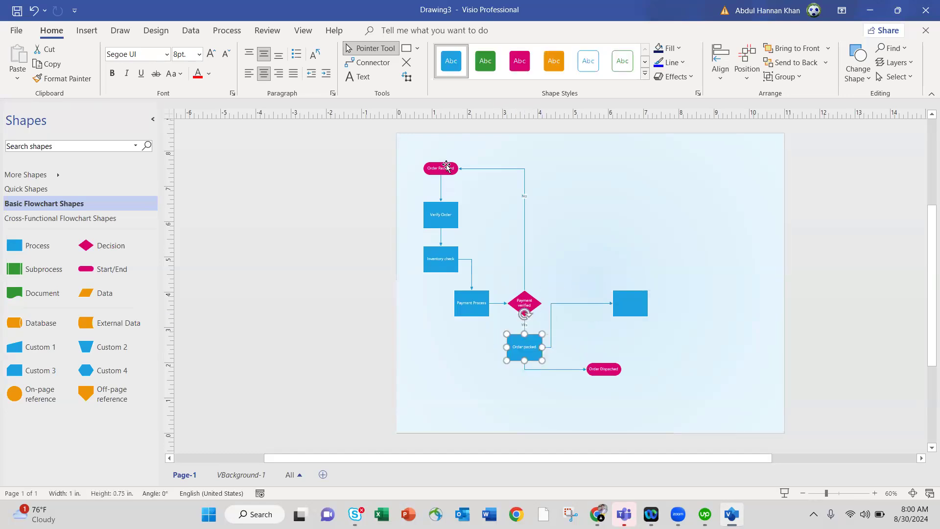
left_click_drag(595, 372, 516, 398)
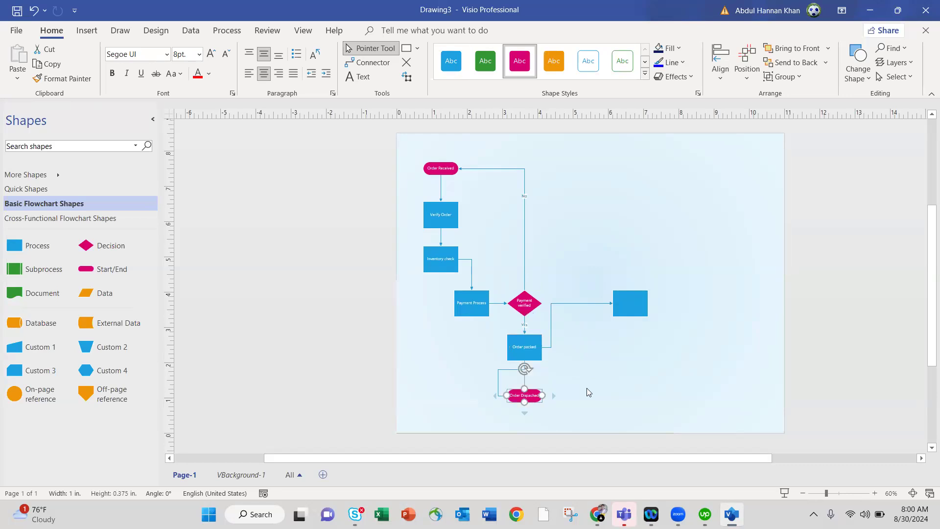
left_click(643, 313)
key("Delete")
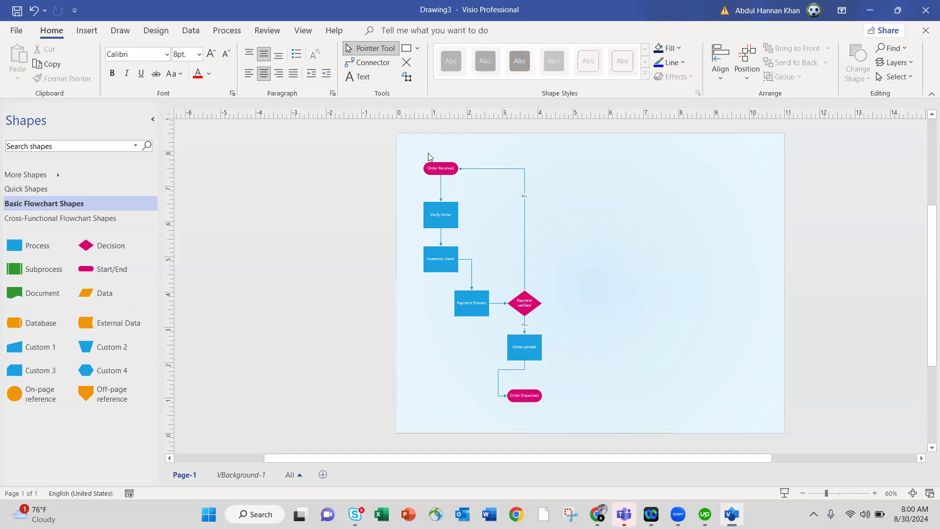
Replace the bent connector with a straight one from the bottom of "Order packed" to the top of "Order Dispached"
left_click_drag(522, 369, 552, 375)
key("Delete")
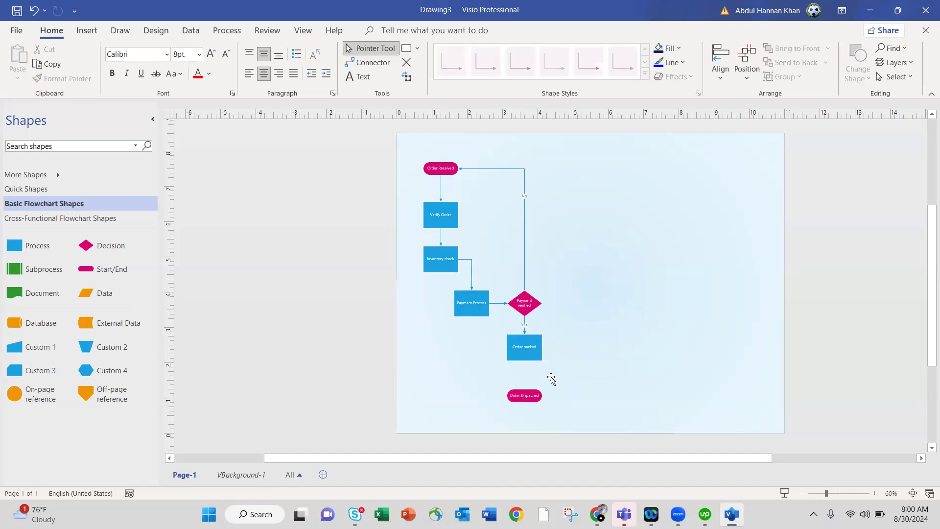
left_click(369, 62)
left_click_drag(524, 361, 524, 391)
left_click(598, 388)
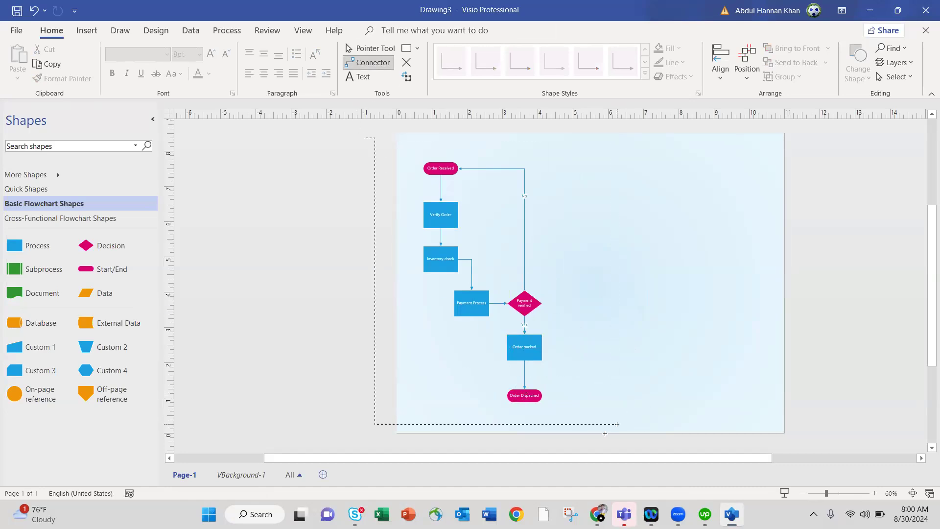
left_click_drag(605, 433, 604, 433)
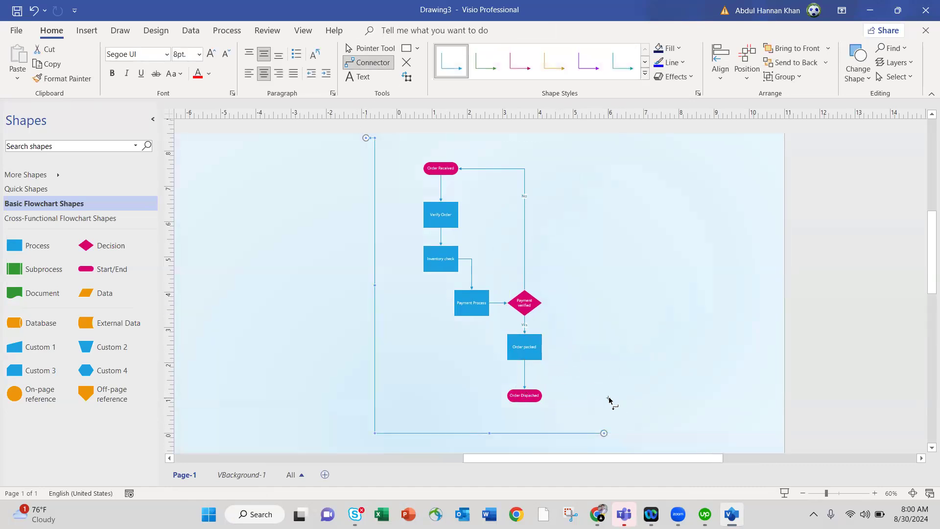
key("ctrl+z")
Move the whole flowchart to the middle of the page and view it in presentation mode
key("ctrl+1")
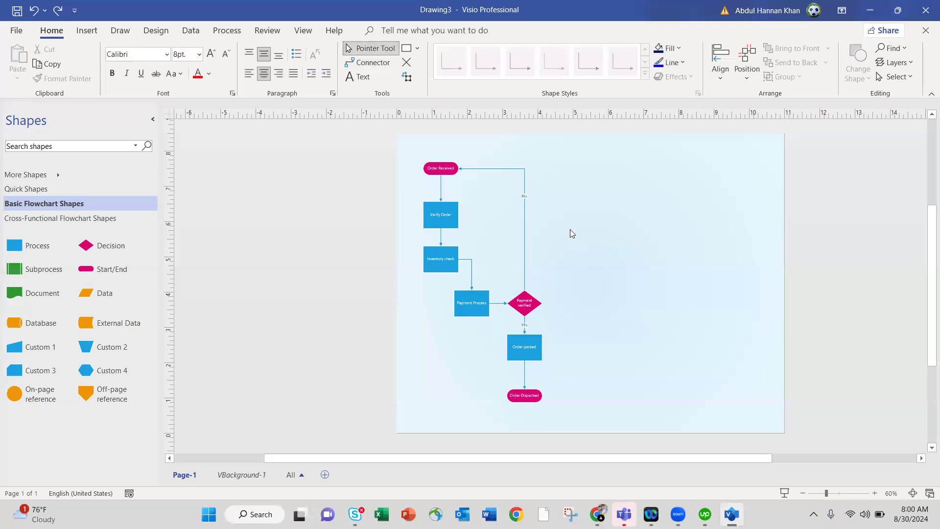
key("ctrl+a")
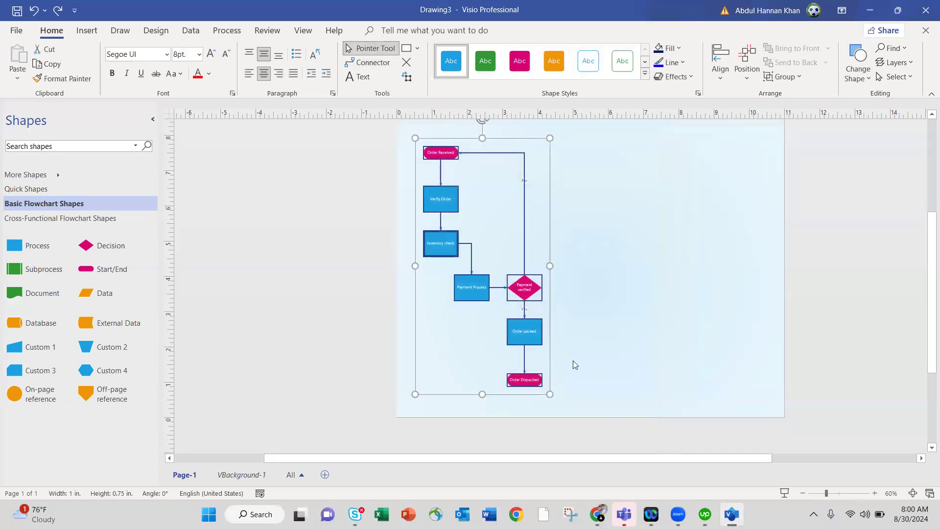
left_click_drag(549, 354, 655, 346)
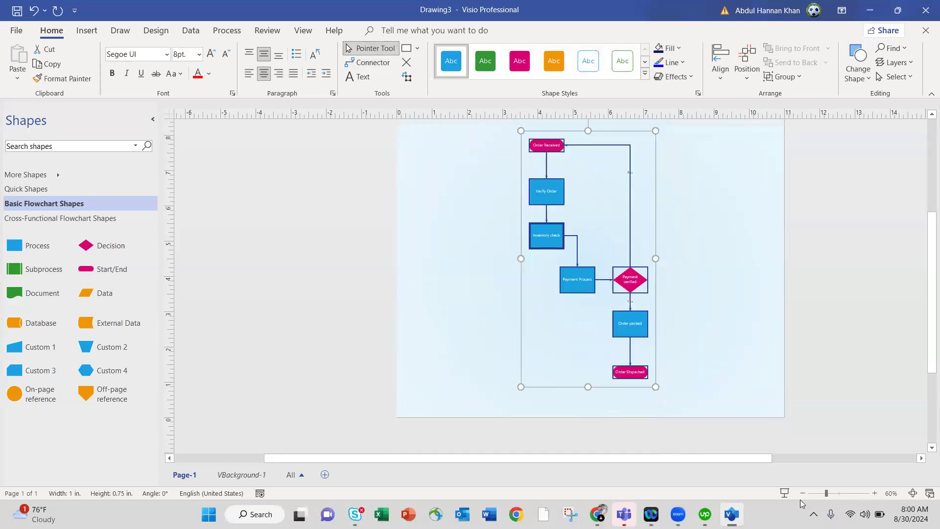
left_click(784, 493)
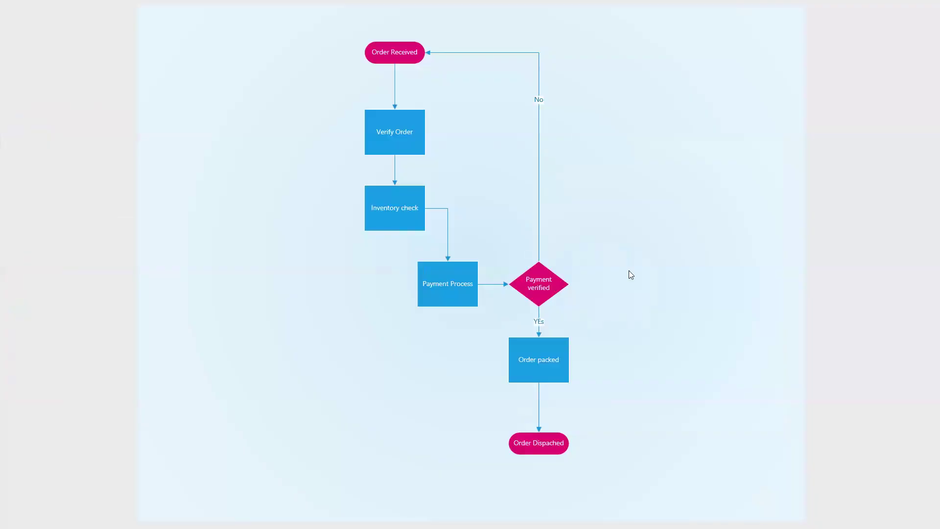
key("Escape")
Arrange "Verify Order", "Inventory check" and "Payment Process" in an evenly spaced vertical column under "Order Received"
left_click(578, 273)
left_click_drag(574, 281, 550, 272)
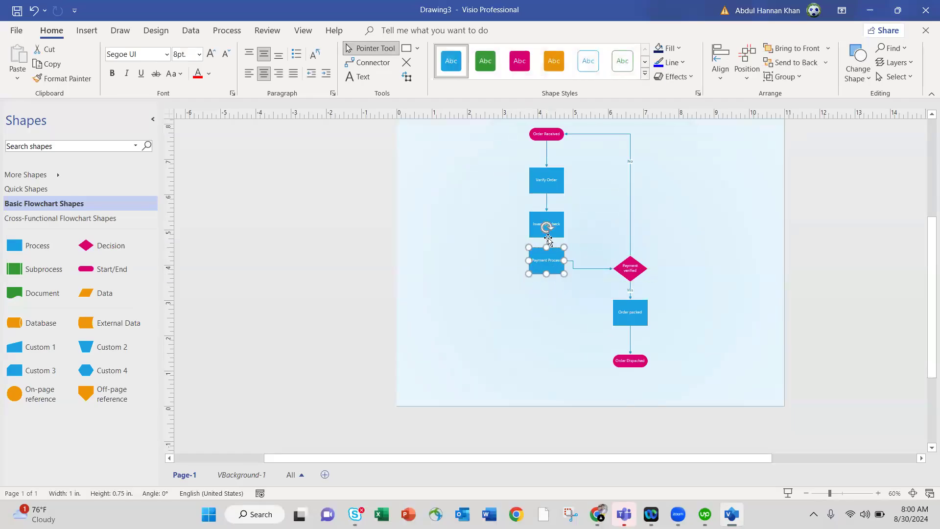
left_click_drag(557, 230, 561, 221)
left_click_drag(563, 261, 547, 240)
mouse_move(560, 186)
left_mouse_down()
mouse_move(560, 176)
mouse_move(559, 189)
left_mouse_up()
left_click_drag(557, 241, 558, 234)
Align "Payment verified", "Order packed" and "Order Dispached" in the same column below "Payment Process", and view the chart in presentation mode
left_click_drag(630, 268, 546, 284)
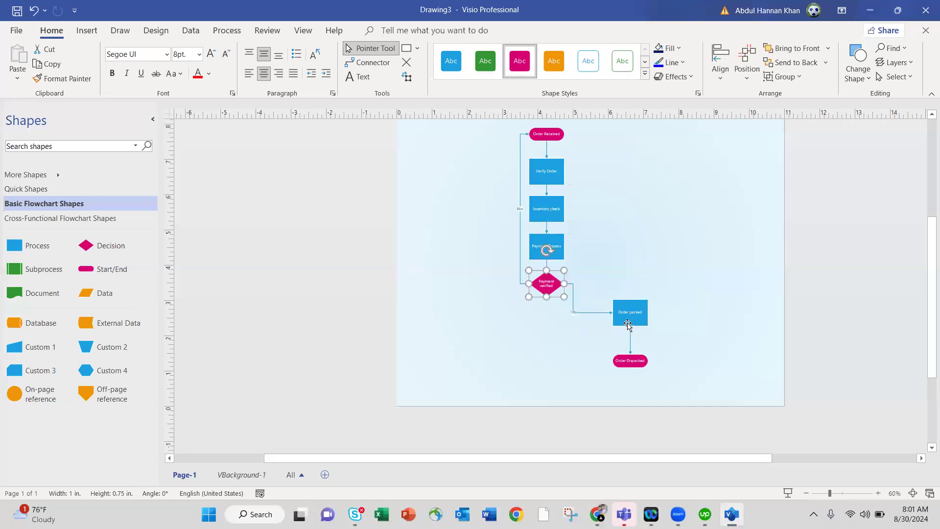
left_click_drag(623, 324, 537, 327)
left_click_drag(631, 363, 547, 368)
left_click(661, 364)
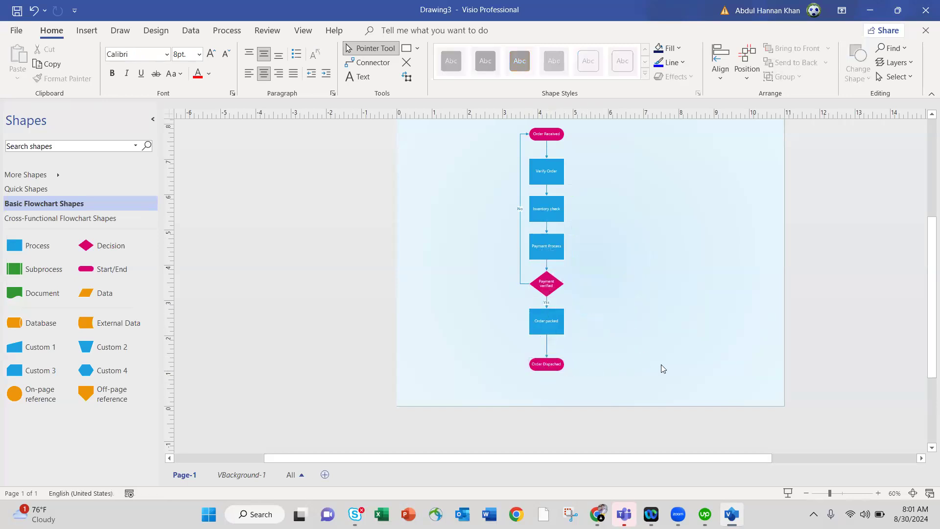
left_click(788, 495)
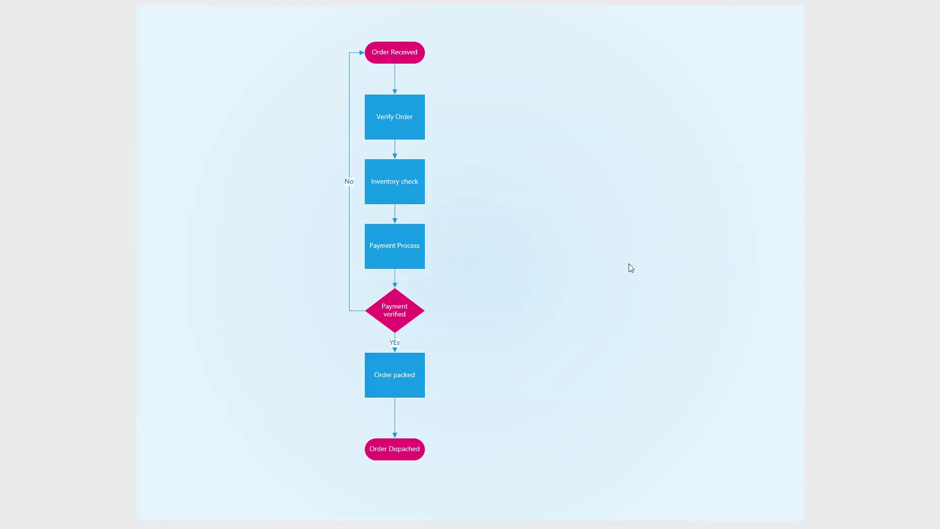
key("Escape")
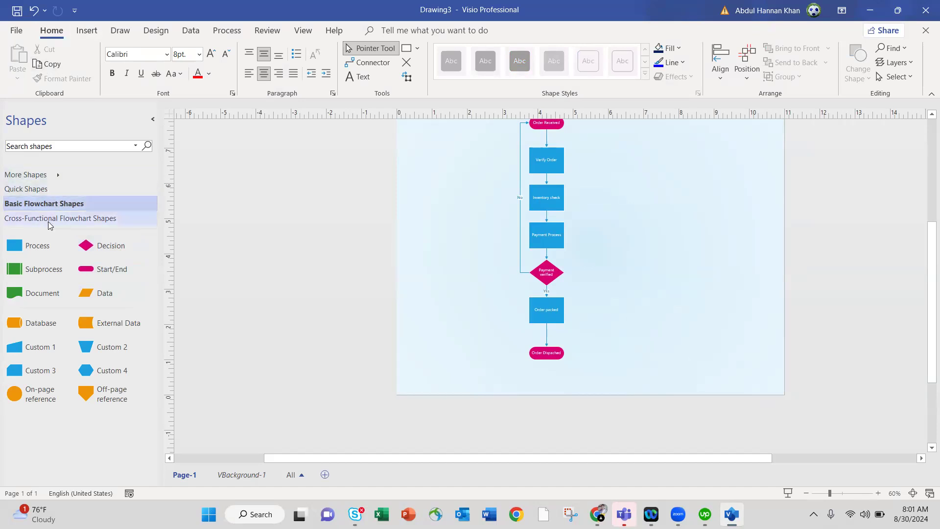
Create a new drawing from the Blank Drawing template
left_click(14, 35)
left_click(278, 131)
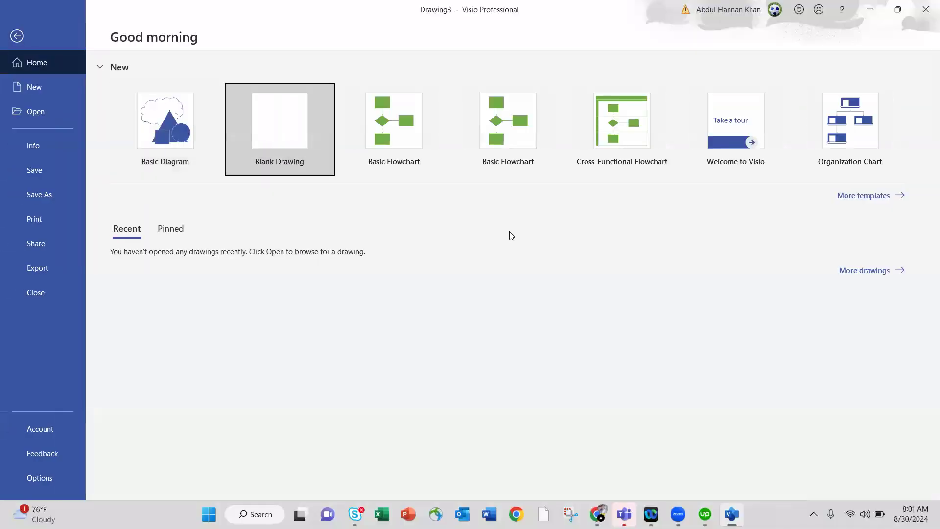
left_click(561, 238)
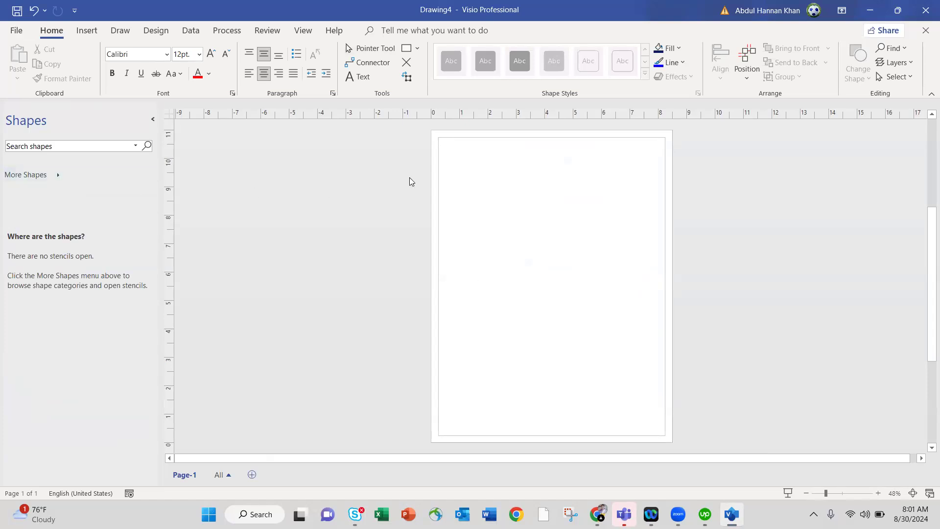
Open the Cross-Functional Flowchart Shapes stencil from the Flowchart shape category
left_click(57, 177)
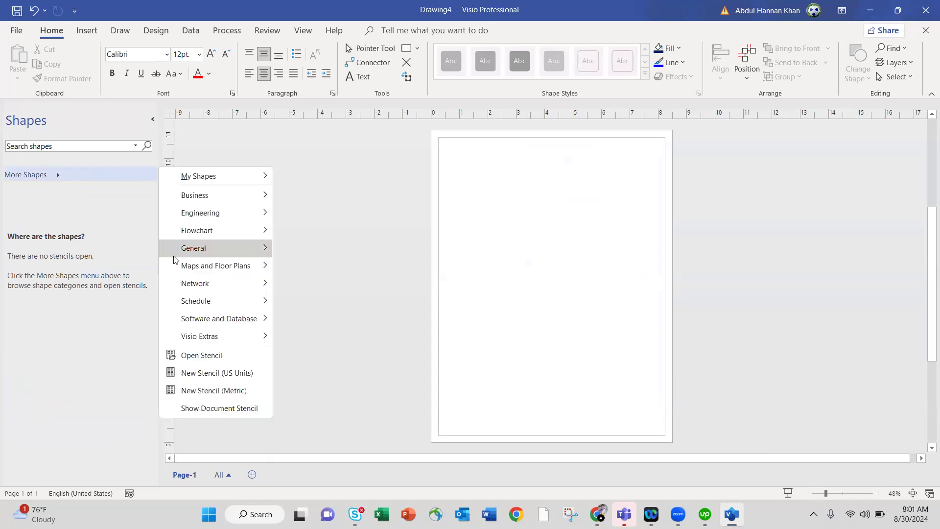
mouse_move(231, 225)
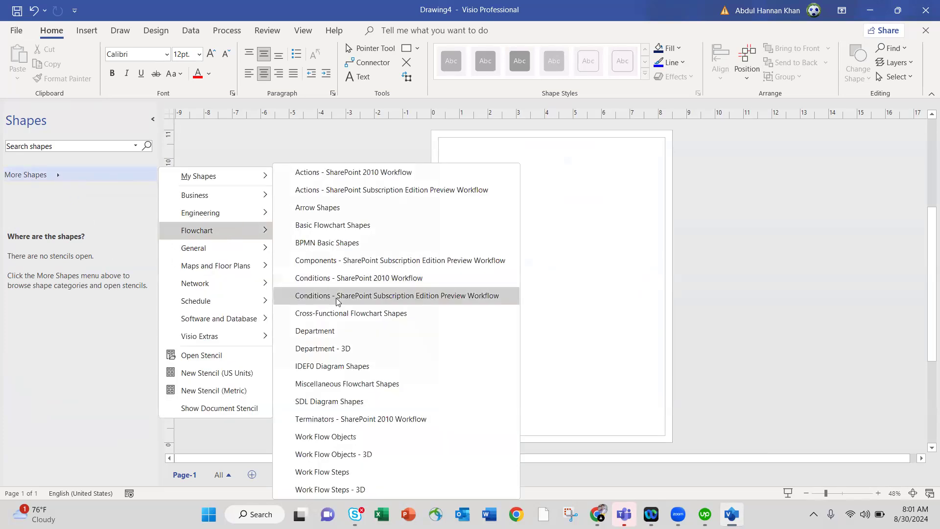
left_click(315, 314)
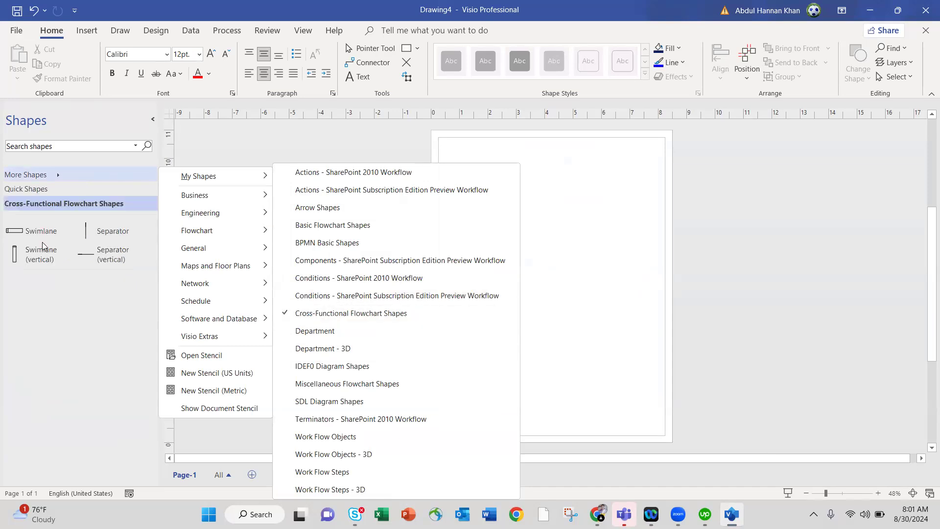
Add a horizontal Swimlane to the upper part of the page and label it "Customer Services"
left_click(55, 233)
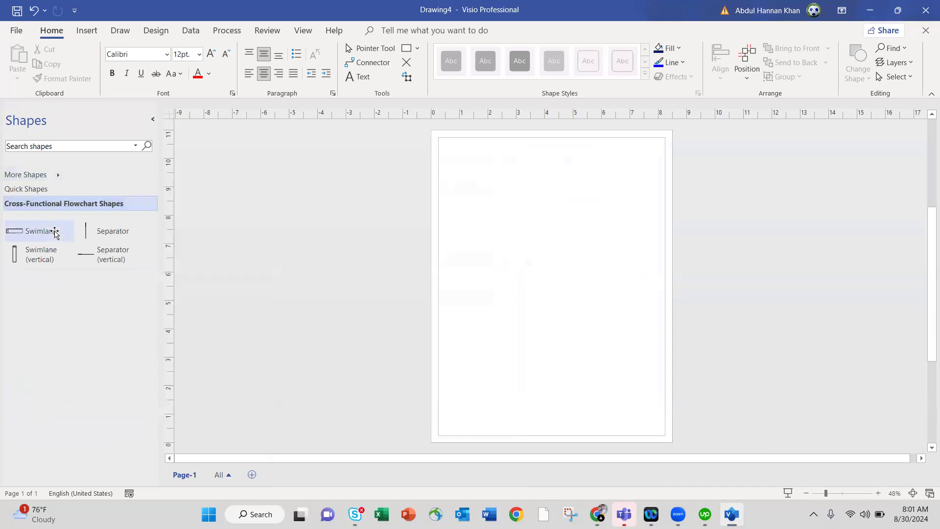
left_click_drag(55, 233, 518, 209)
left_click_drag(611, 222, 612, 222)
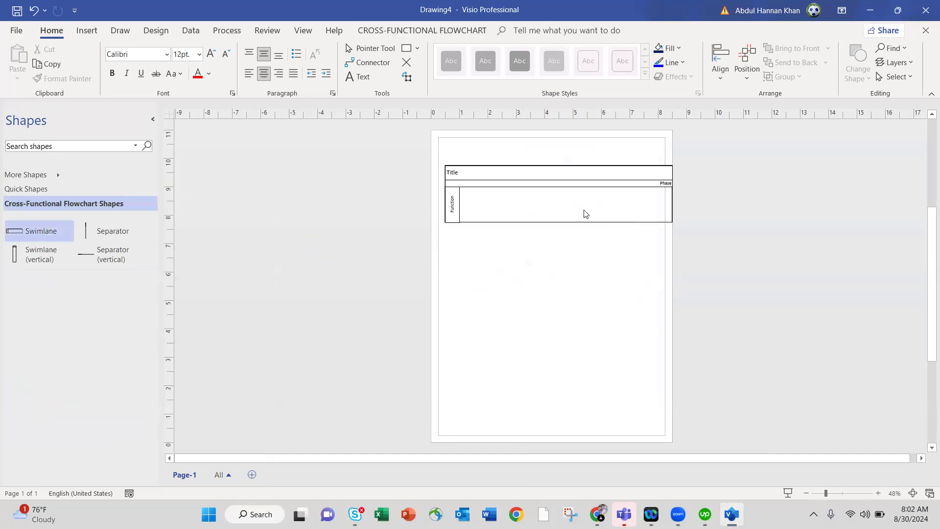
left_click(613, 219)
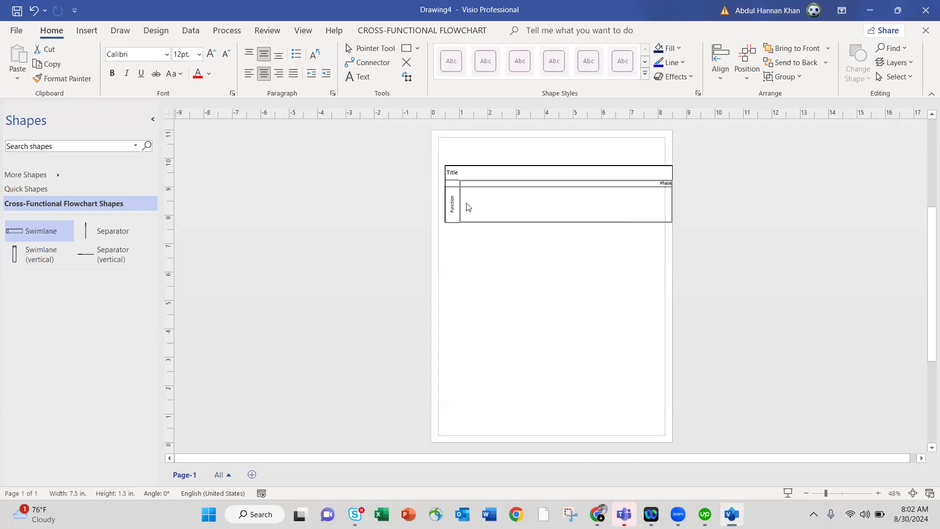
double_click(452, 205)
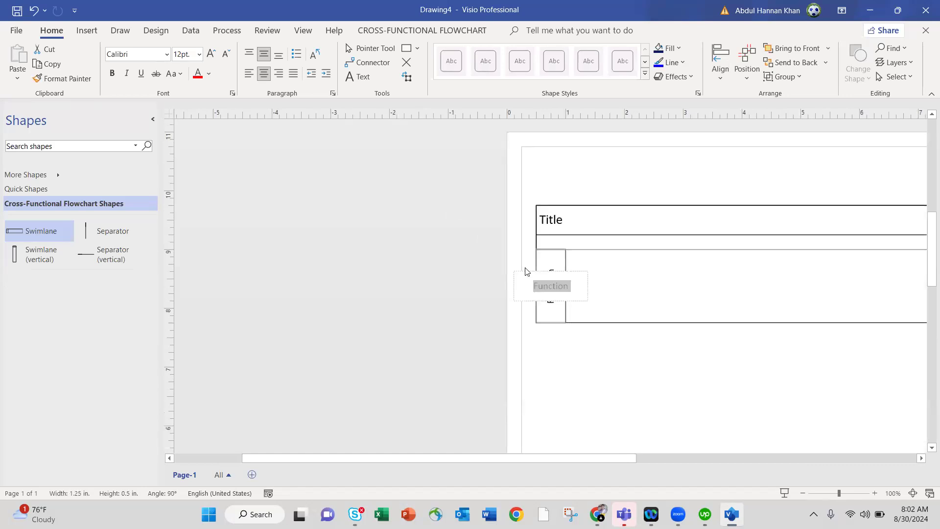
type("Customer Services")
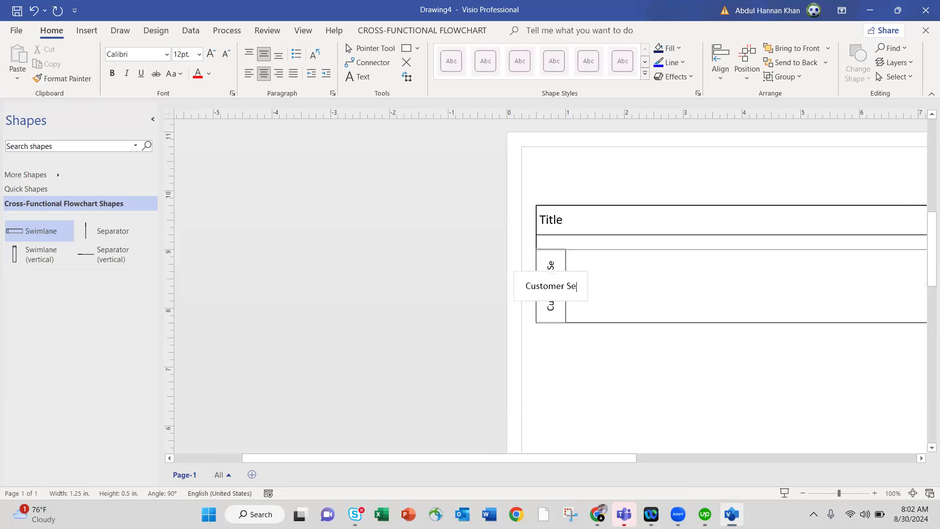
left_click(574, 360)
key("ctrl+shift+w")
Add a second Swimlane directly below "Customer Services" and narrow the lanes to about 7.5 in. wide
left_click_drag(45, 225, 513, 238)
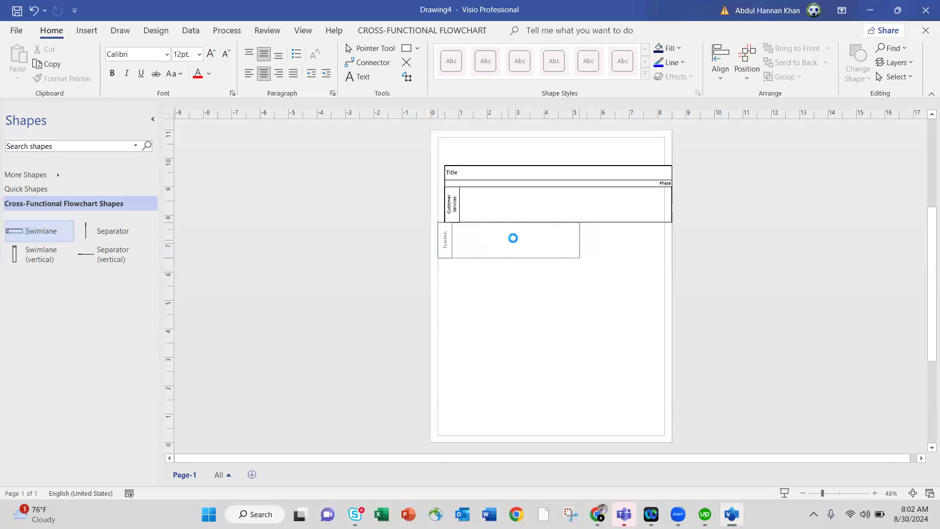
left_click(671, 222)
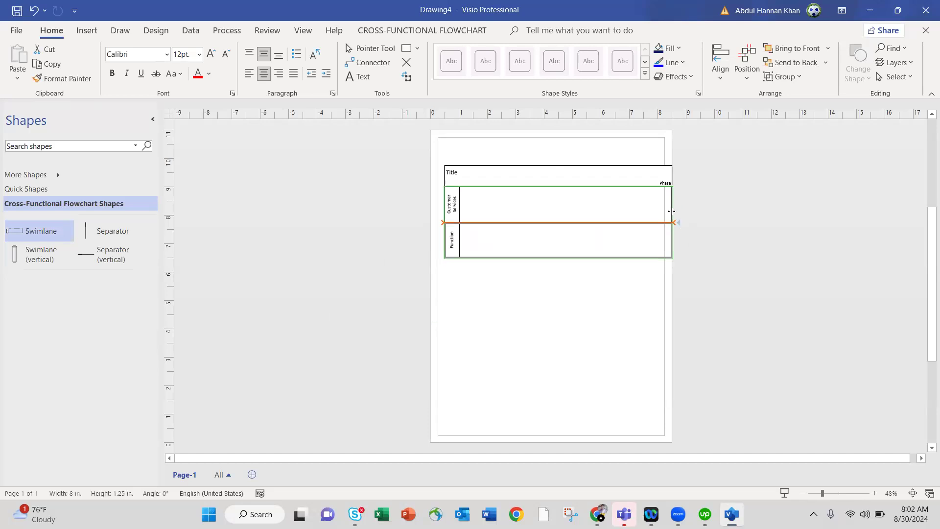
left_click_drag(660, 223, 658, 223)
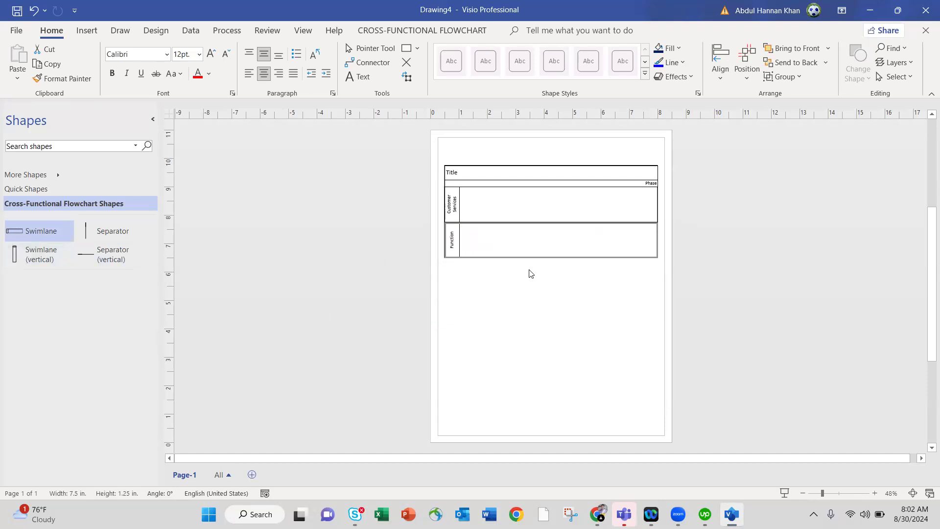
Label the second swimlane "Technical Support"
double_click(451, 242)
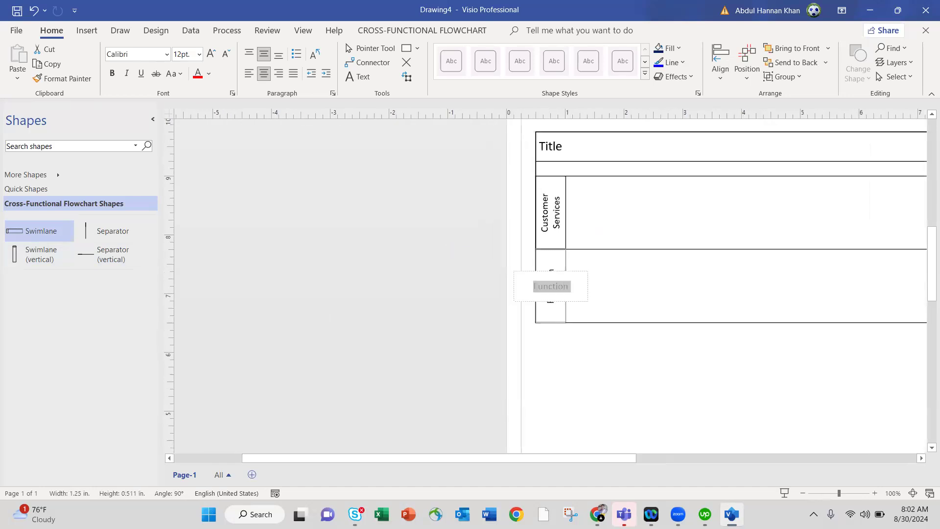
type("Technical Support")
left_click(598, 351)
key("ctrl+shift+w")
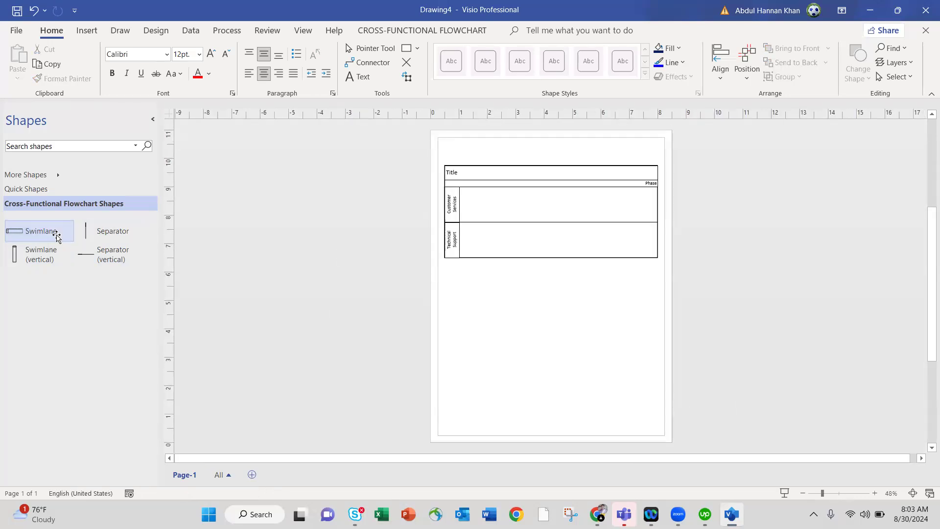
Add a third Swimlane below "Technical Support" and label it "Billing"
left_click_drag(47, 234, 517, 280)
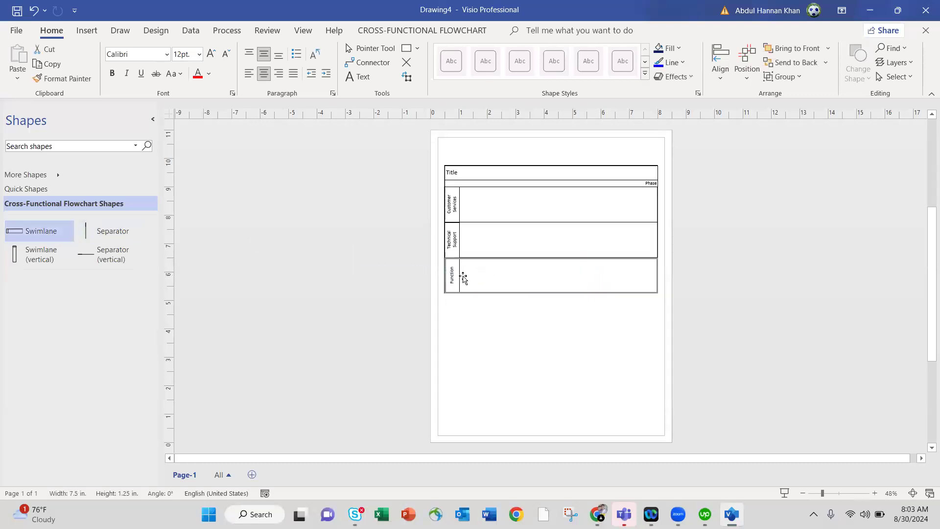
double_click(455, 278)
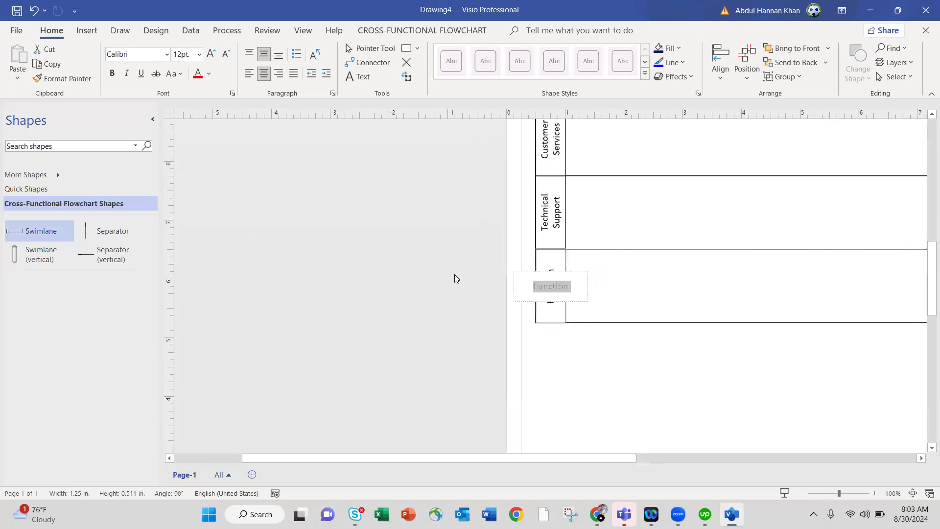
type("Bill")
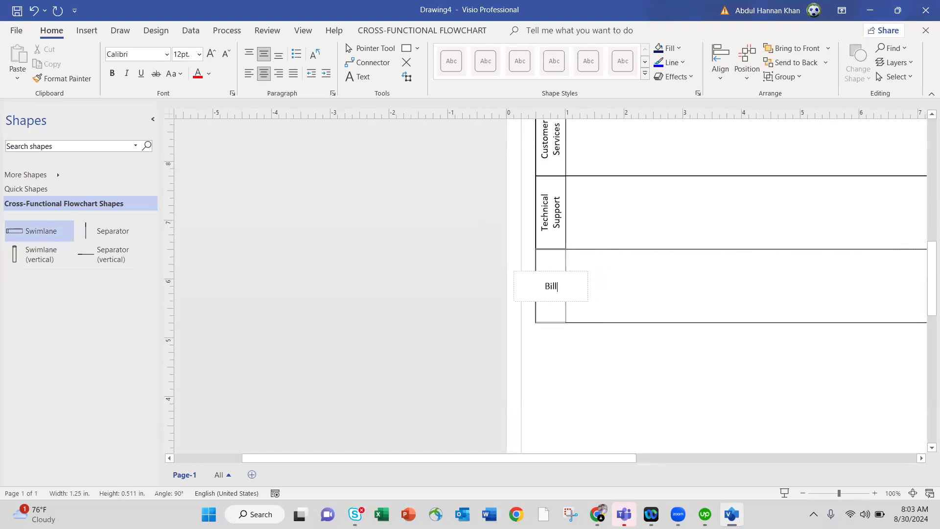
type("ing")
left_click(651, 383)
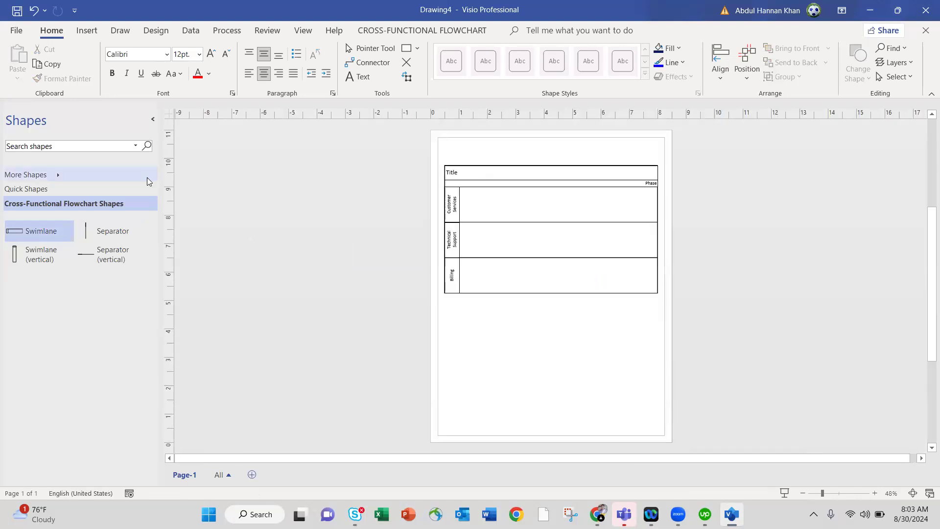
Open the Basic Flowchart Shapes stencil from the Flowchart shape category
left_click(57, 176)
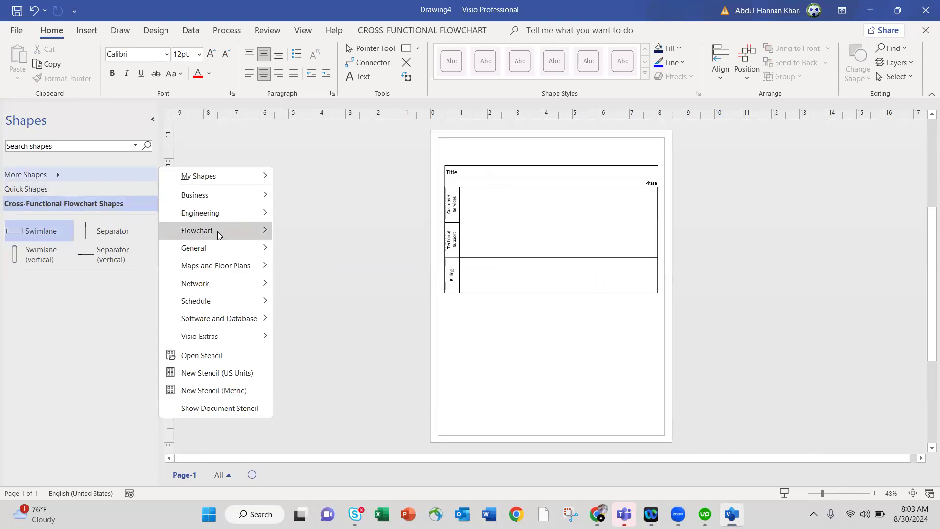
mouse_move(216, 230)
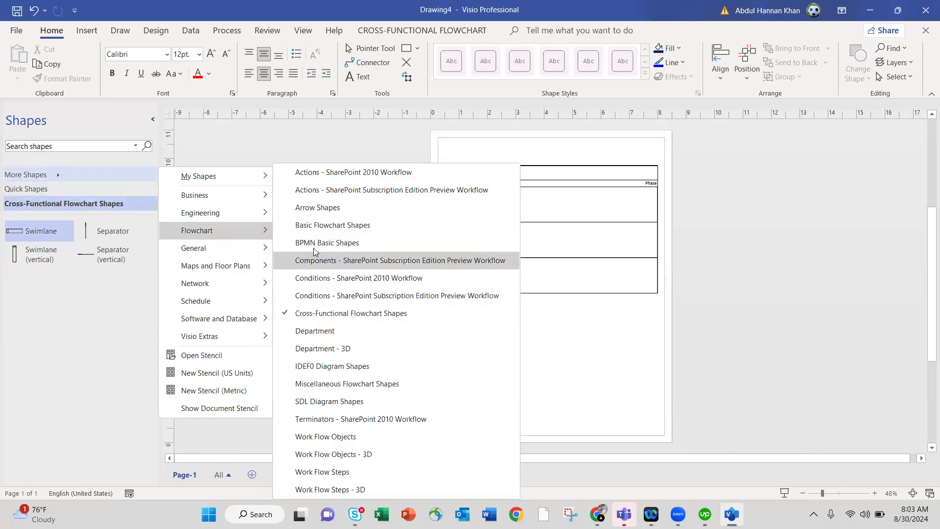
left_click(316, 226)
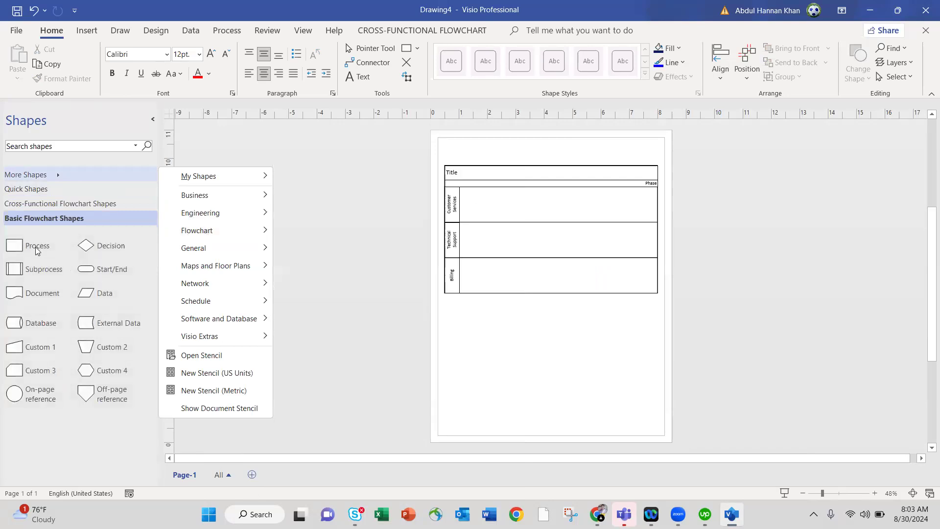
Place a Start/End shape at the beginning of the Customer Services lane and label it "Receive Complaint"
left_click(107, 265)
left_click_drag(107, 265, 488, 205)
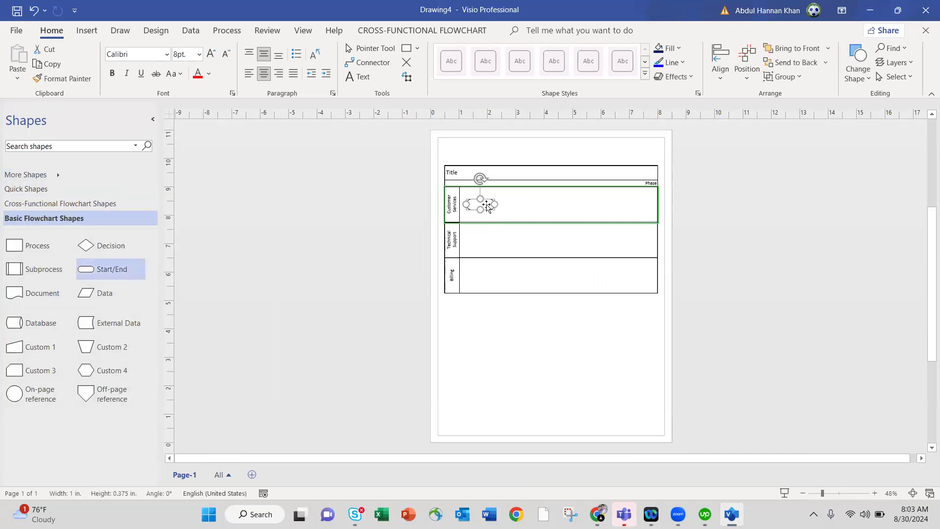
type("Receive Cm")
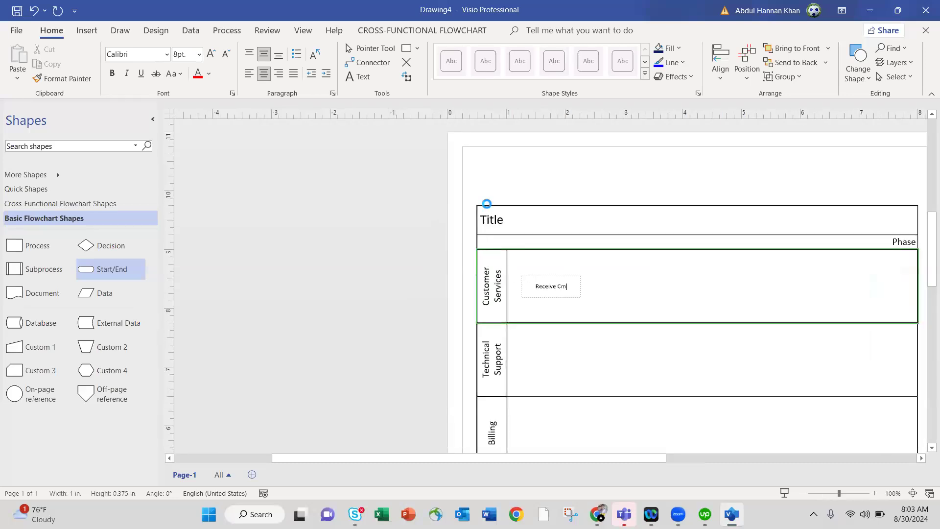
key("BackSpace")
type("omplaint")
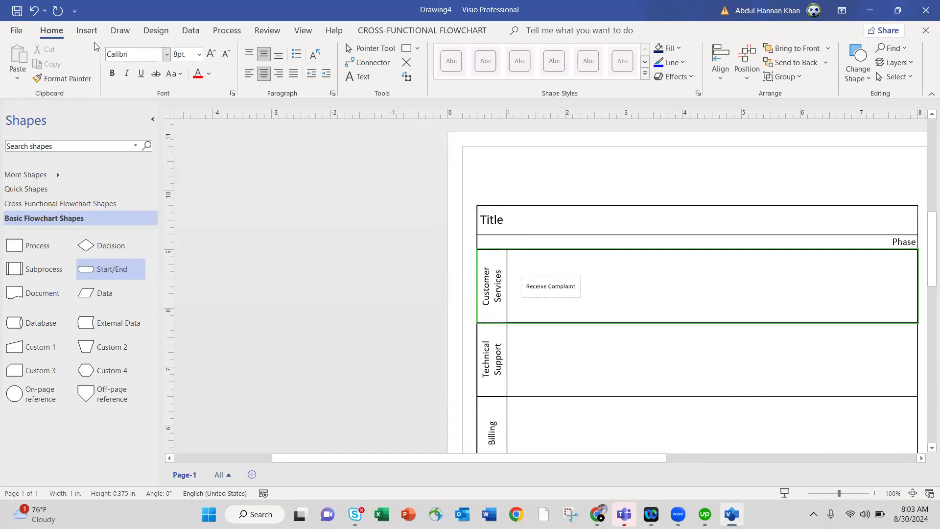
left_click(583, 290)
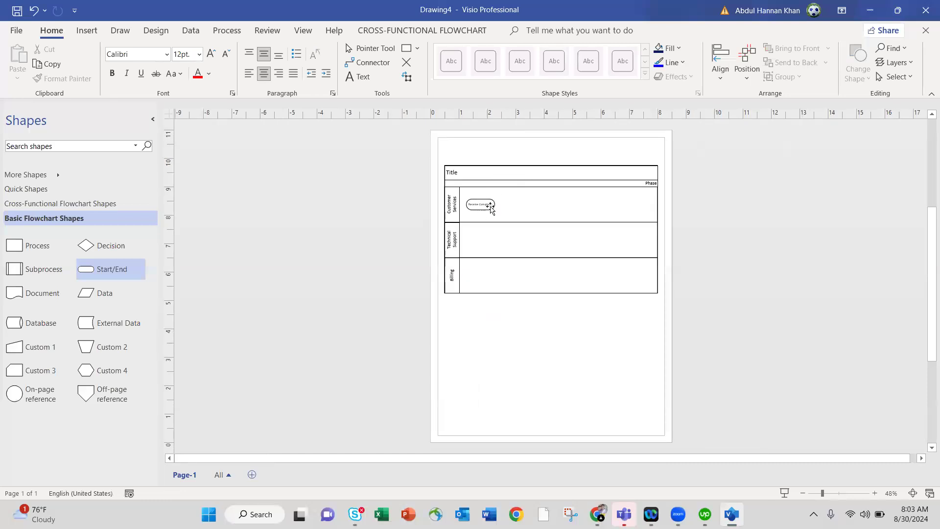
left_click(491, 207)
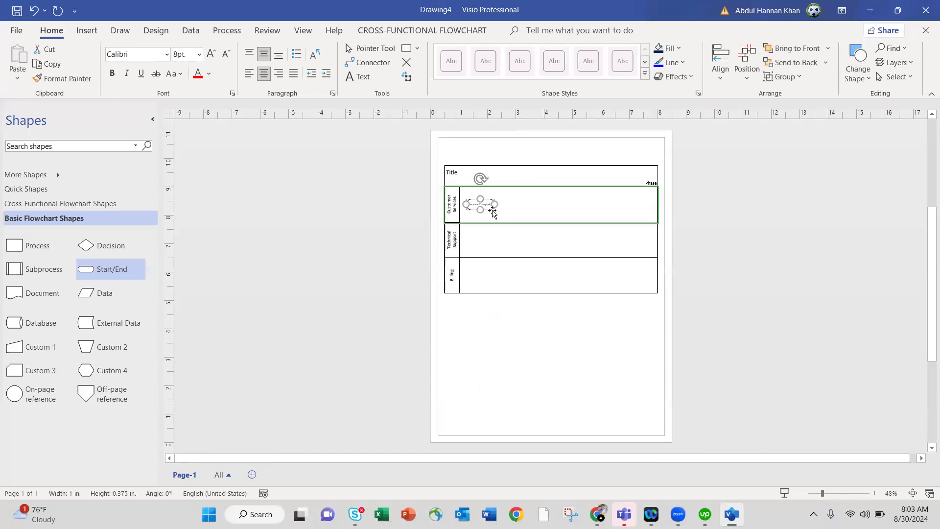
key("Escape")
key("ctrl+z")
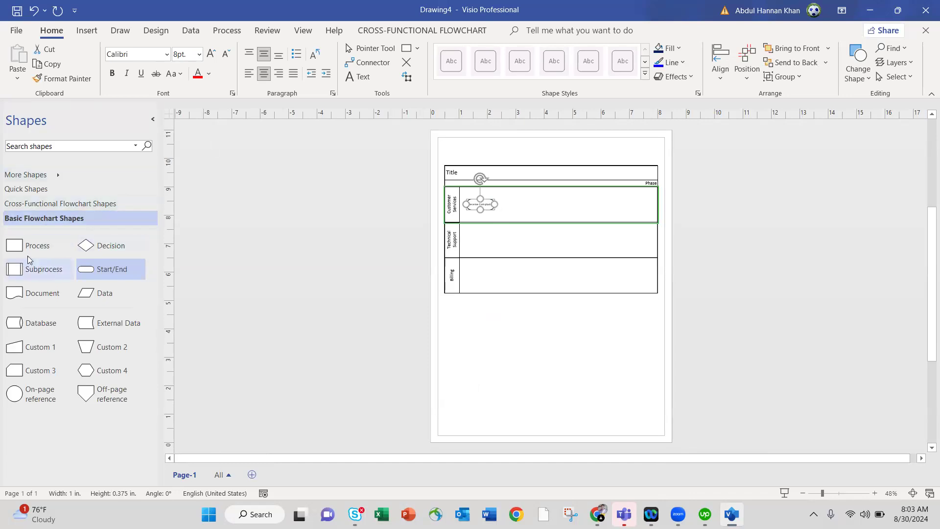
Place a Process shape beside "Receive Complaint" in the Customer Services lane and label it "Create Support ticket"
left_click_drag(30, 247, 520, 204)
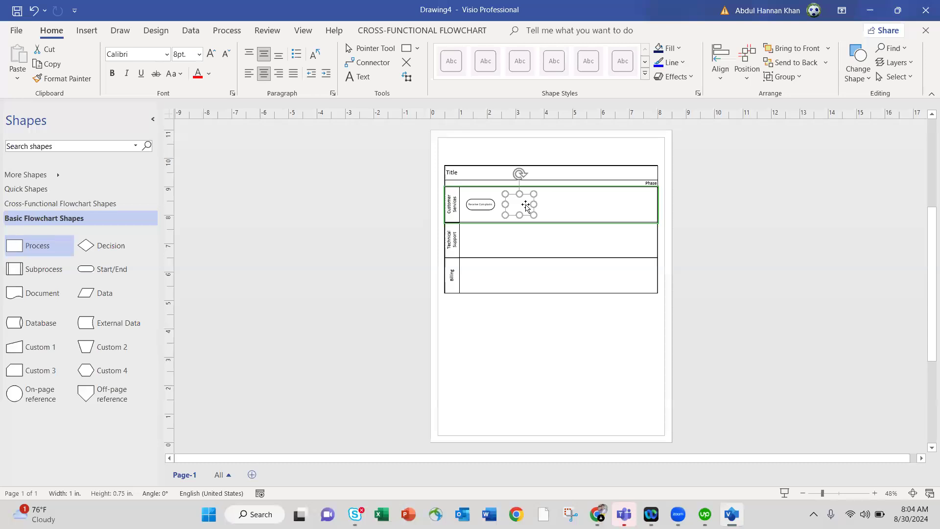
type("c")
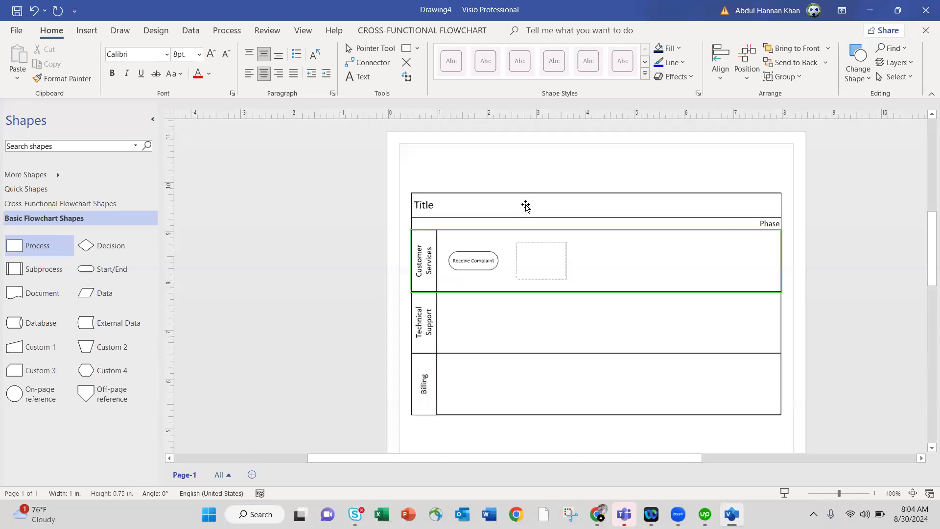
type("reate ")
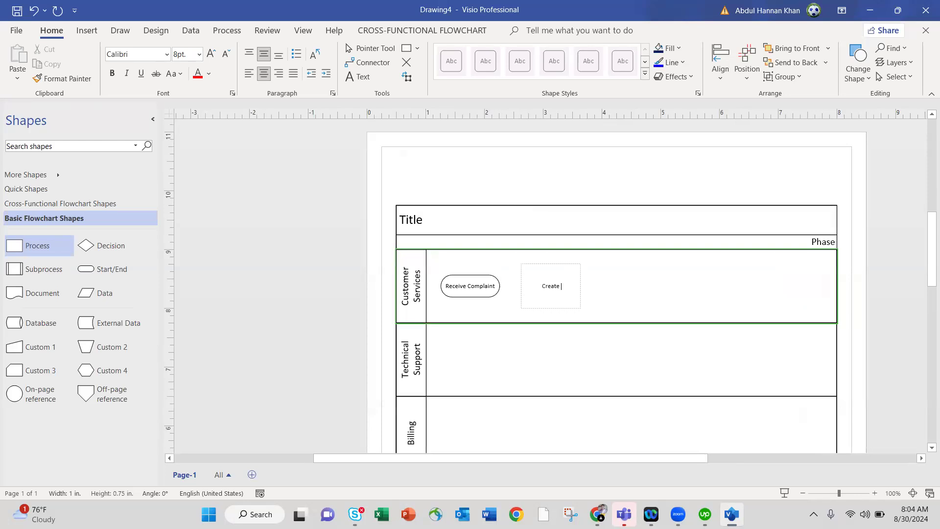
type("Support ticket")
left_click(362, 62)
key("ctrl+shift+w")
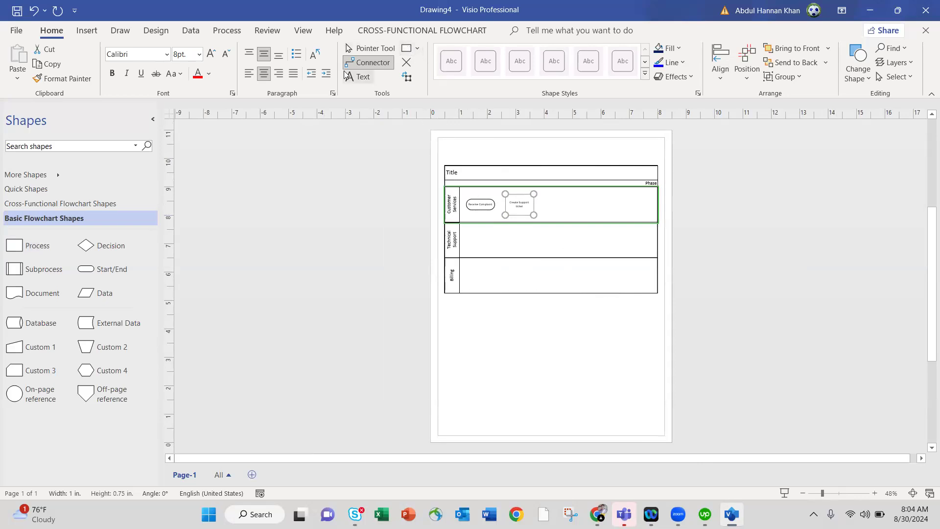
Add a connected "Analyze issue" Process below "Create Support ticket" in the Technical Support lane, and connect "Create Support ticket" with "Receive Complaint"
left_click_drag(22, 248, 522, 243)
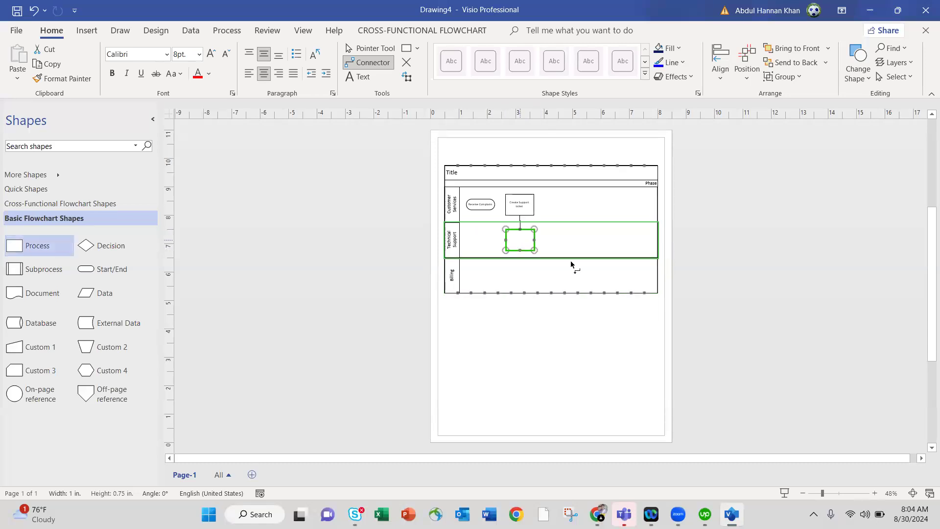
double_click(513, 244)
type("Analy")
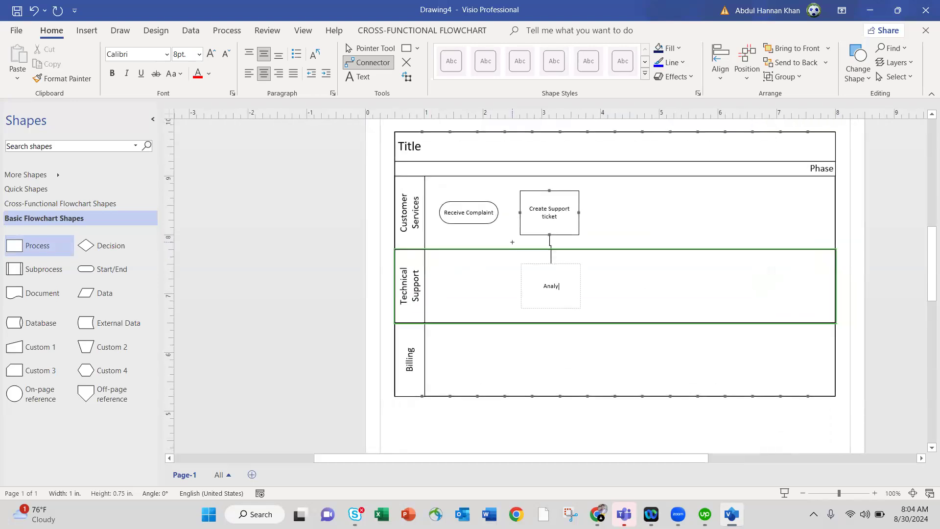
type("ze issue")
left_click(583, 286)
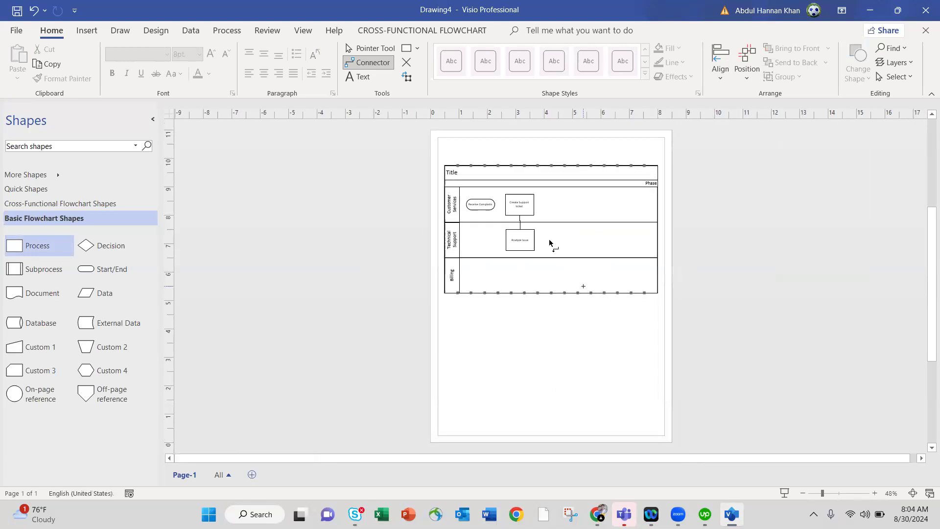
left_click_drag(506, 205, 494, 205)
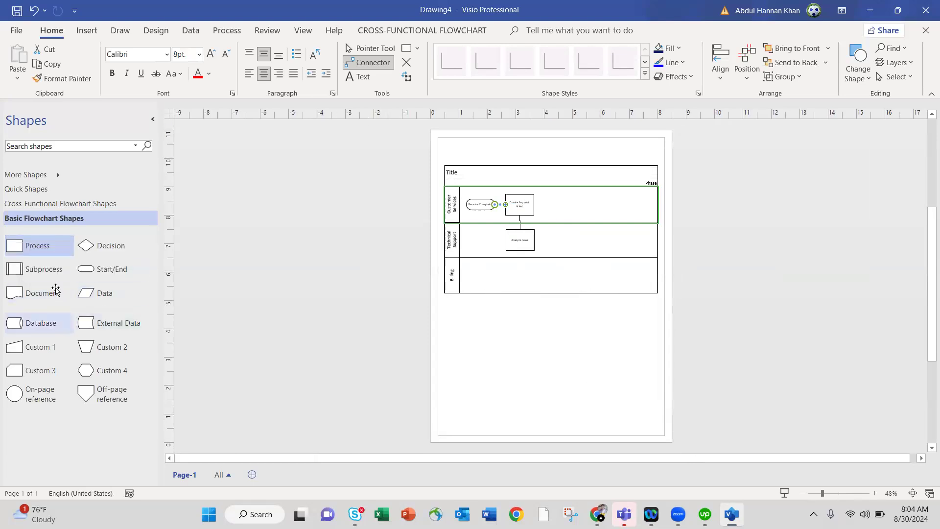
Place a Decision shape beside "Analyze issue" in the Technical Support lane and label it "Issue Resolveable"
left_click_drag(96, 247, 557, 240)
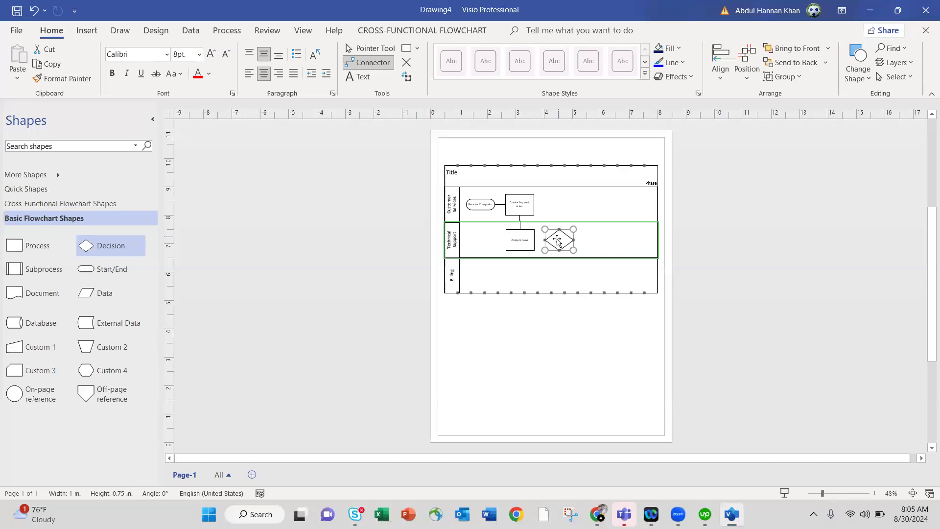
double_click(557, 240)
type("Issued")
key("BackSpace")
key("BackSpace")
type("Resolved")
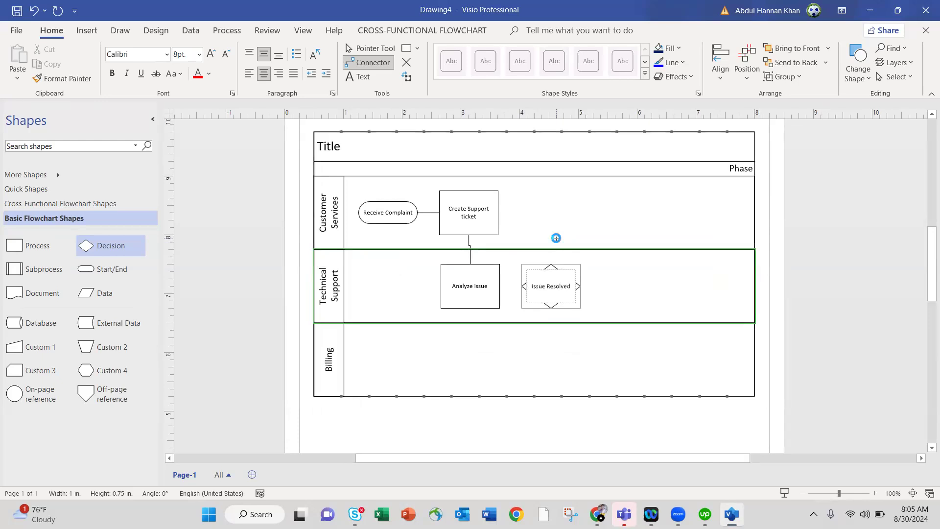
key("BackSpace")
key("BackSpace")
type("eable")
key("Escape")
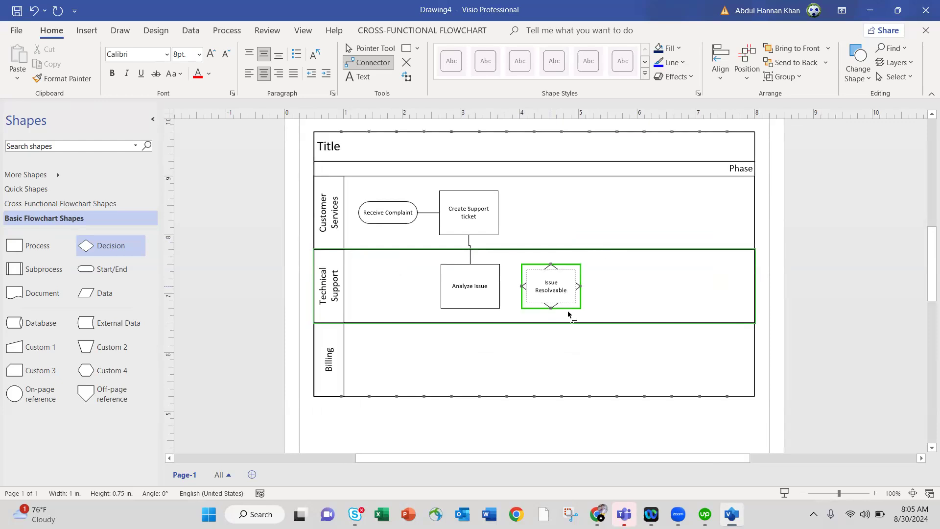